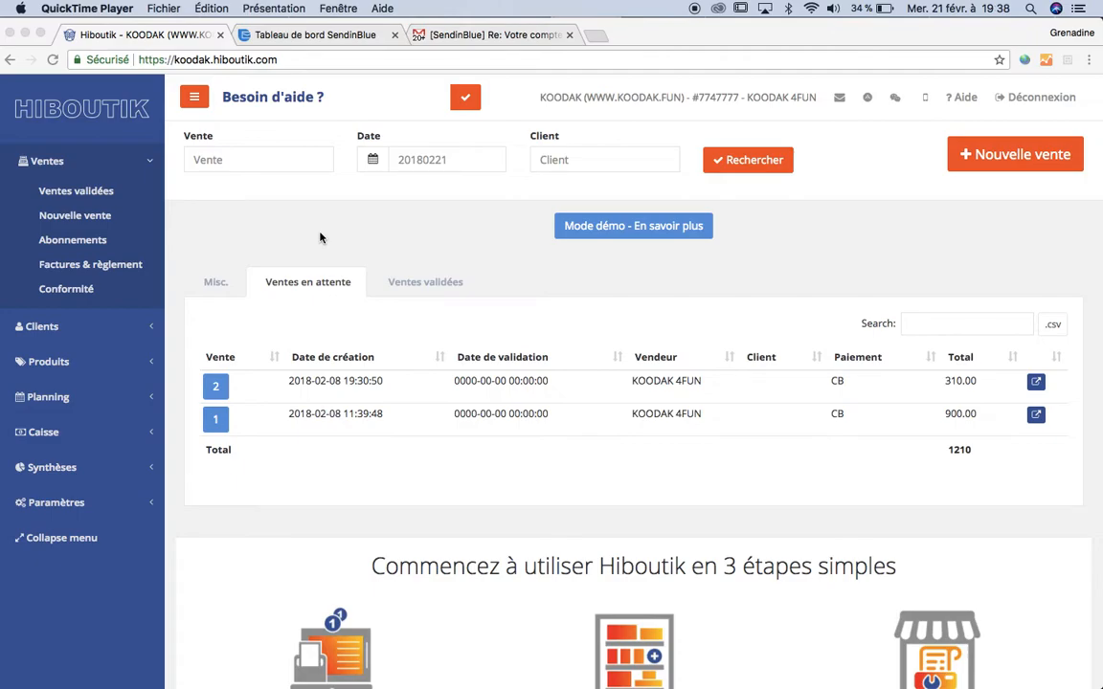
- Open the tags in the client settings and display the tags of the "Types Séance Photo" category
left_click(42, 330)
left_click(42, 328)
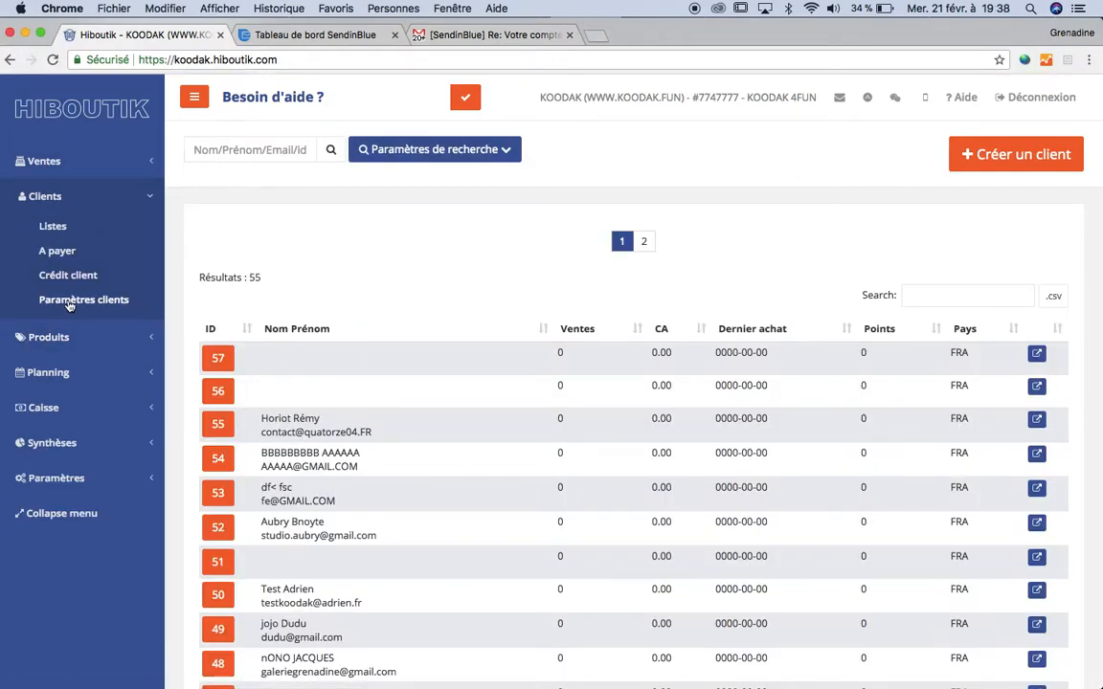
left_click(69, 303)
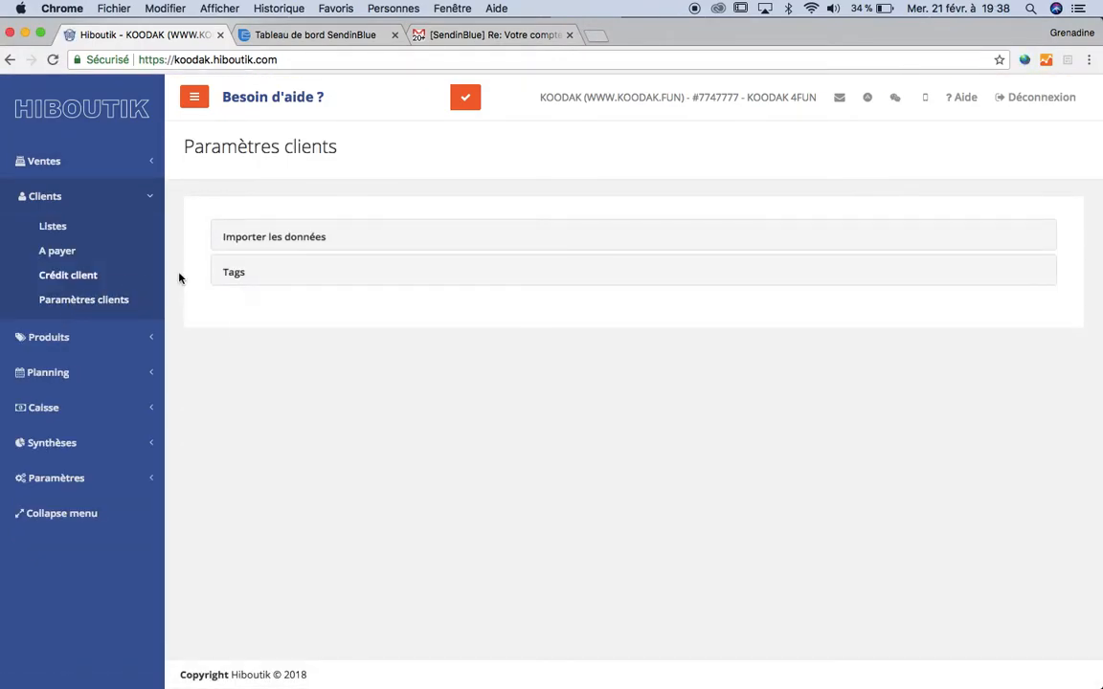
left_click(234, 278)
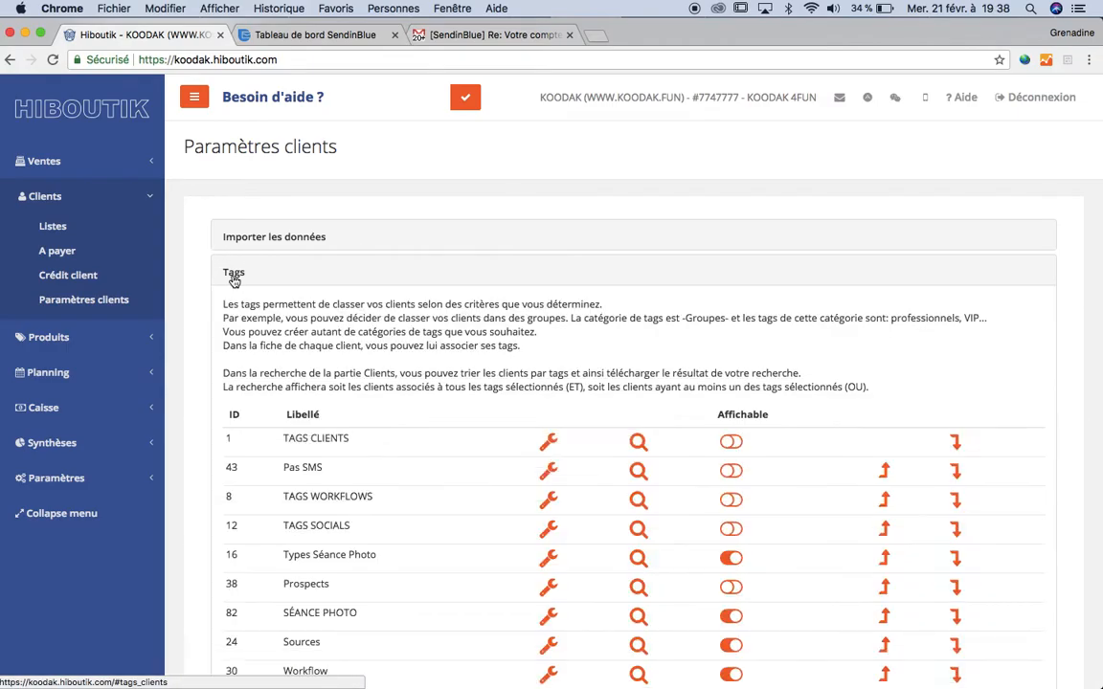
scroll(362, 473, "down", 5)
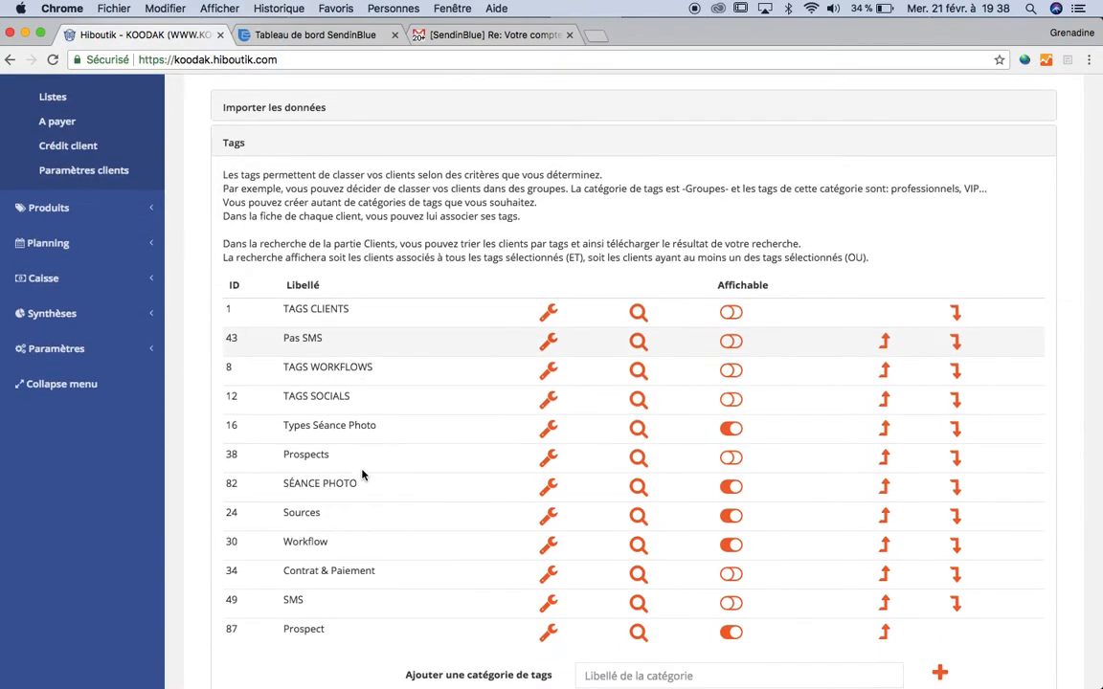
left_click(609, 627)
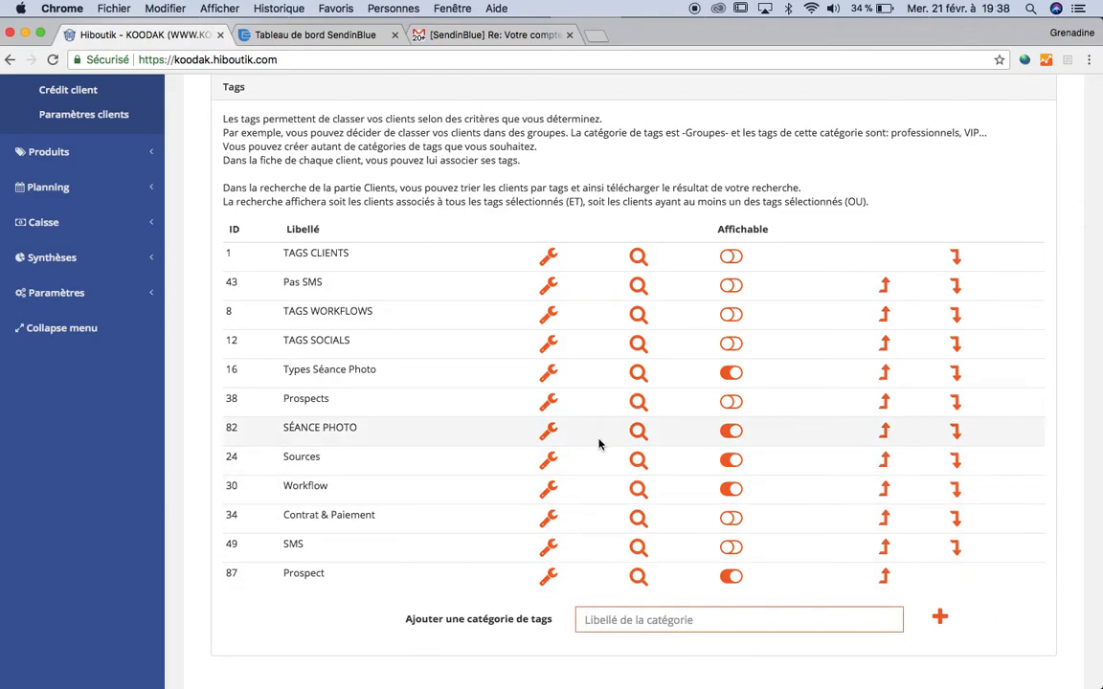
left_click(641, 375)
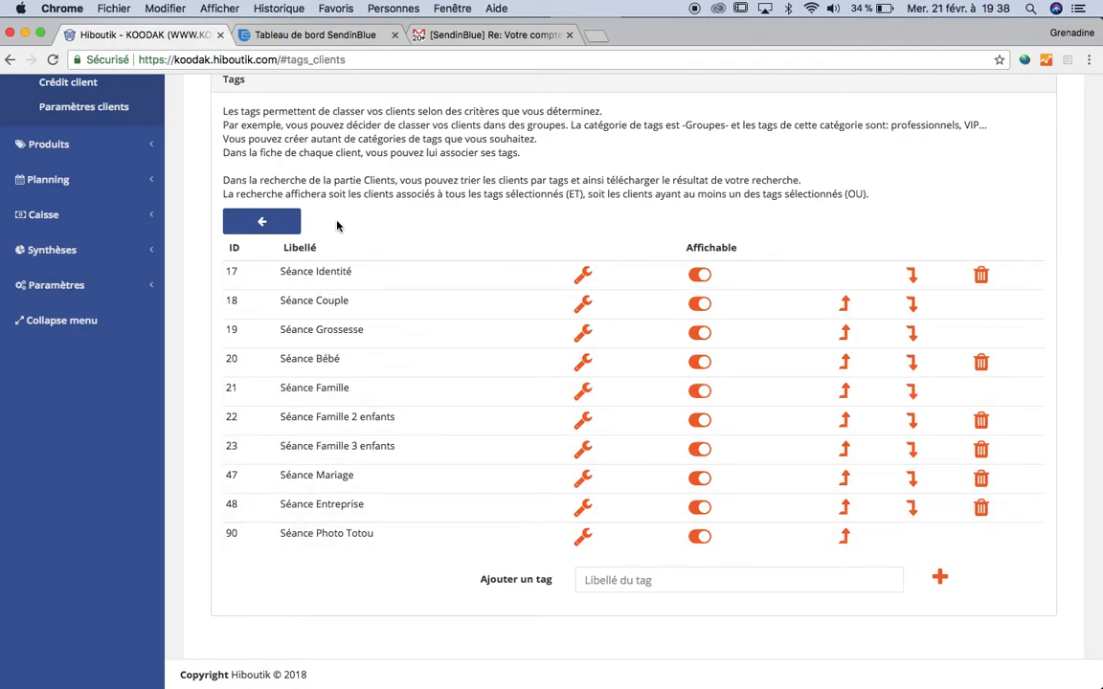
- Add a tag named "Séance Photo Newborn" to the "Types Séance Photo" category
left_click(609, 573)
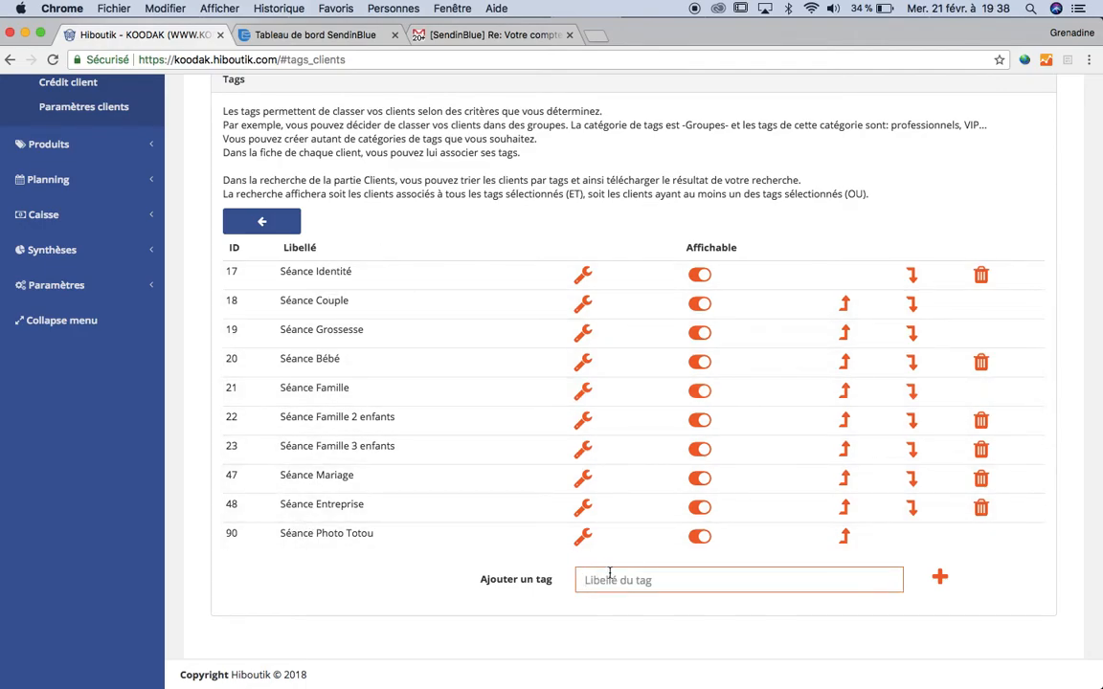
type("Séa")
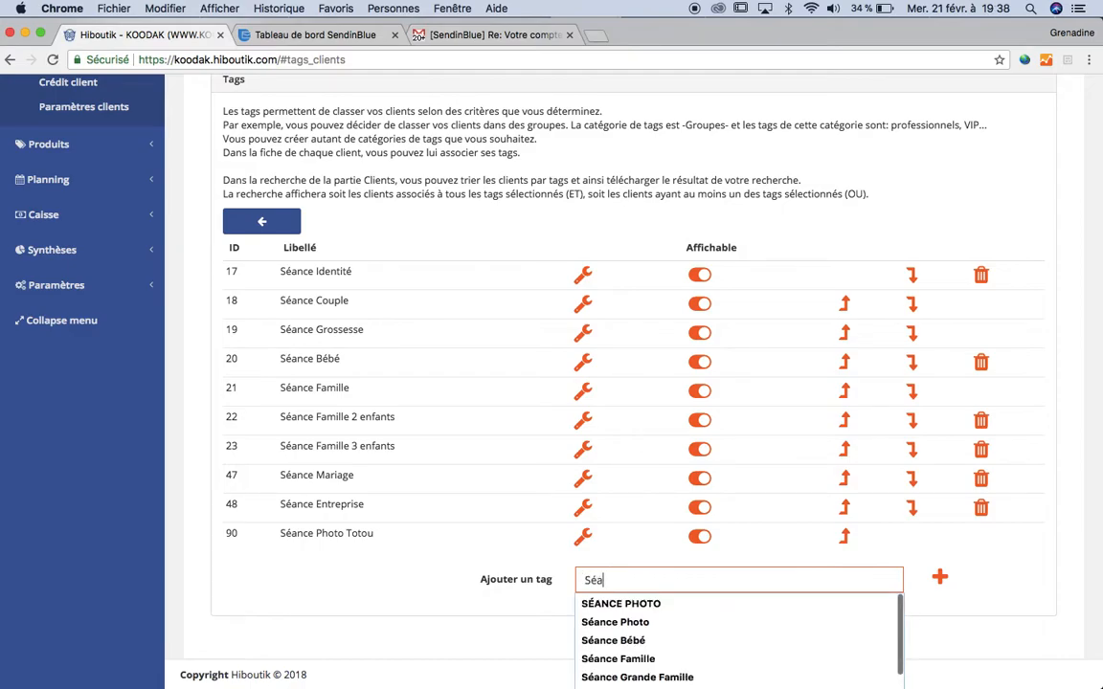
type("nce P")
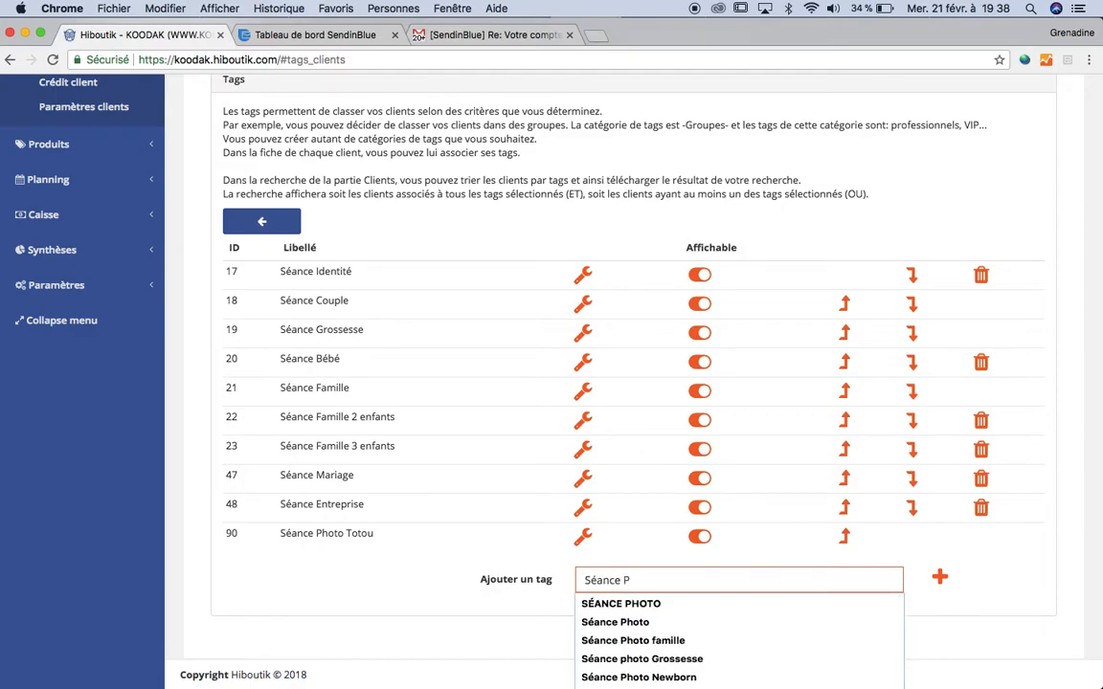
type("hoto ")
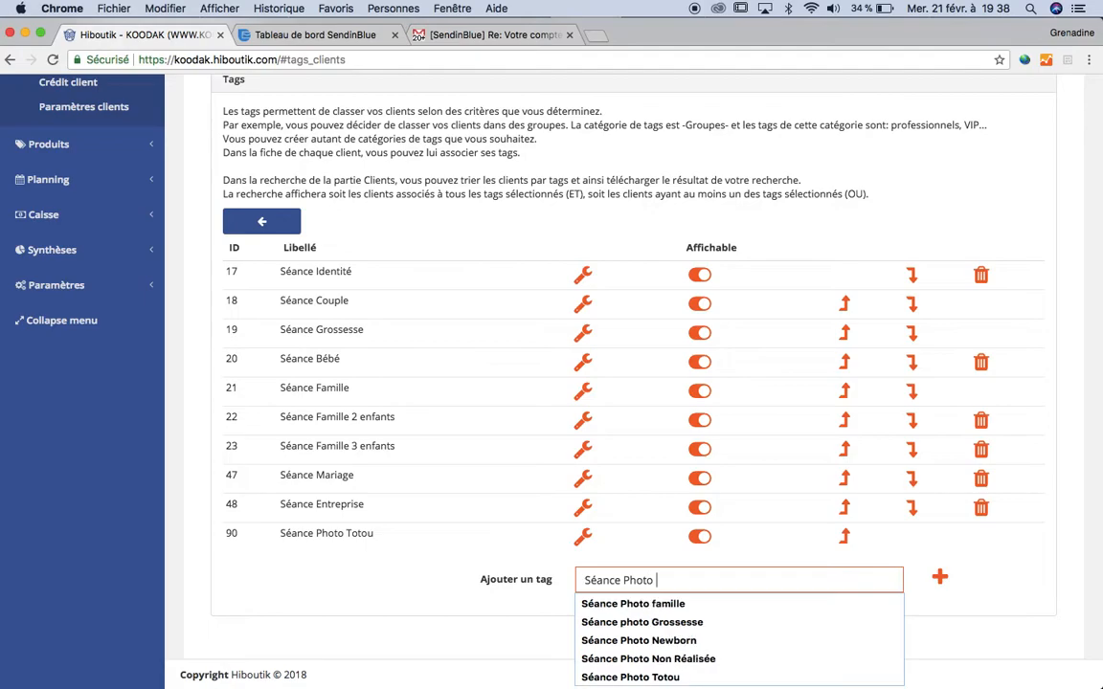
type("Newborn")
left_click(640, 604)
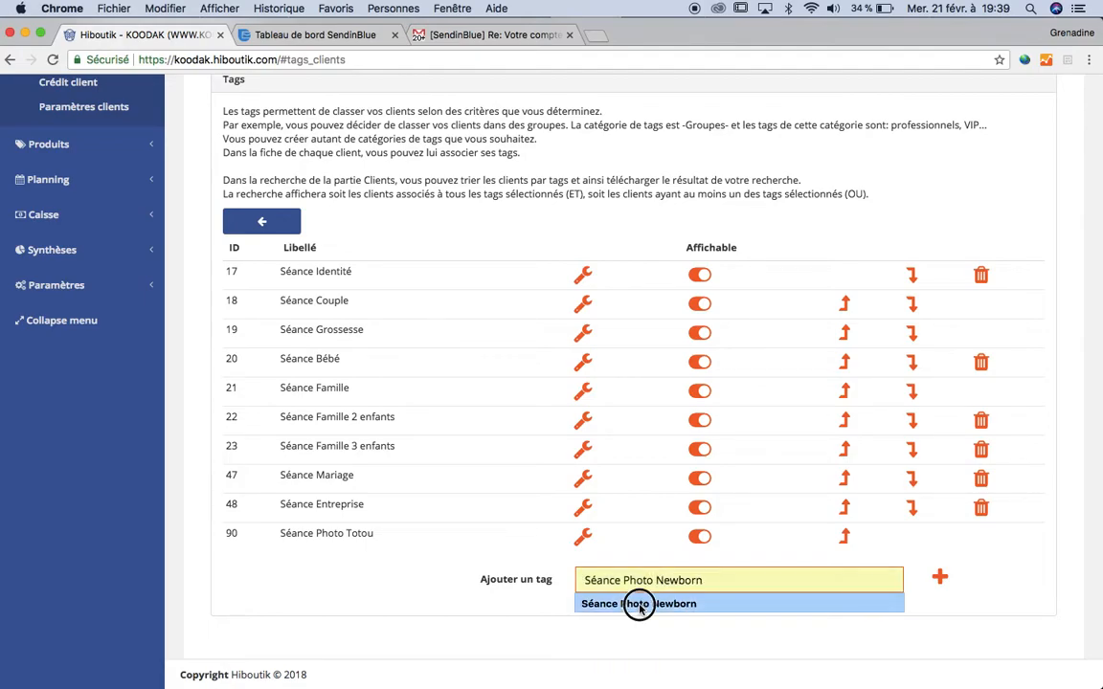
left_click(940, 580)
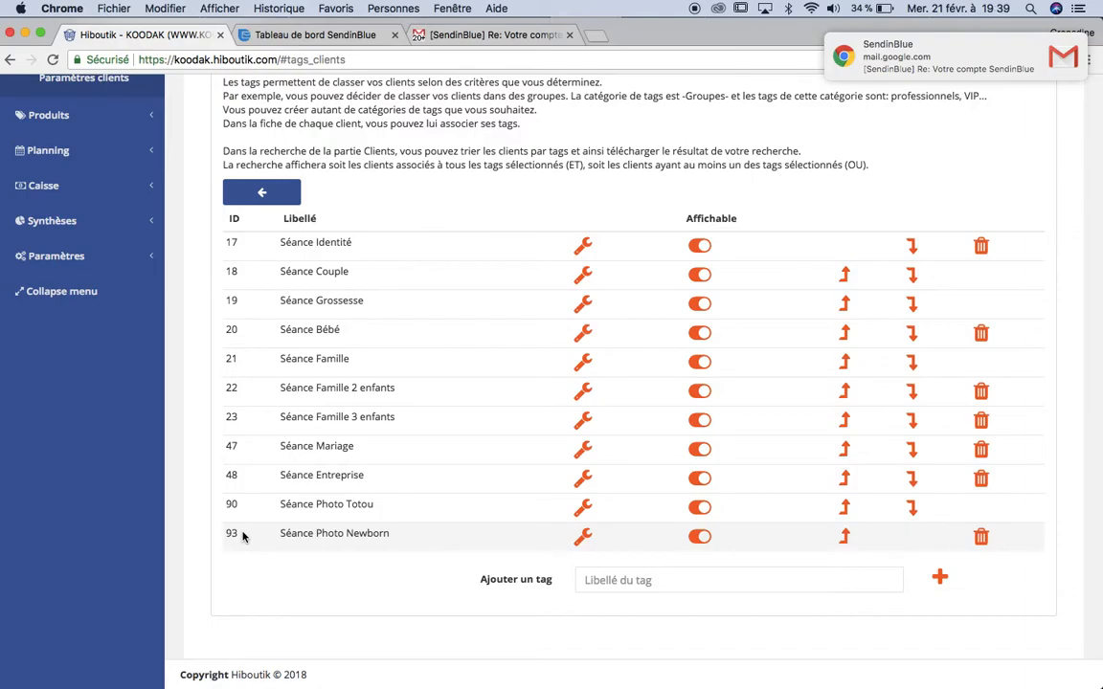
- Open the first client record in the client list and display its available client tags down to "Séance Photo Newborn"
scroll(243, 534, "up", 5)
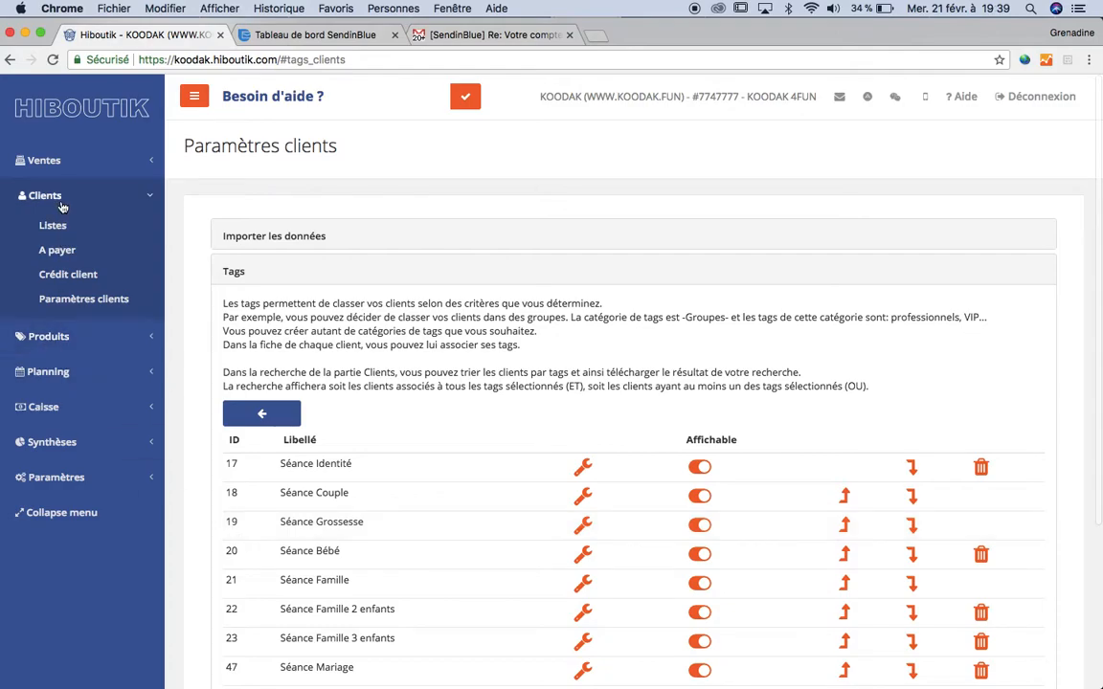
left_click(46, 197)
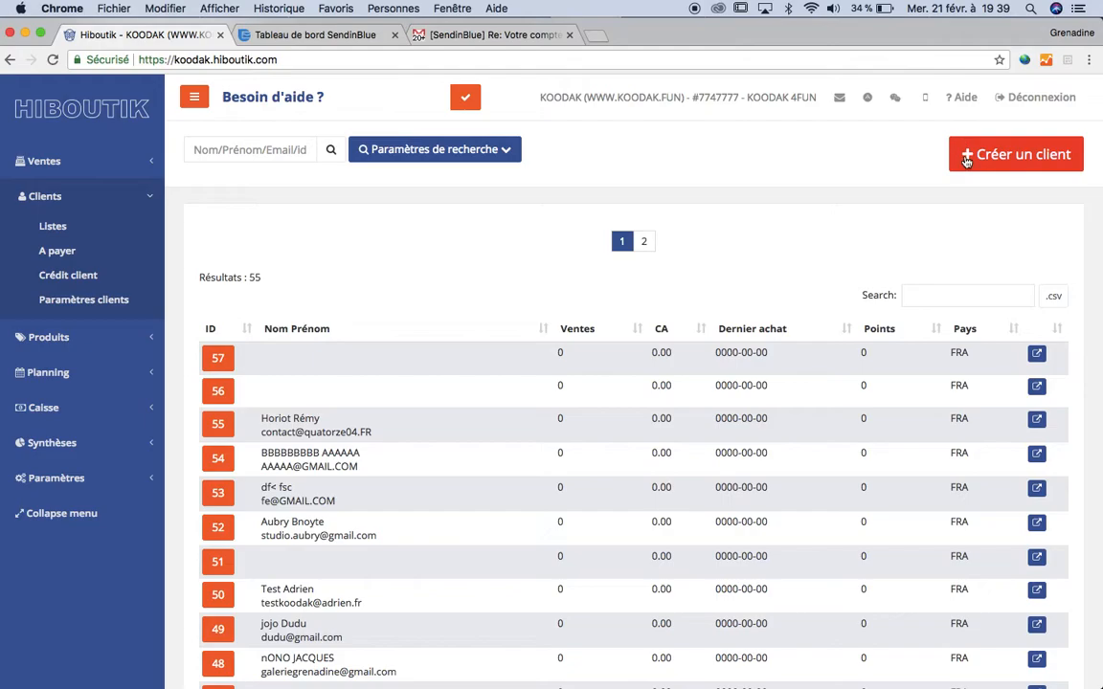
left_click(219, 360)
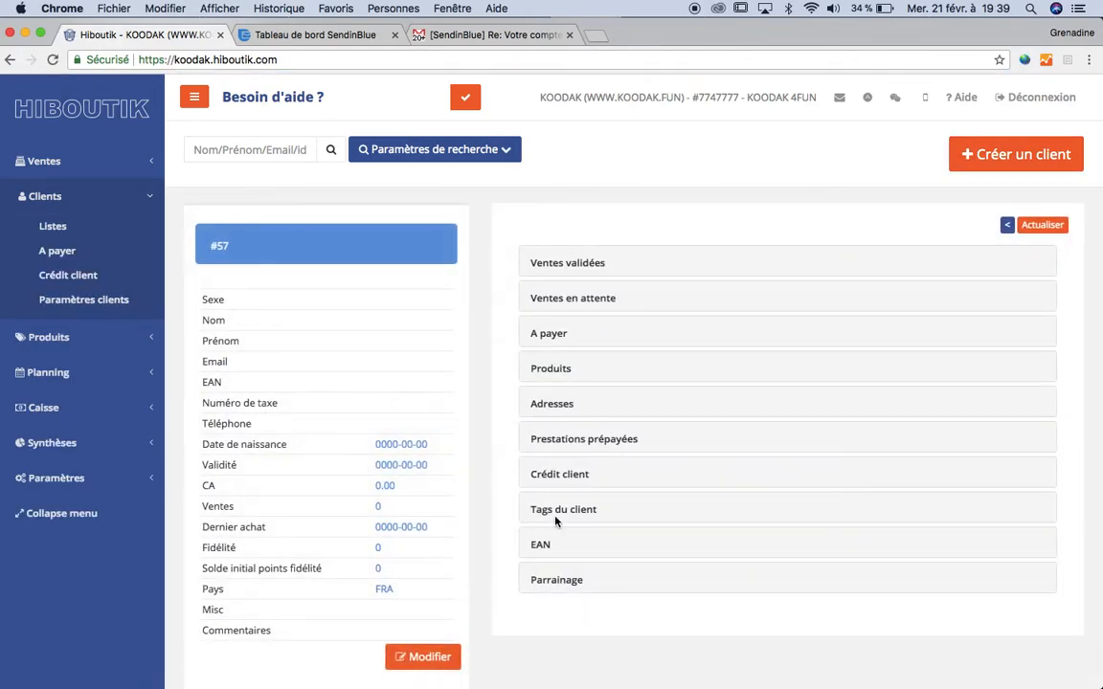
left_click(558, 517)
scroll(558, 518, "down", 4)
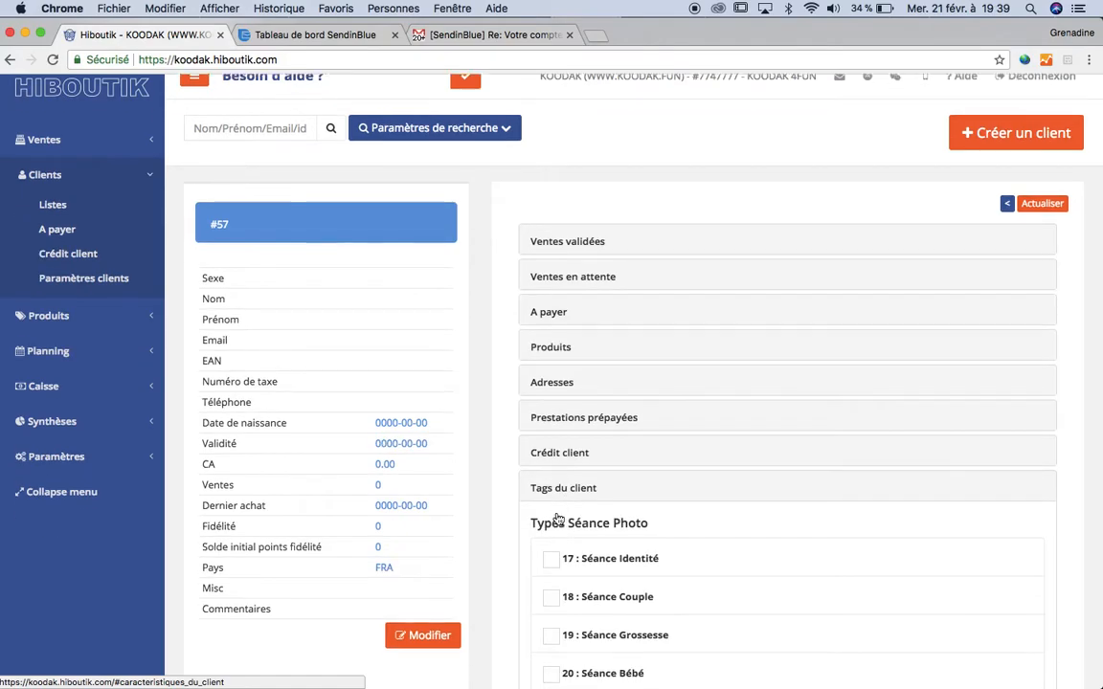
scroll(559, 518, "down", 2)
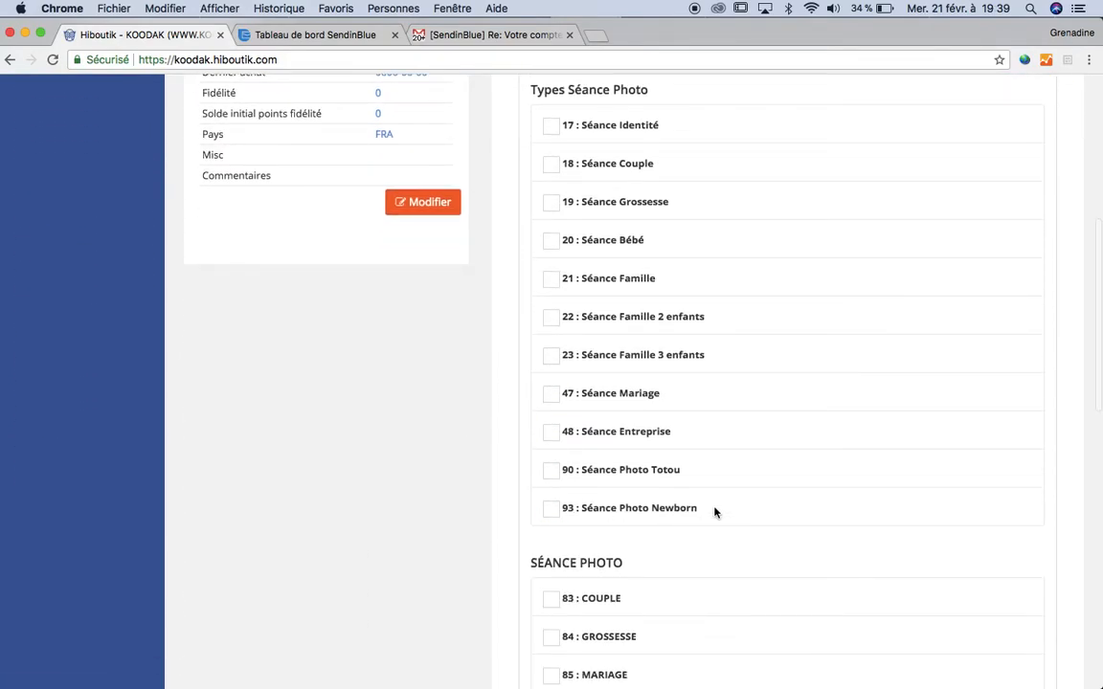
- Copy the full tag label "93 : Séance Photo Newborn", including its ID, from the client's tags
left_click_drag(714, 511, 565, 509)
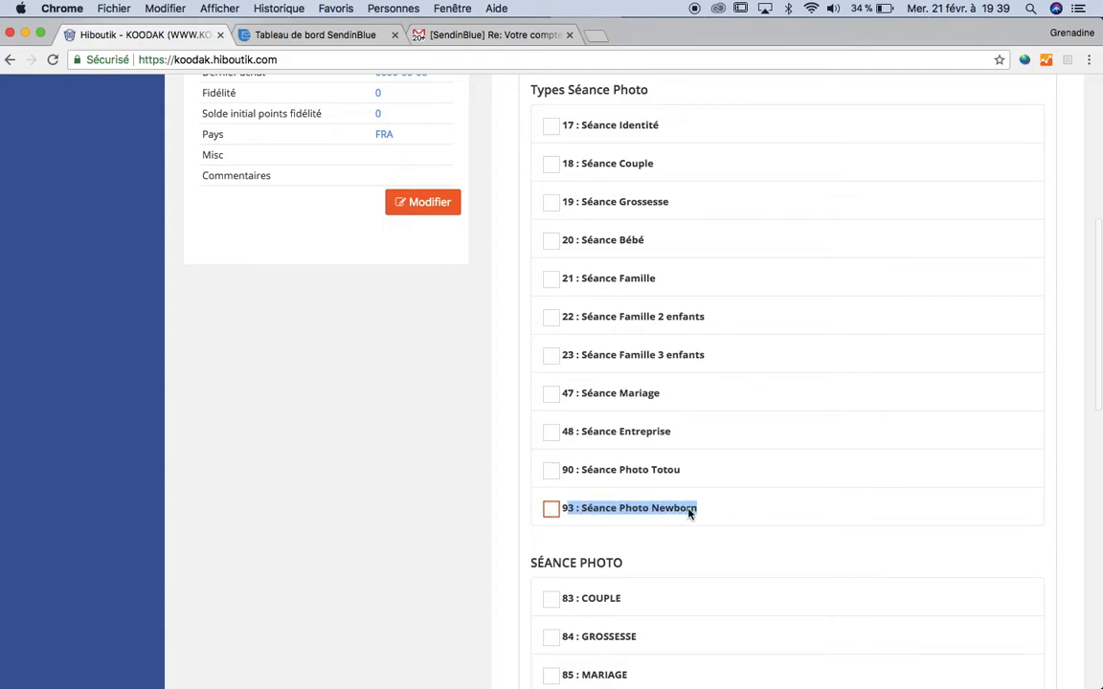
left_click(711, 511)
left_click_drag(711, 512, 564, 510)
key("super+c")
- Switch to SendinBlue and show the contact lists of the "HIBOUTIK KOODAK" folder
left_click(288, 40)
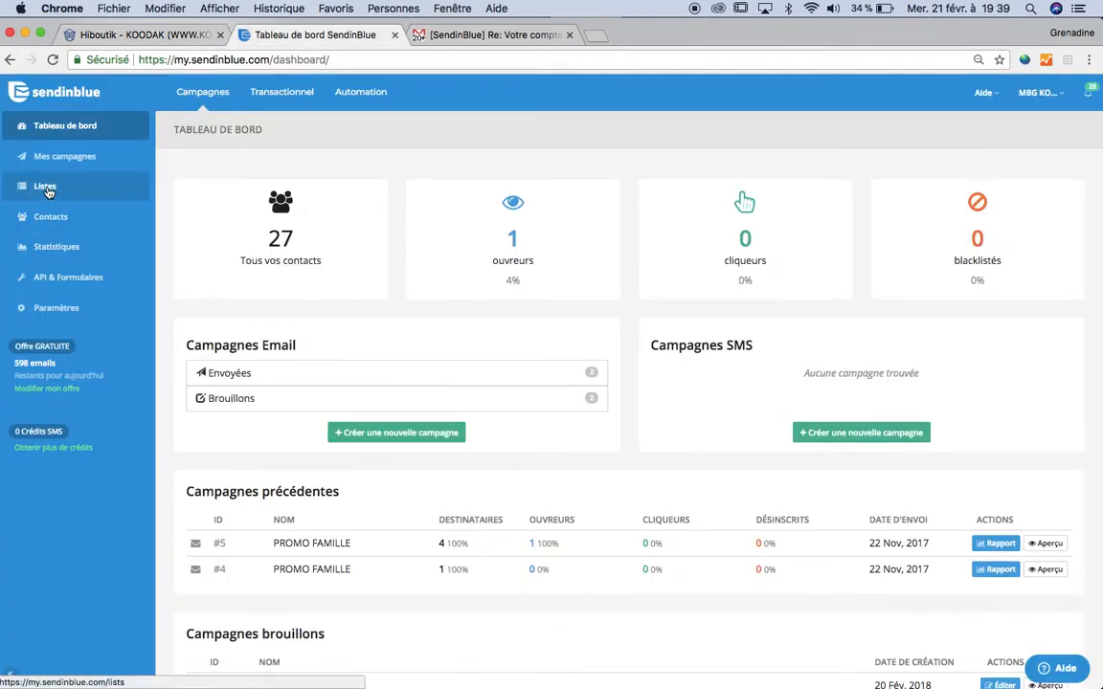
left_click(47, 188)
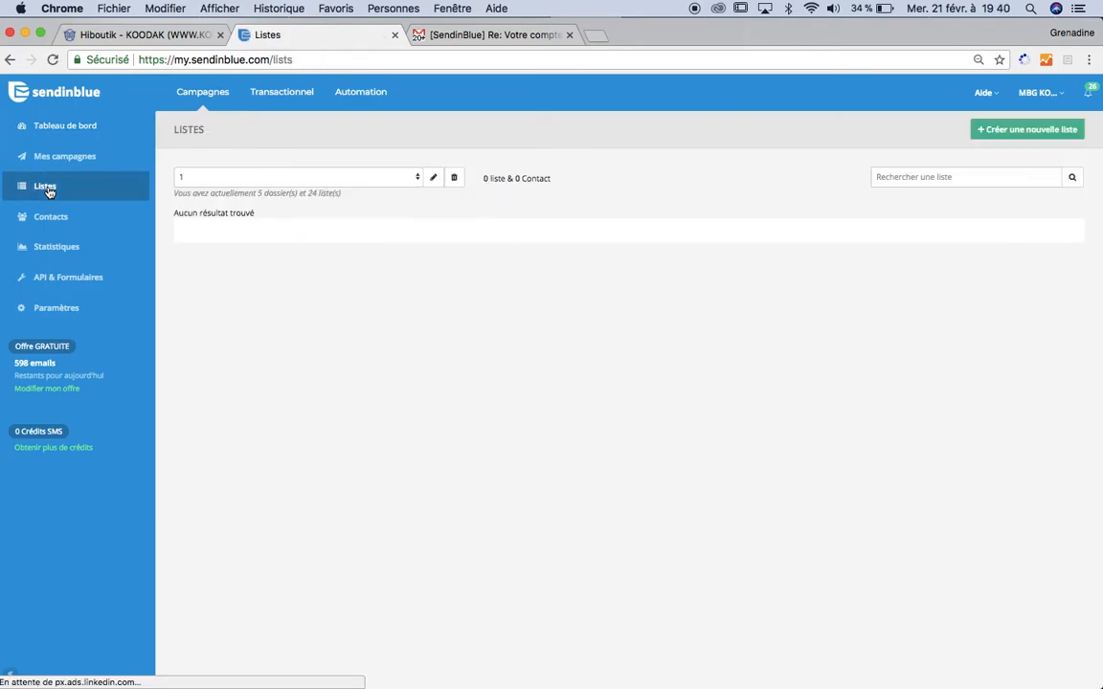
left_click(262, 178)
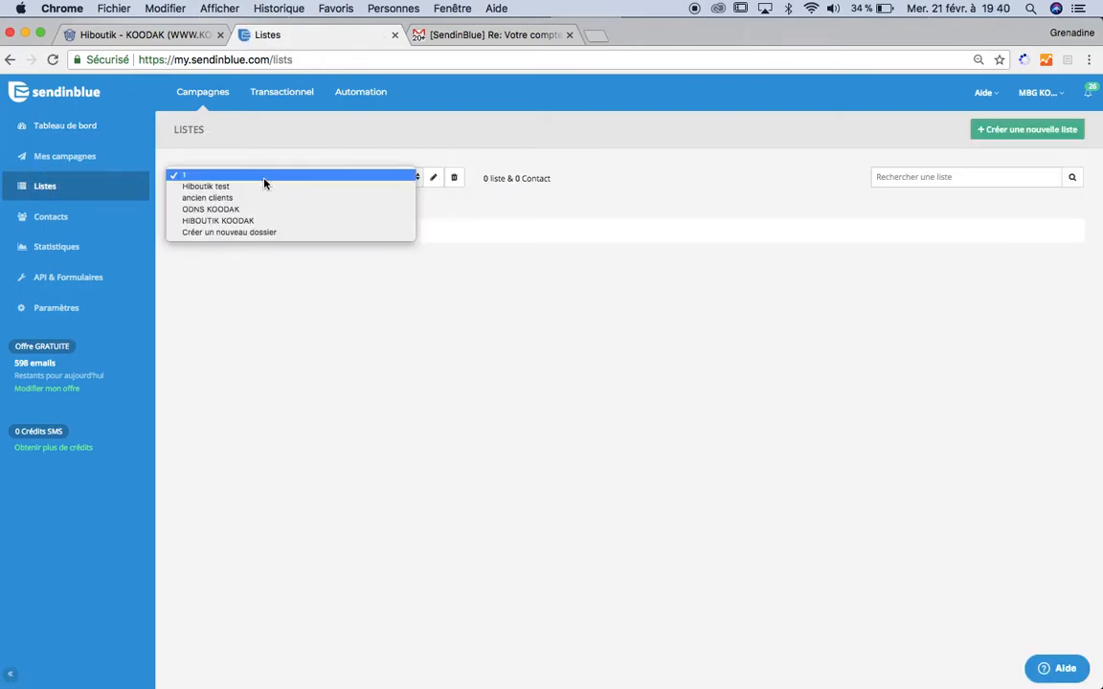
left_click(238, 221)
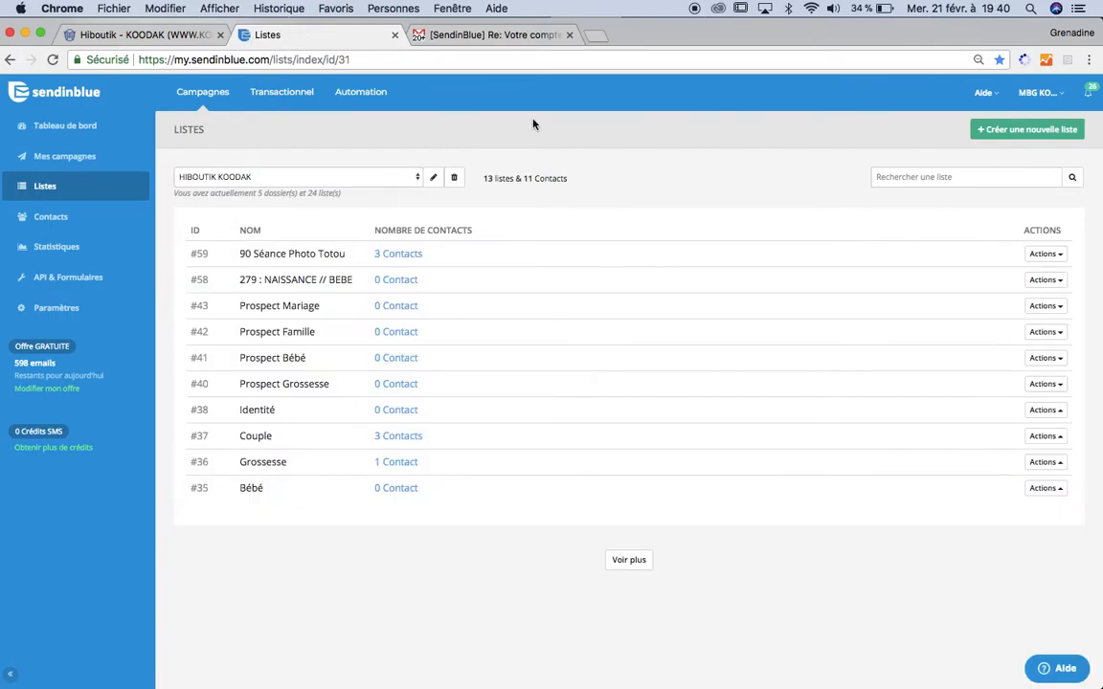
- Create a new list named "93 : Séance Photo Newborn" in the folder, closing the contact form without adding a contact
left_click(1049, 132)
left_click(526, 159)
key("super+v")
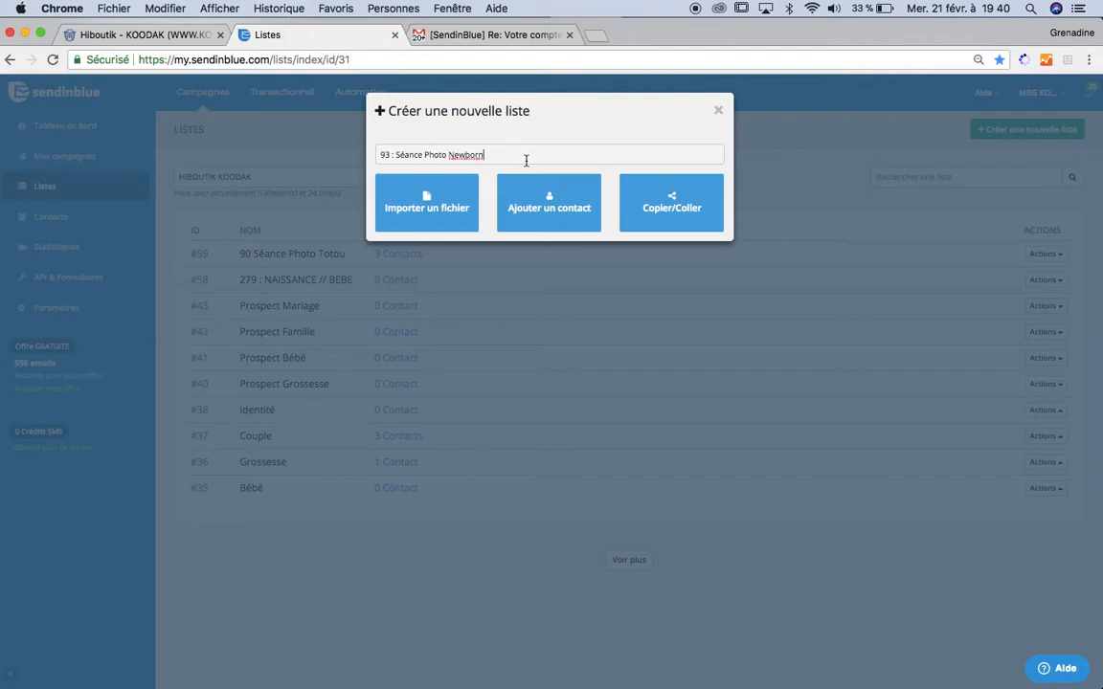
left_click(539, 206)
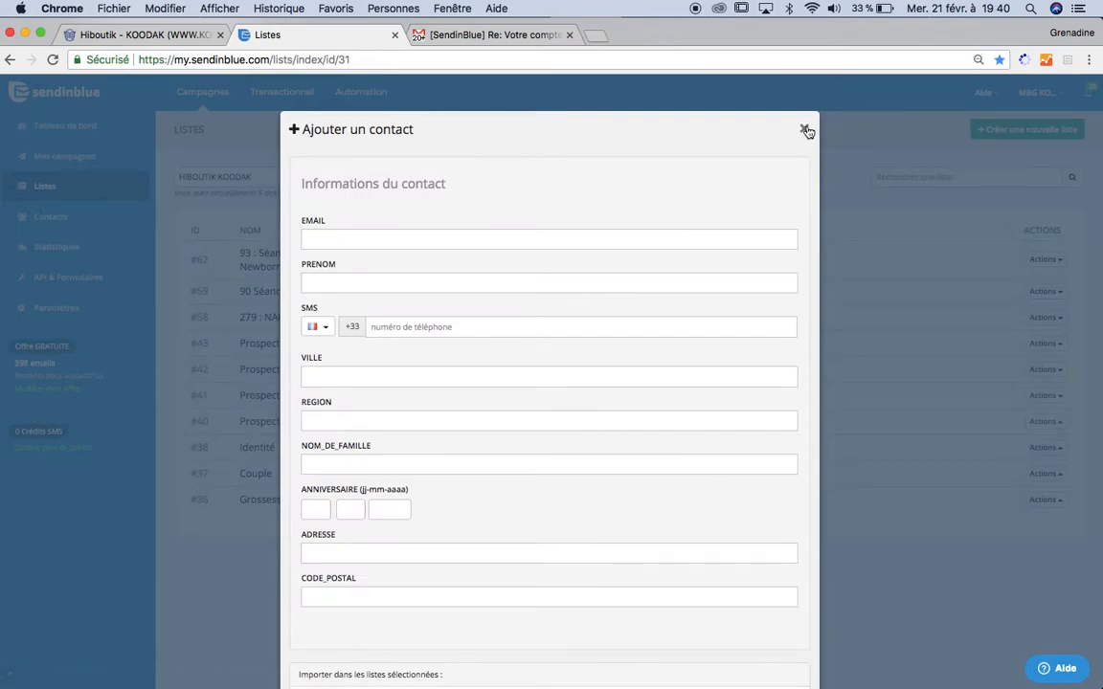
left_click(805, 131)
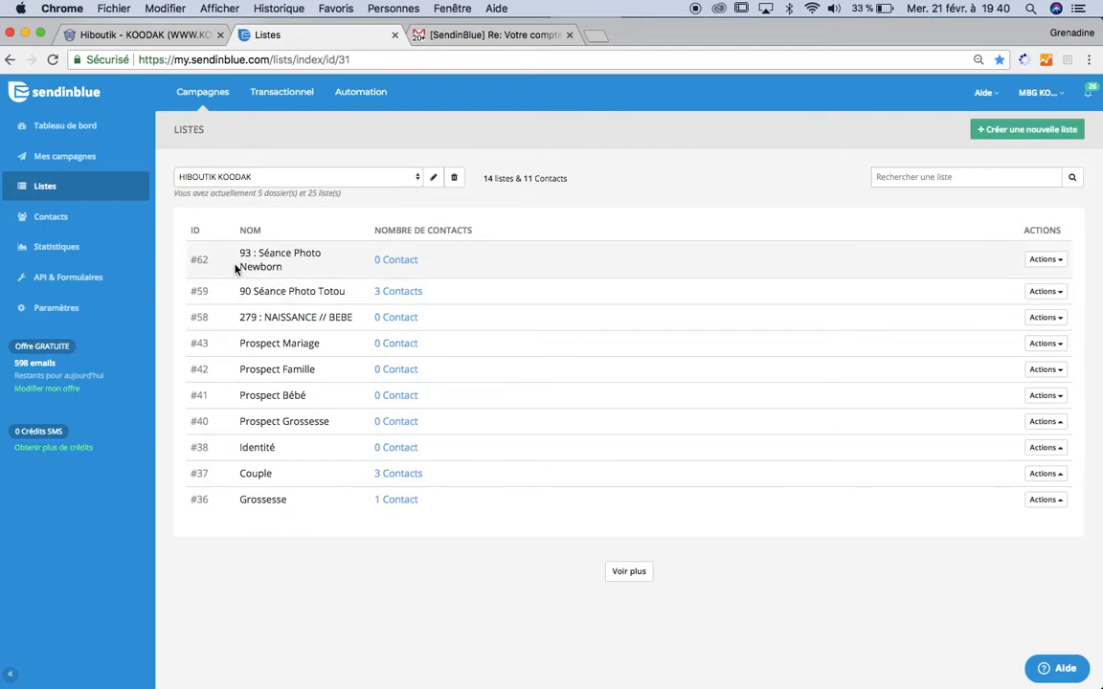
left_click_drag(192, 259, 209, 259)
left_click(413, 141)
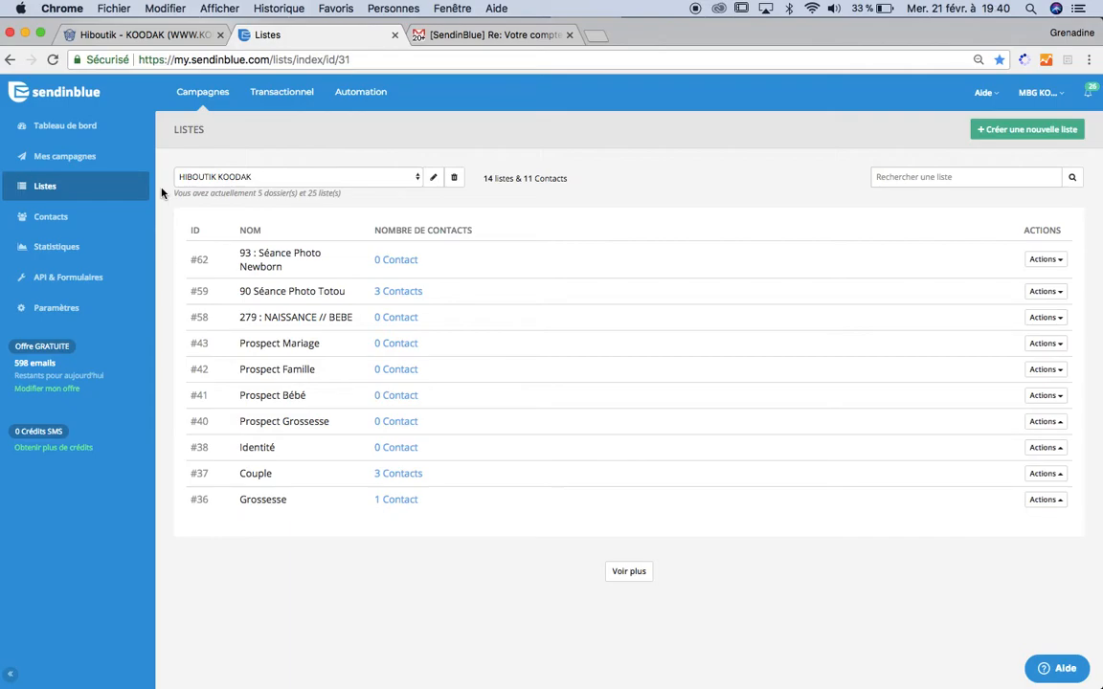
- Display the active SMTP templates in the campaigns area and check the actions available for "90 Séance Photo Totou"
left_click(55, 159)
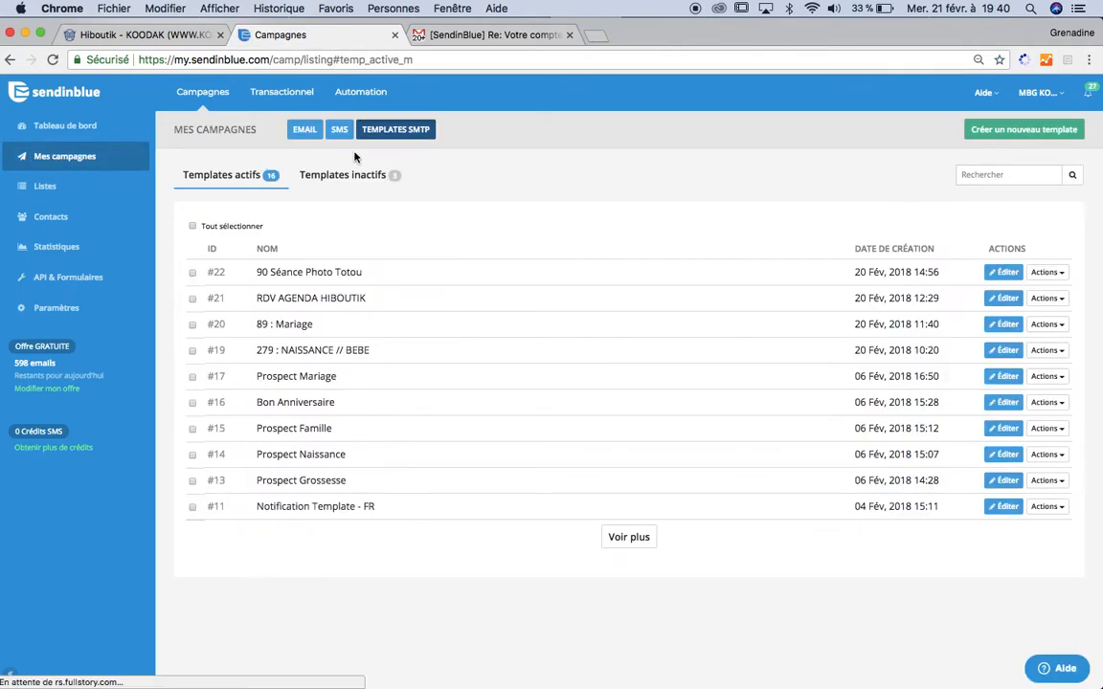
left_click(400, 133)
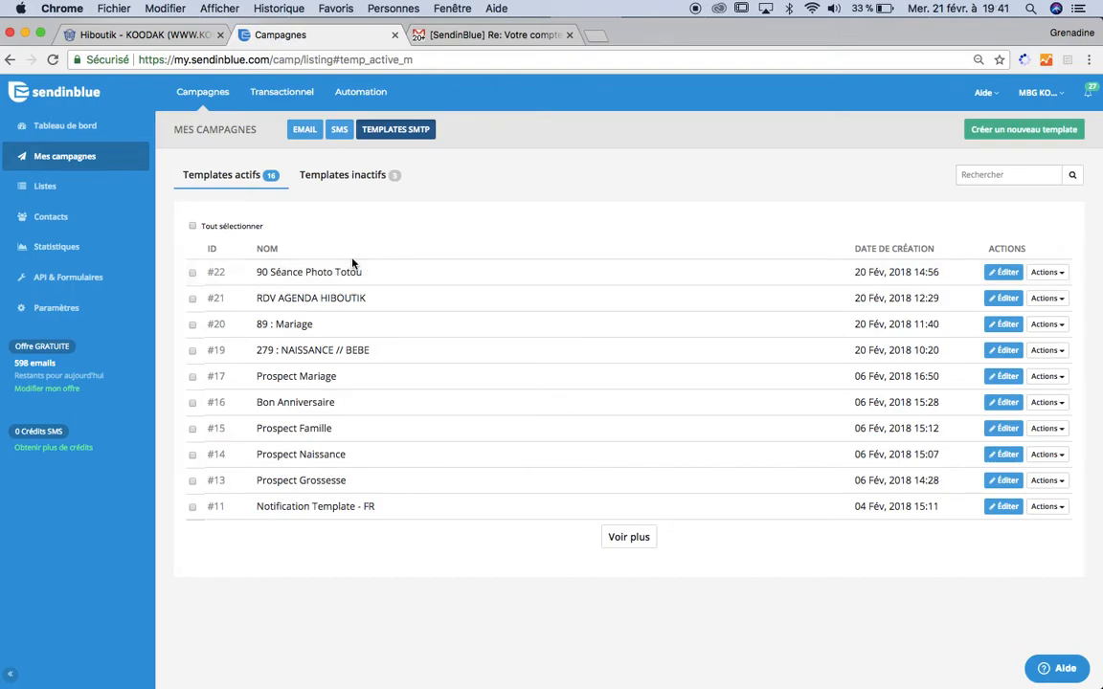
left_click(1047, 274)
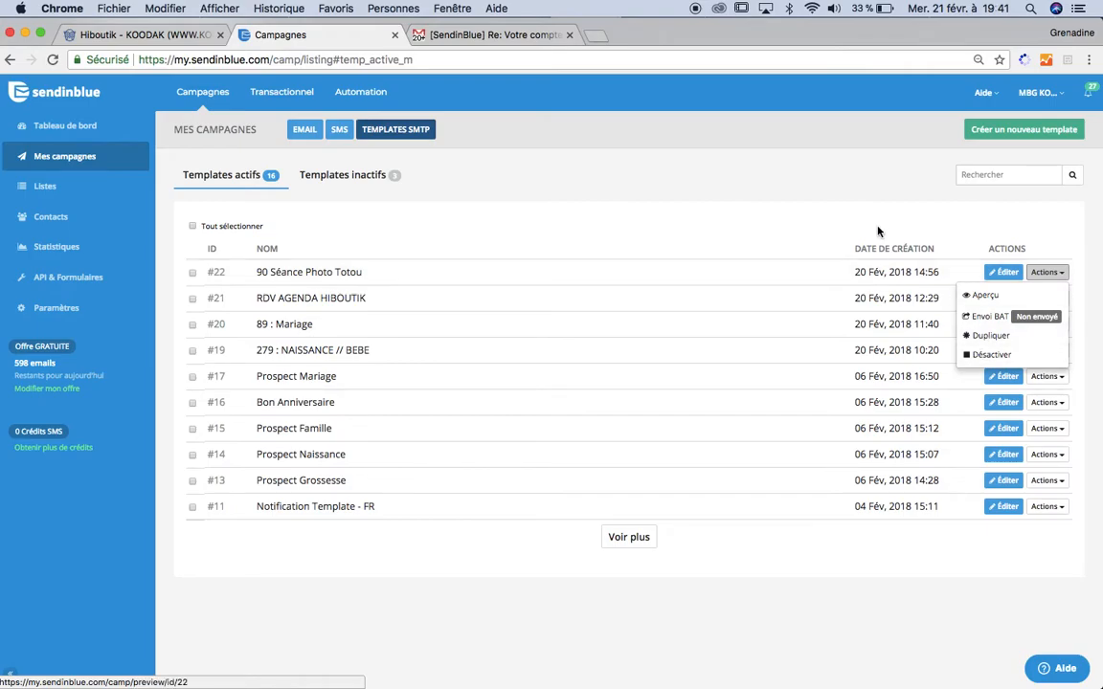
left_click(849, 207)
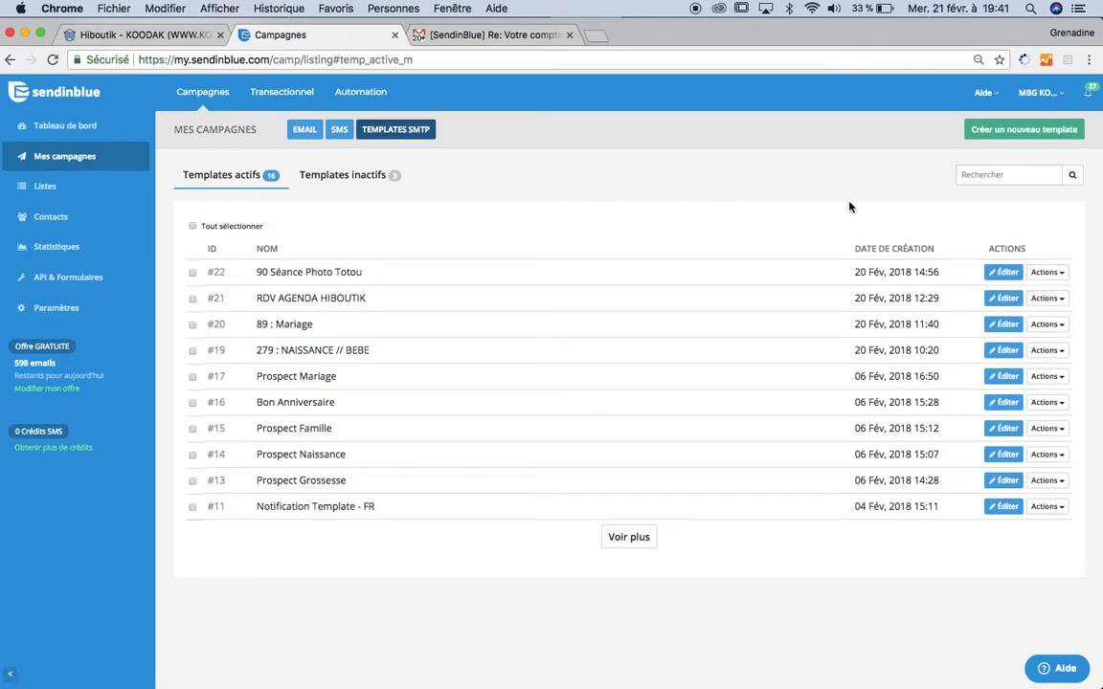
- Create a new template named "93 : Séance Photo Newborn" with the subject "Conseils et Astuce Séance Photo Newborn"
left_click(1021, 130)
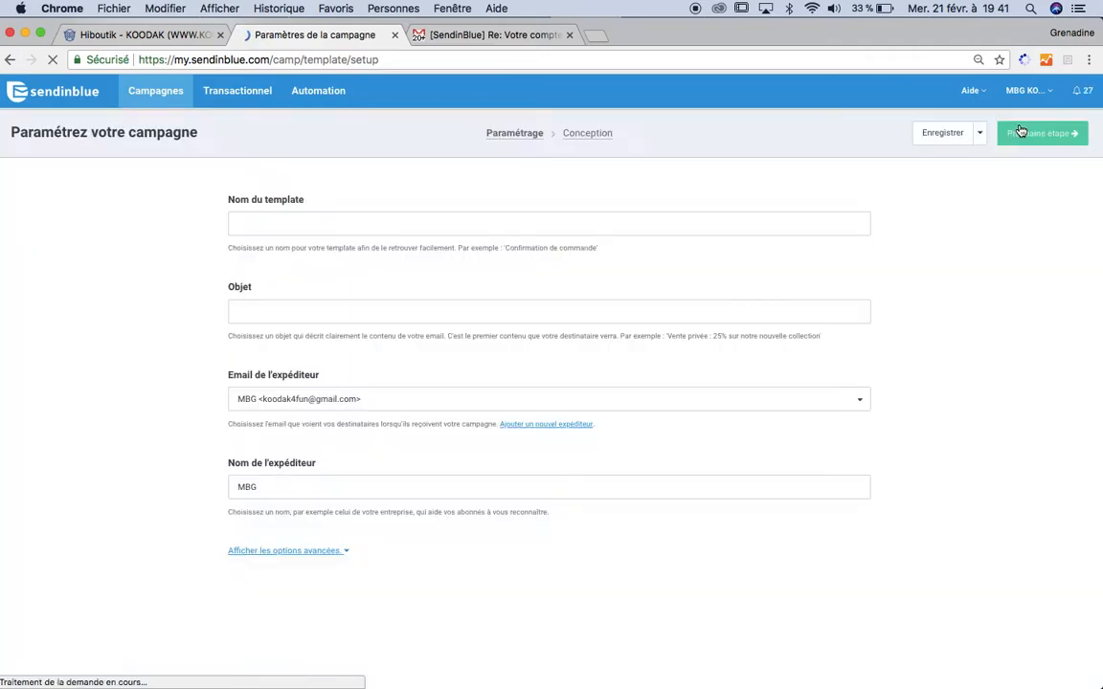
left_click(335, 227)
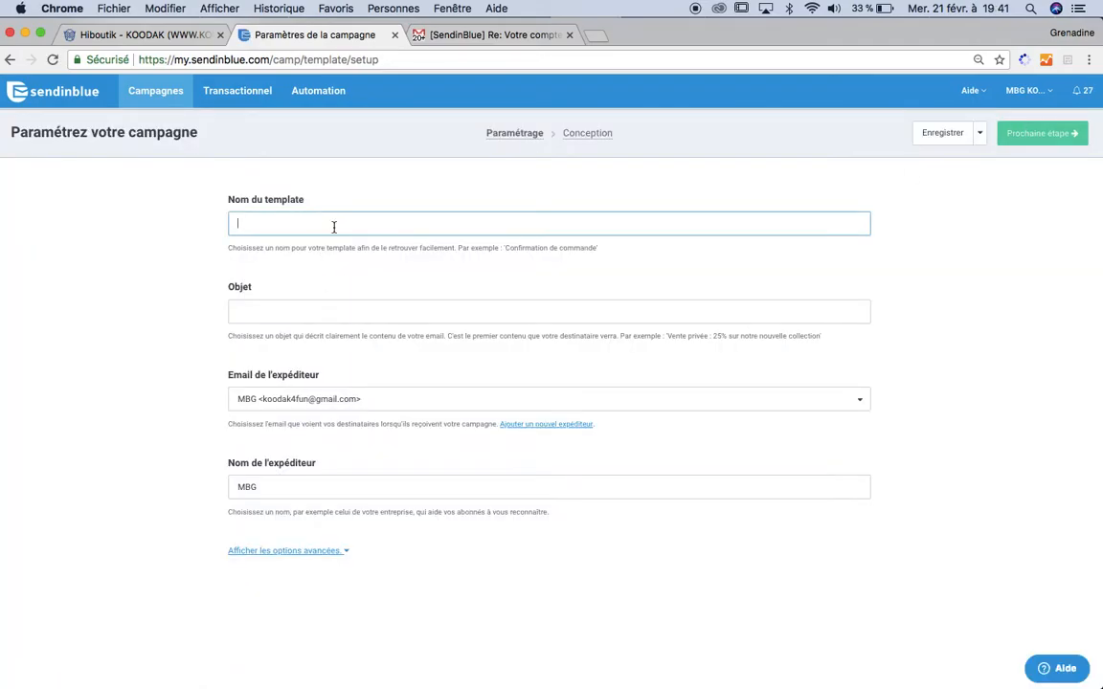
key("super+v")
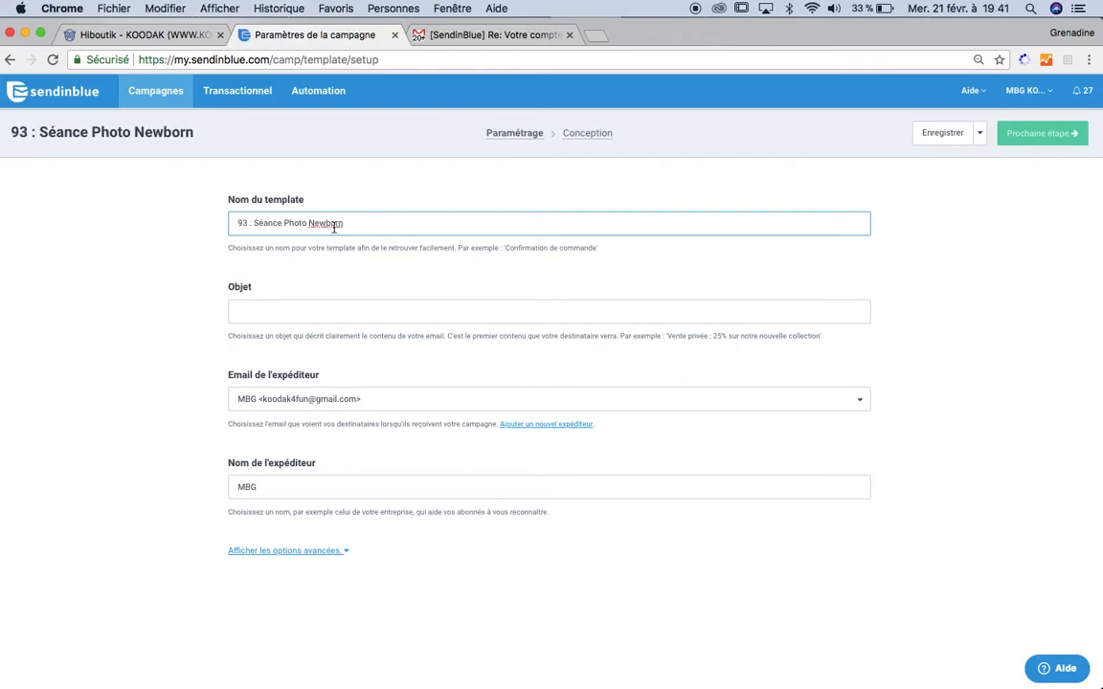
left_click(294, 311)
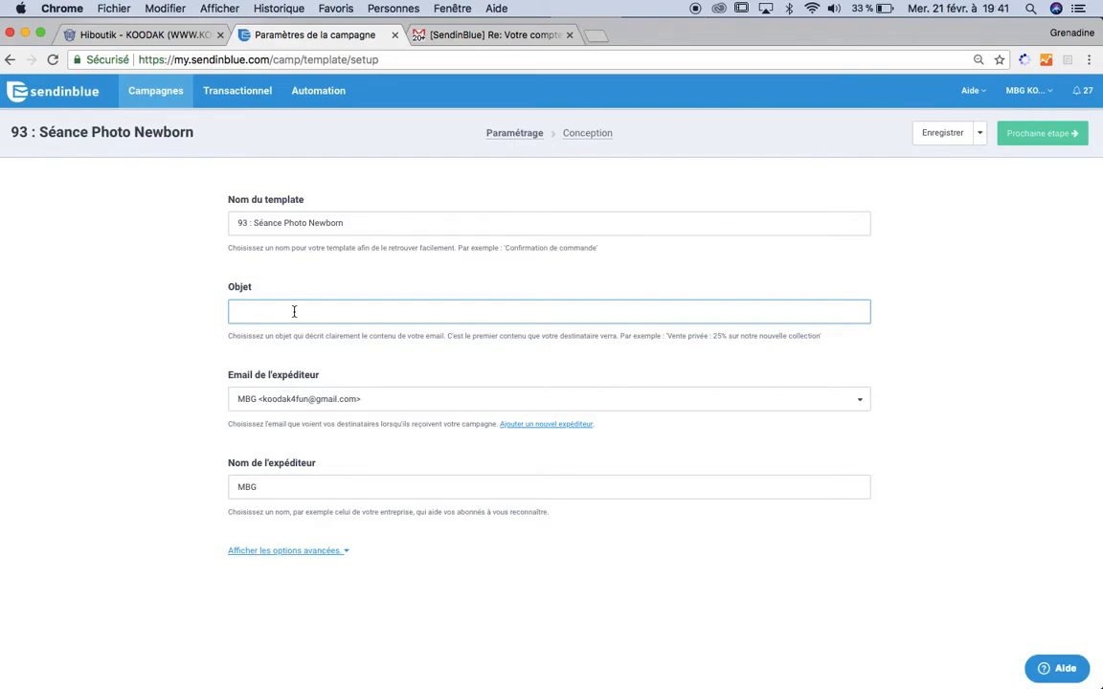
type("Conseils et Astuce Séance Photo Newborn ")
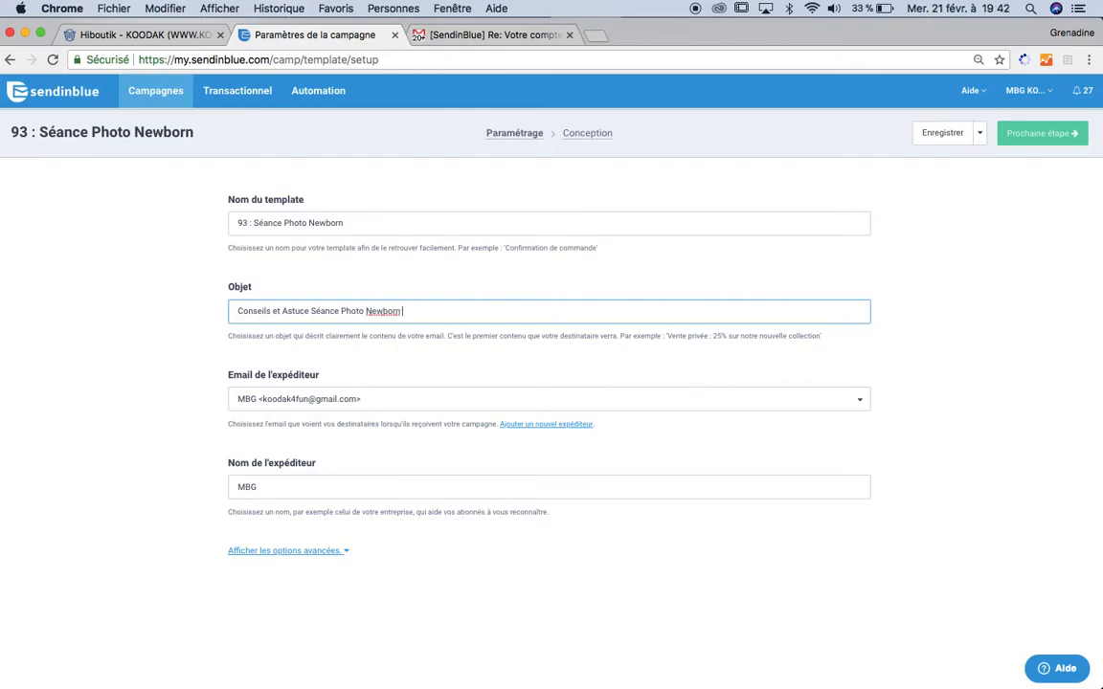
- Append "Grenadine" to the template's subject, replace the sender name with the two senders' first names, and continue to the design stage
type("Grenadine")
left_click(138, 343)
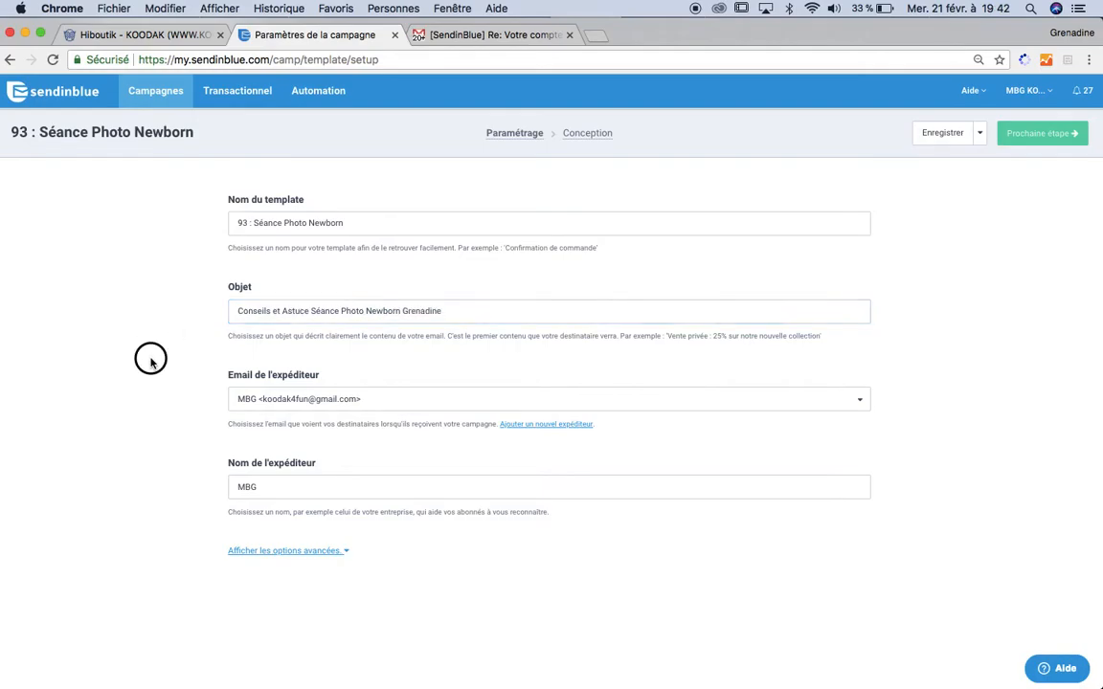
left_click_drag(263, 486, 156, 490)
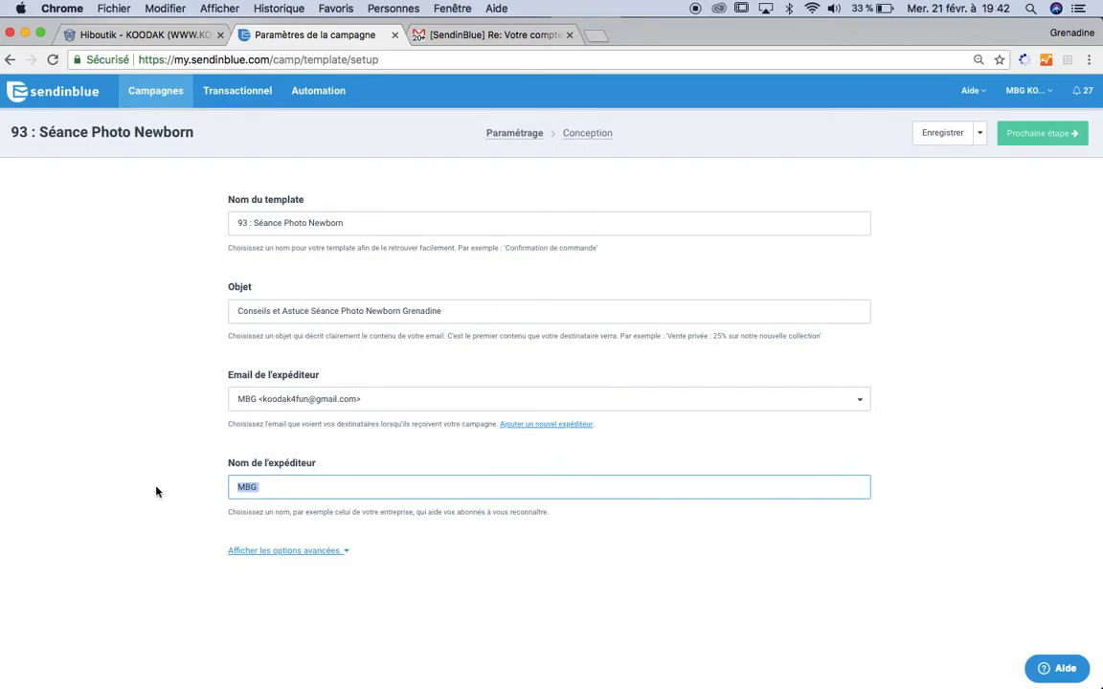
type("Morgane & P")
key("BackSpace")
type("b")
type("Benoit")
left_click(1062, 138)
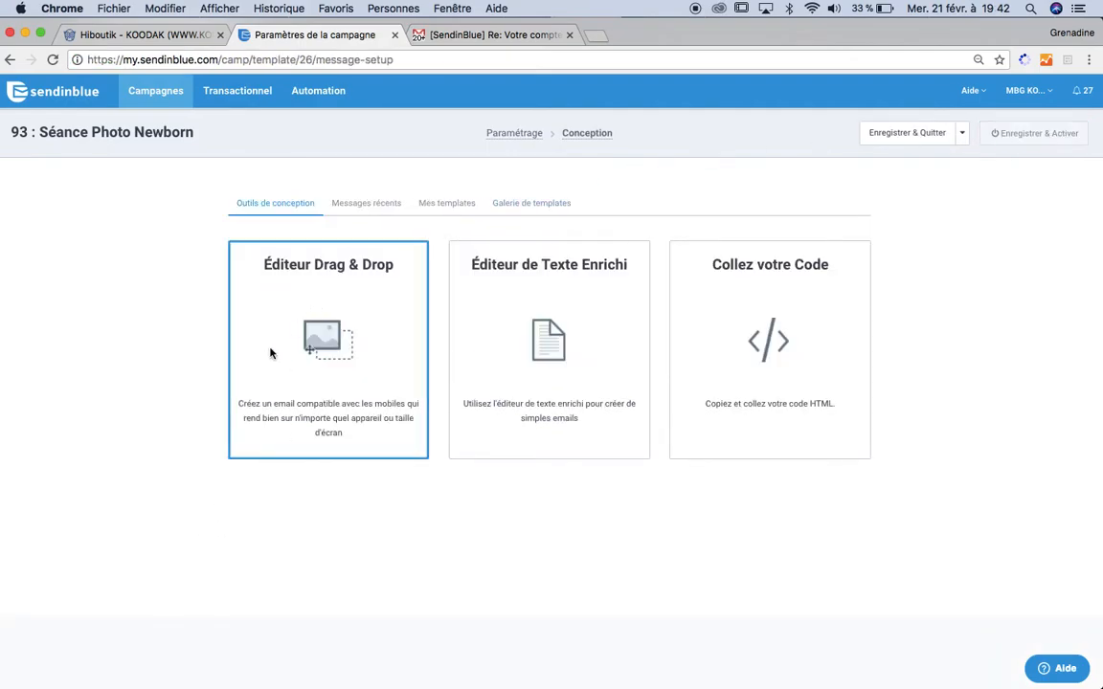
- Open the template in the Drag & Drop editor and fill the logo placeholder with the 1279x560 shop panorama from the image gallery
left_click(312, 351)
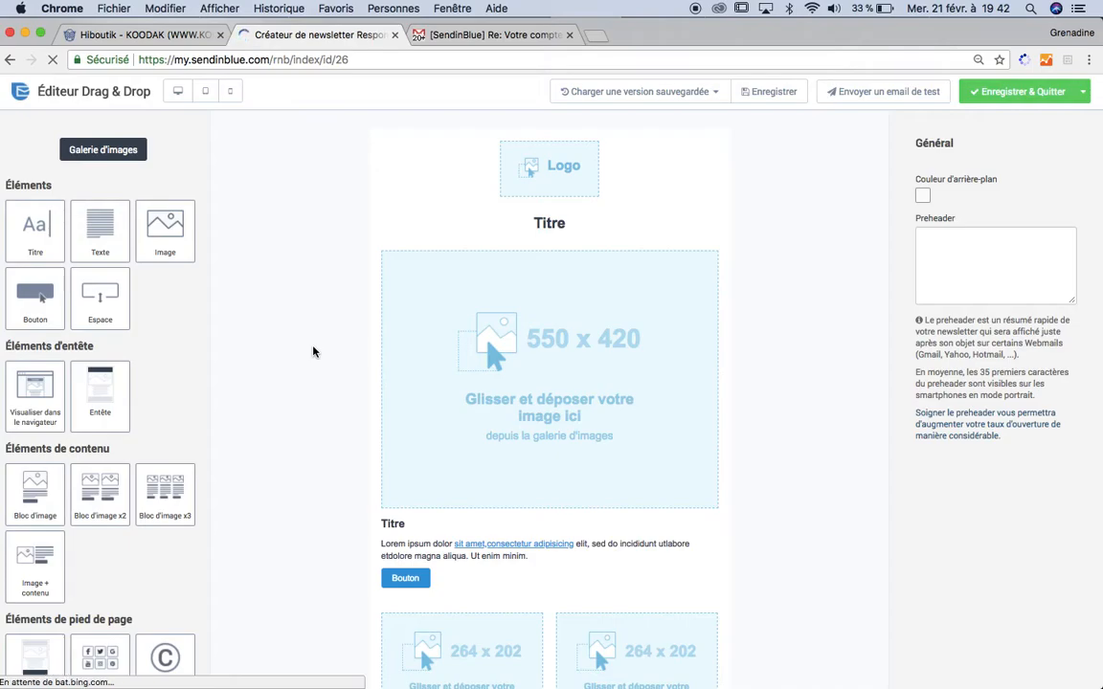
left_click(569, 166)
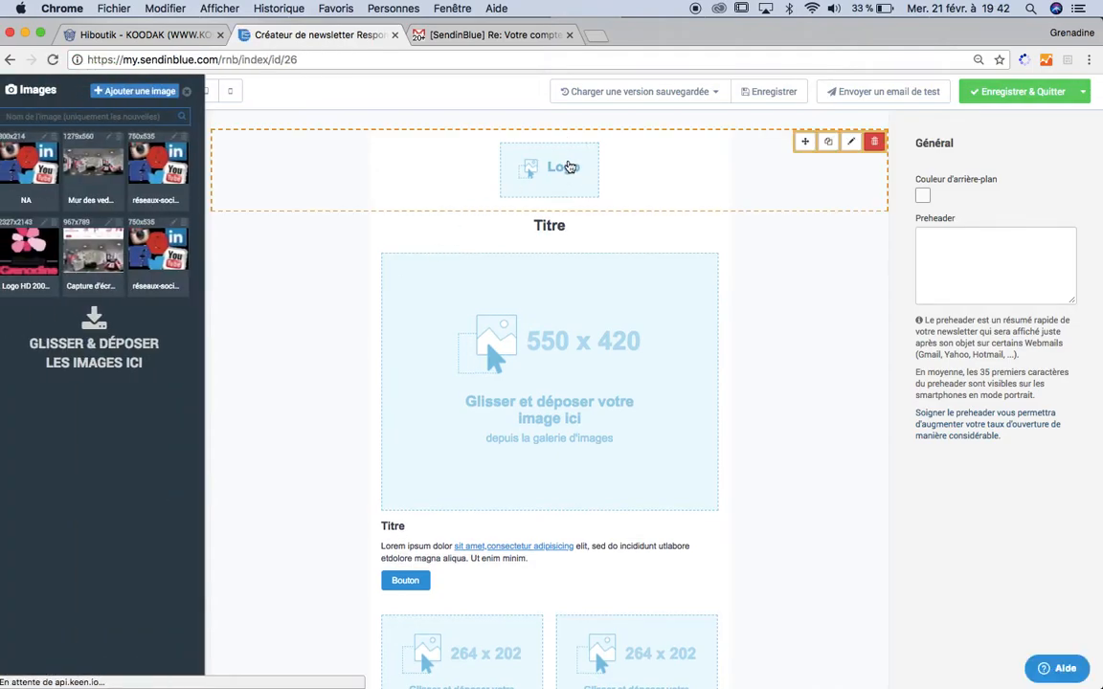
left_click_drag(97, 161, 561, 180)
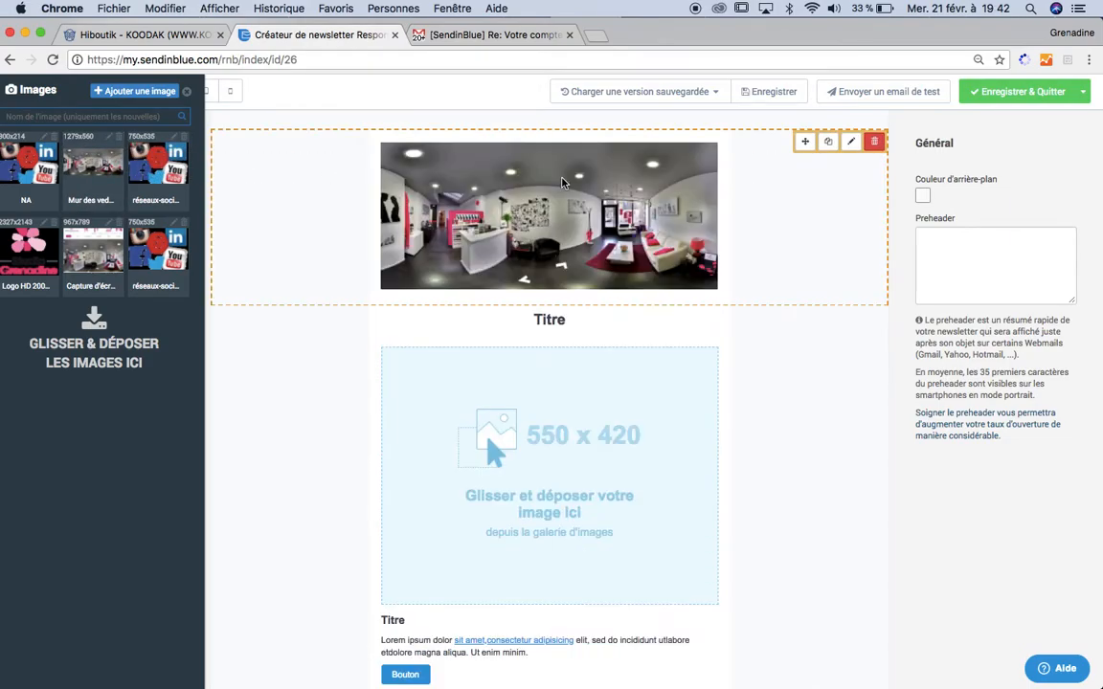
- Delete the block with the 550 x 420 image placeholder, confirming the removal
scroll(603, 433, "down", 3)
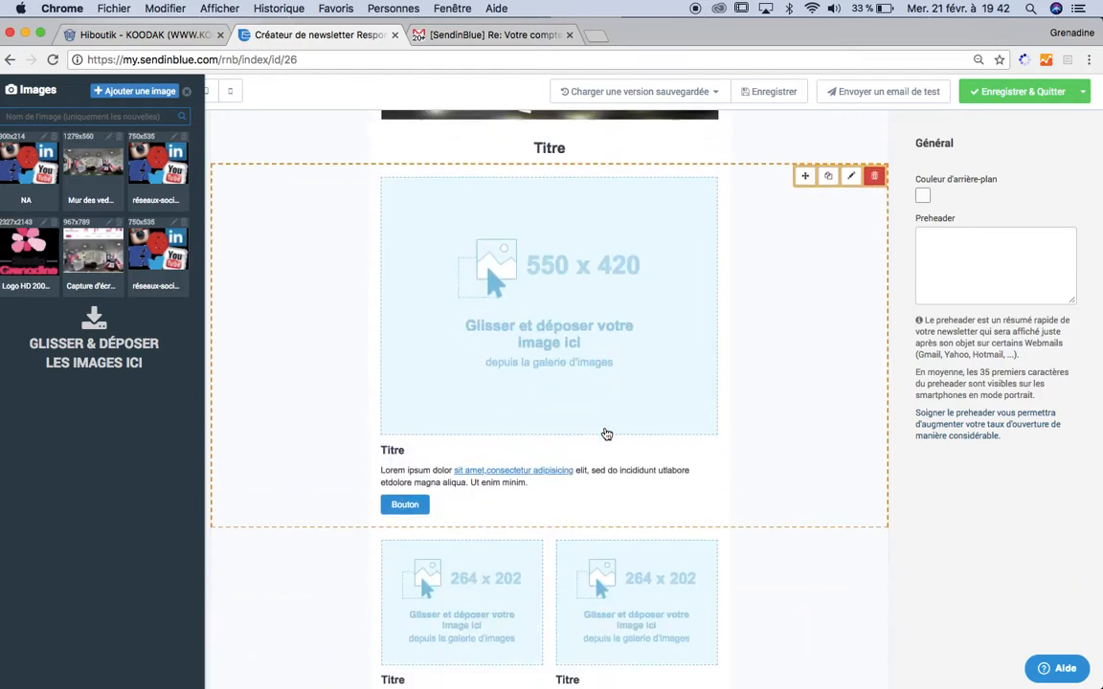
left_click(874, 177)
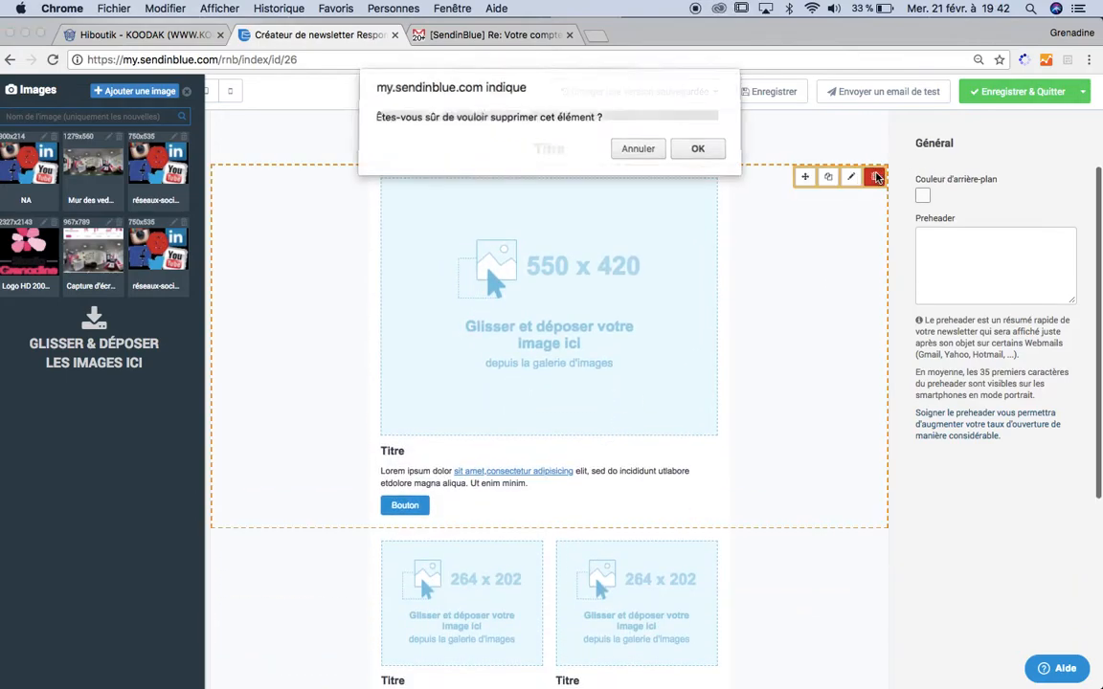
left_click(698, 150)
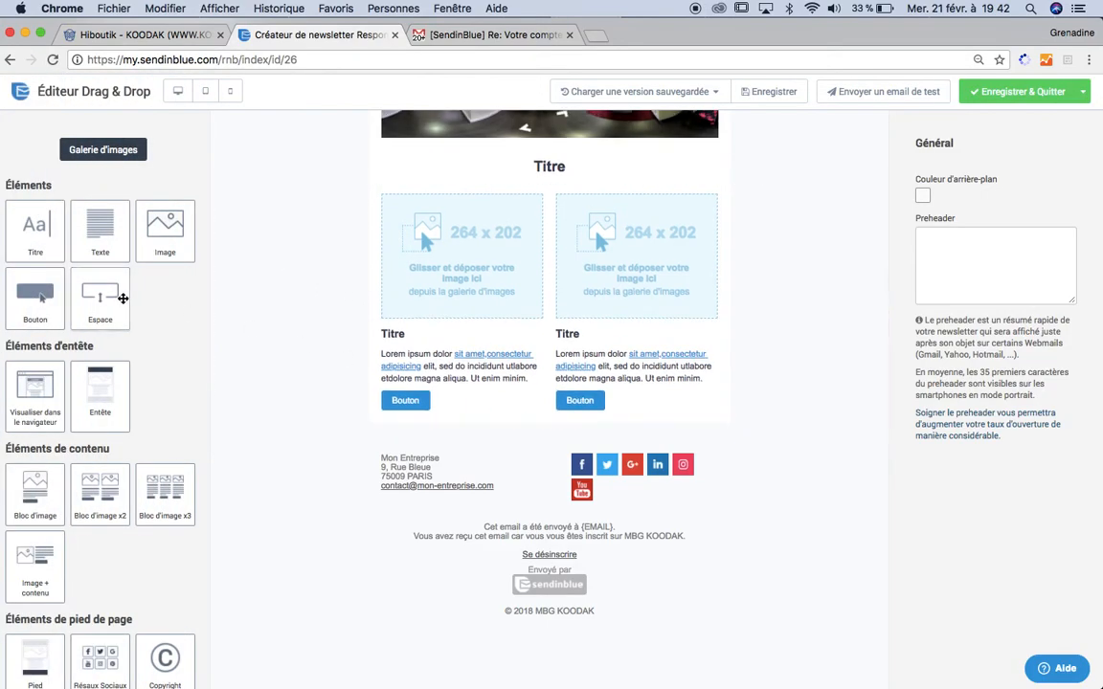
- Insert a text block under the title and replace its placeholder text with the filler "kdgldsvlùdsKVNdsmjvmsdJVMdsnvmldsnVMdsnvm"
left_click_drag(96, 225, 378, 243)
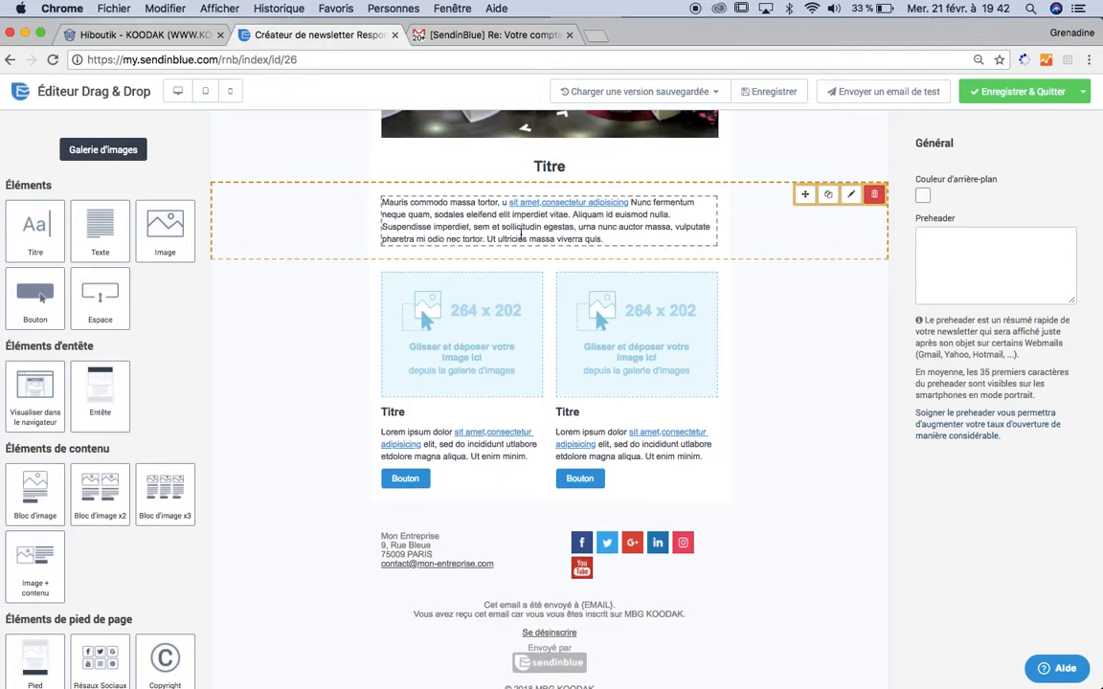
left_click(468, 211)
left_click_drag(665, 242, 334, 208)
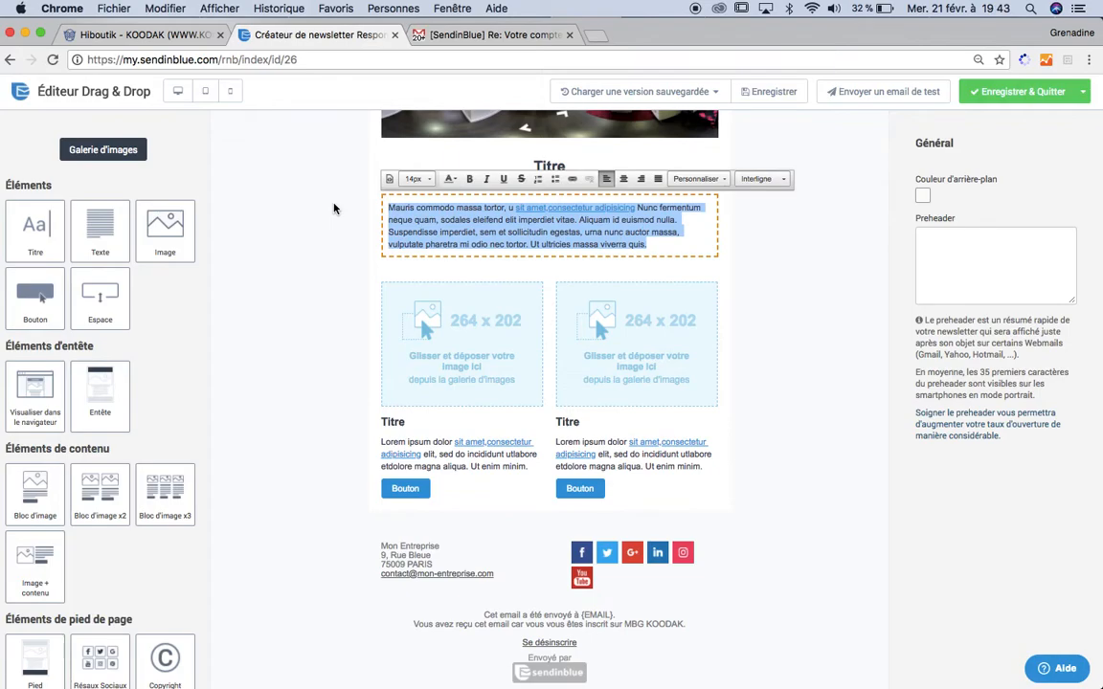
type("kdg")
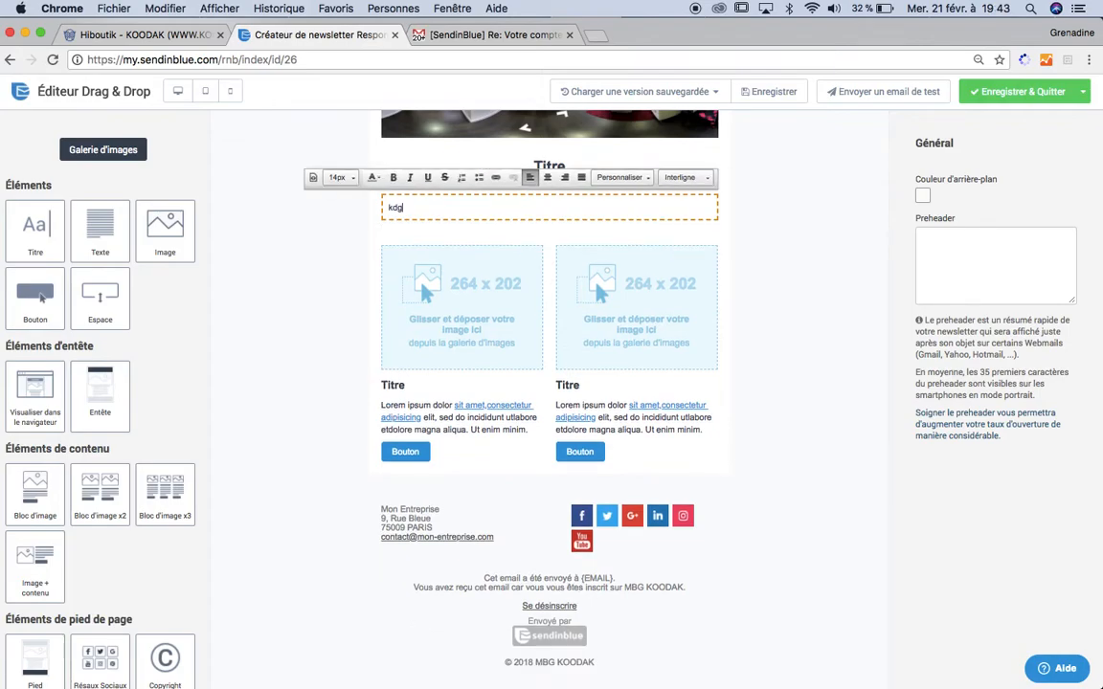
type("ldsvlüdsKVNdsmjvmsdJVMdsnvmldsnVMdsnvm")
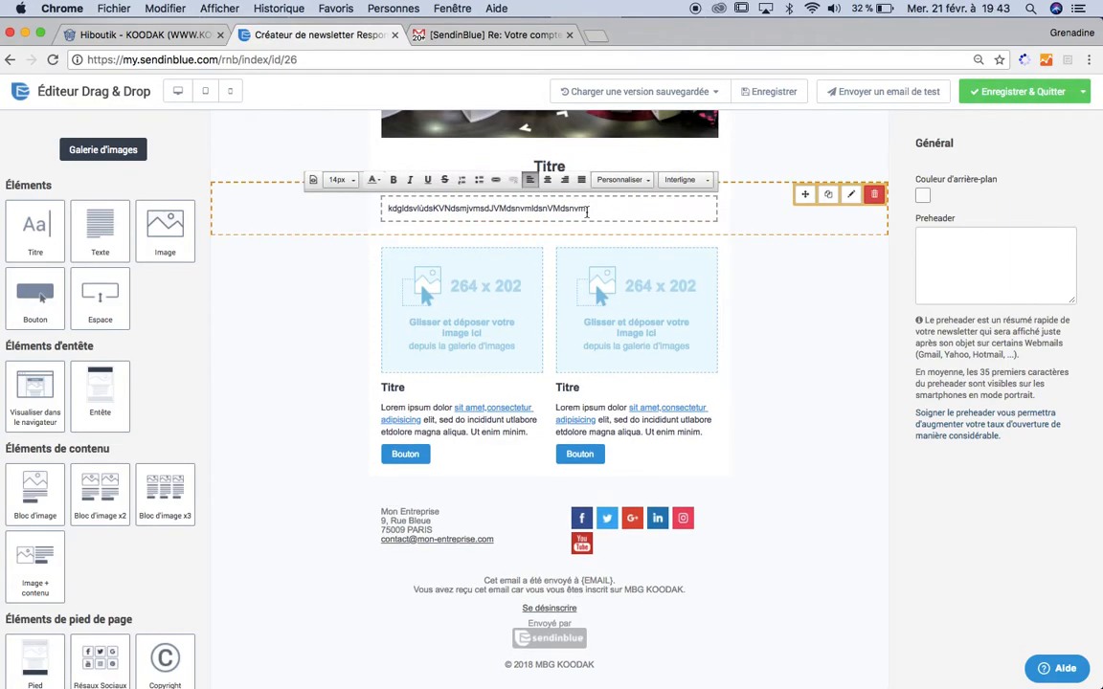
left_click_drag(586, 208, 522, 208)
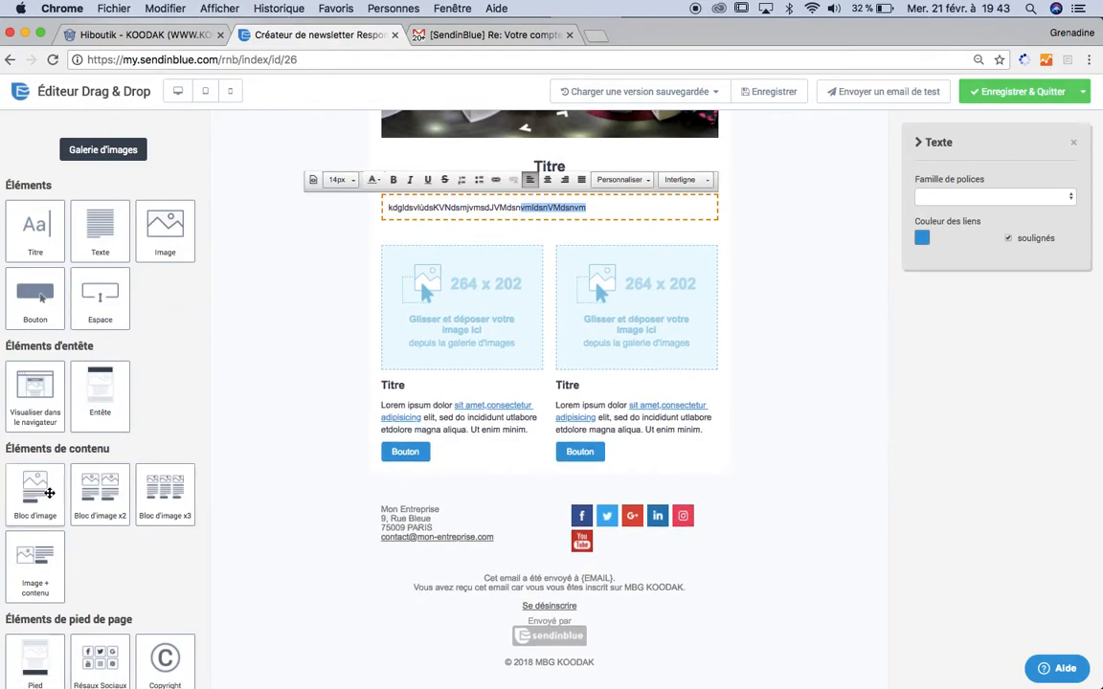
- Set the style of the footer's social network icons to Theme3
left_click(664, 517)
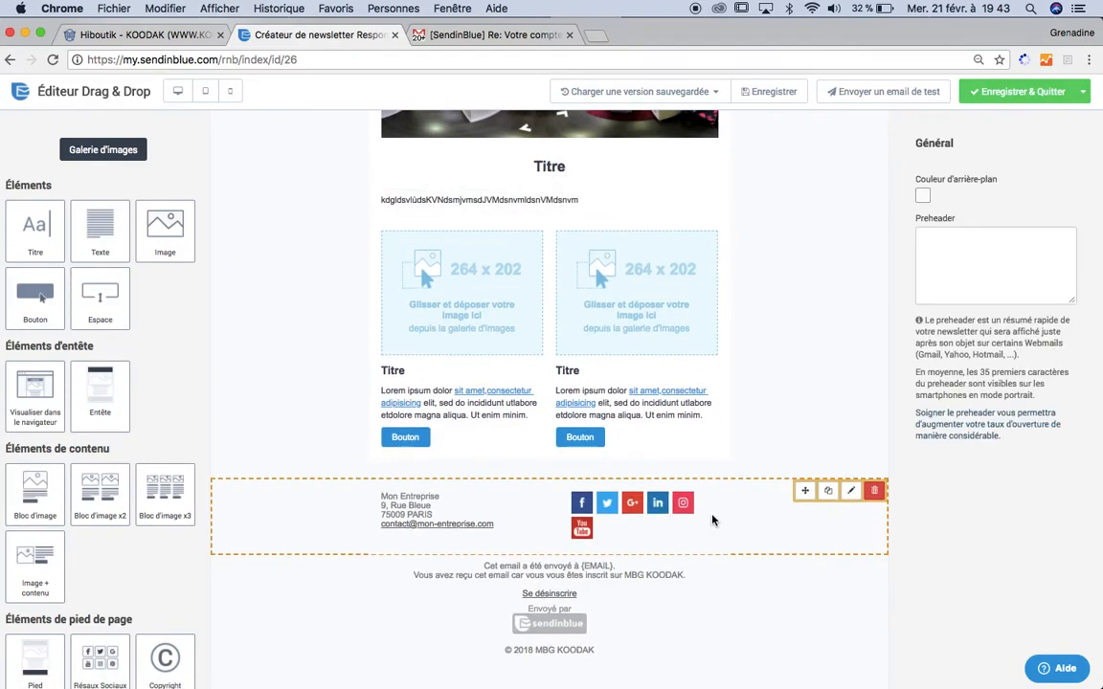
left_click(852, 491)
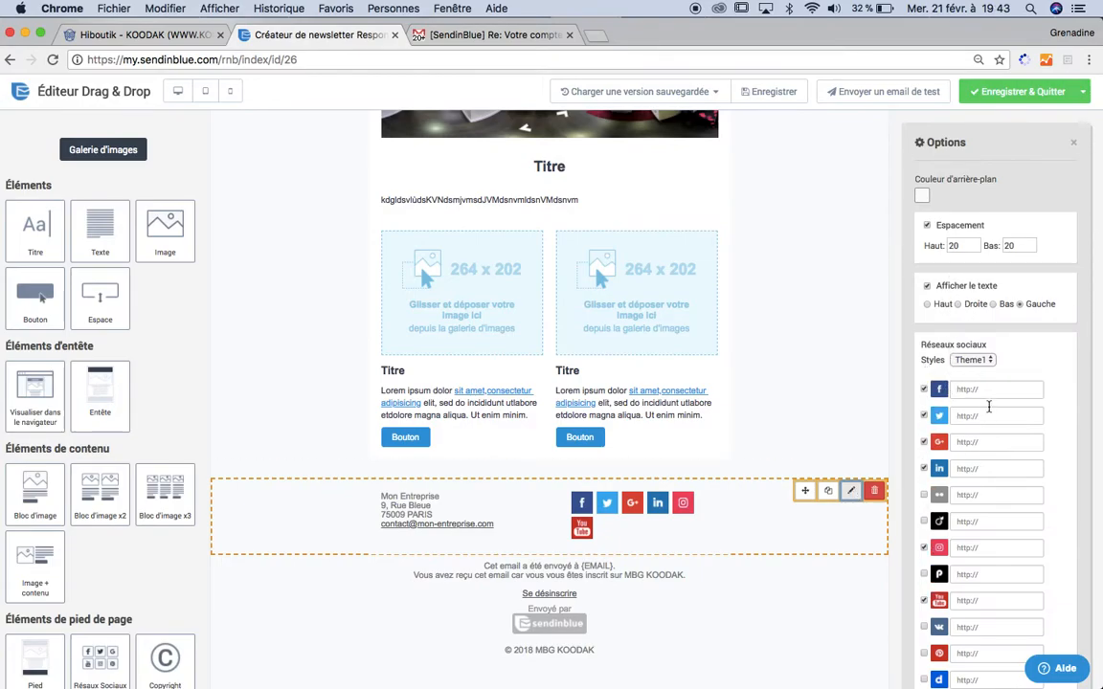
left_click(972, 360)
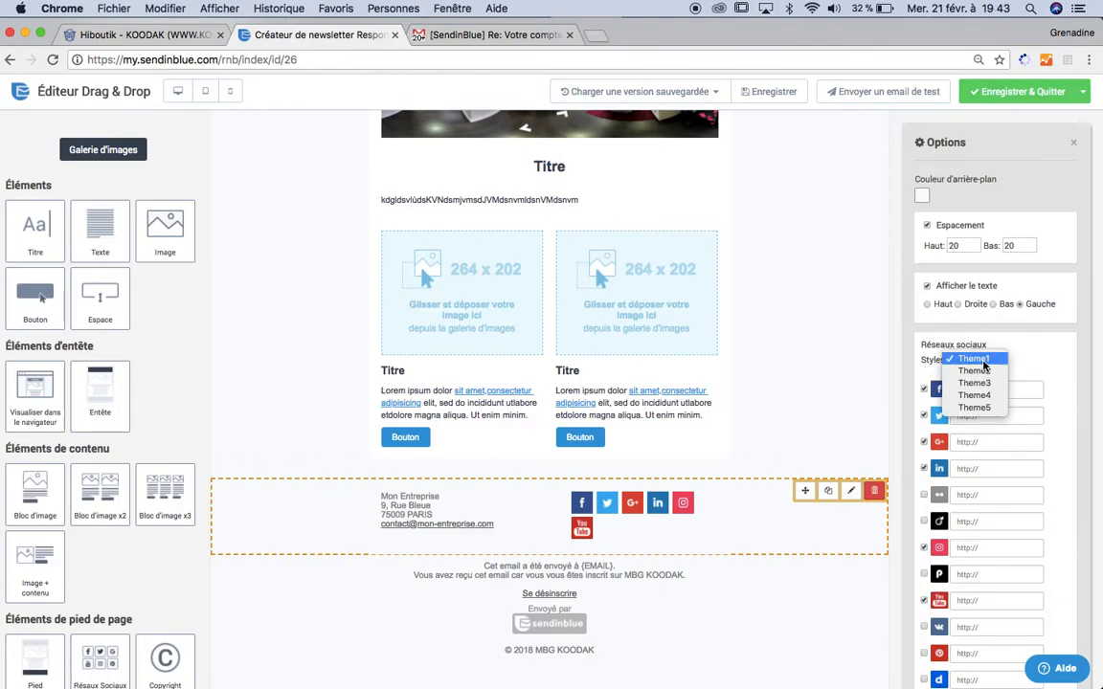
left_click(978, 381)
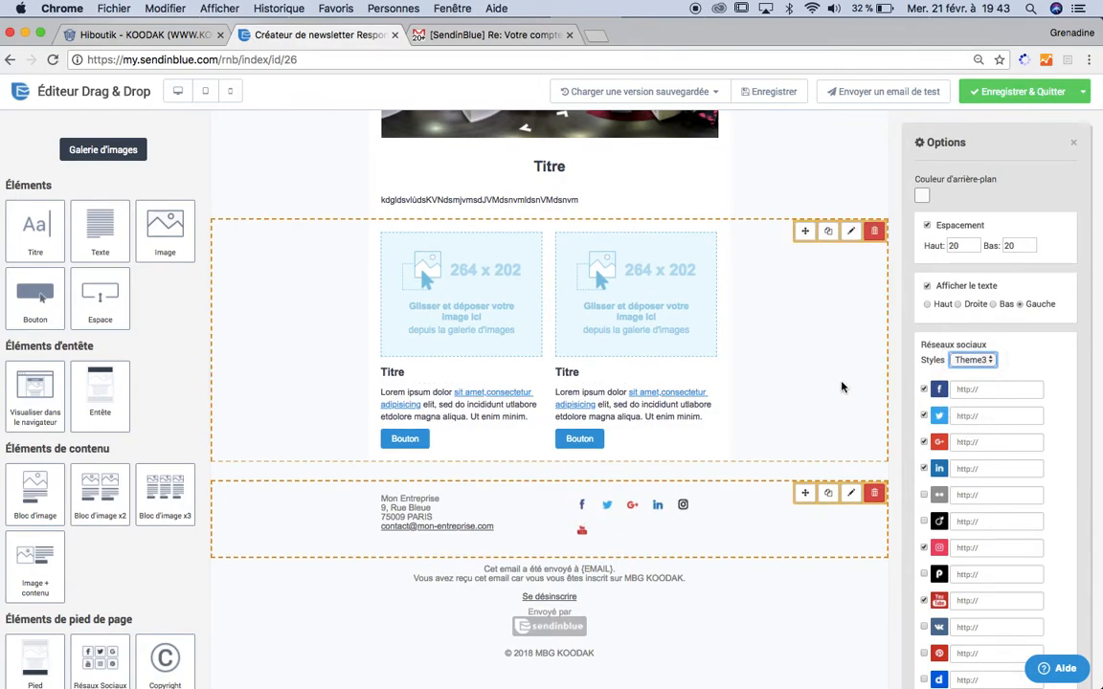
- Inspect the header image's link option without entering a link, and save the design and leave the editor
scroll(842, 386, "up", 3)
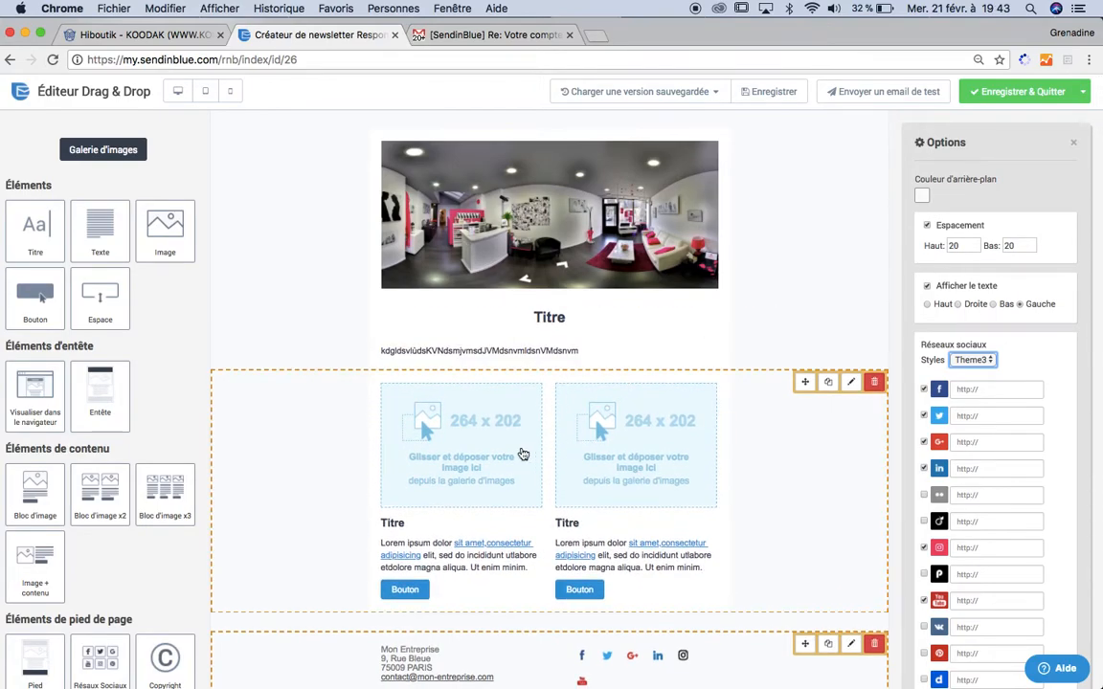
left_click(594, 262)
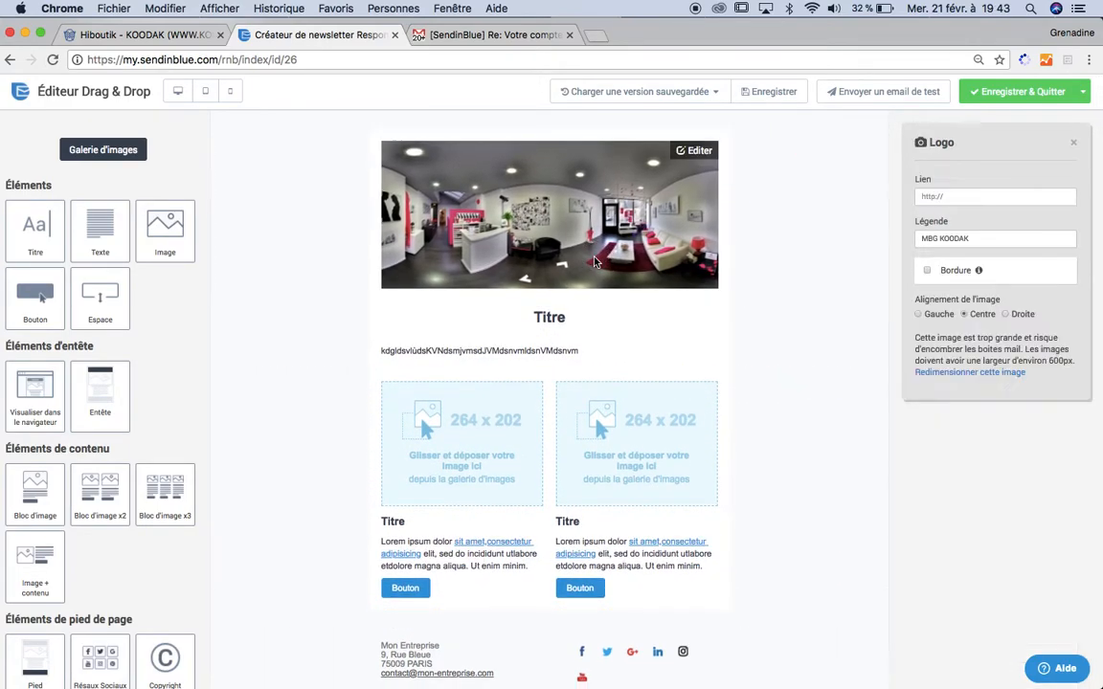
left_click(957, 201)
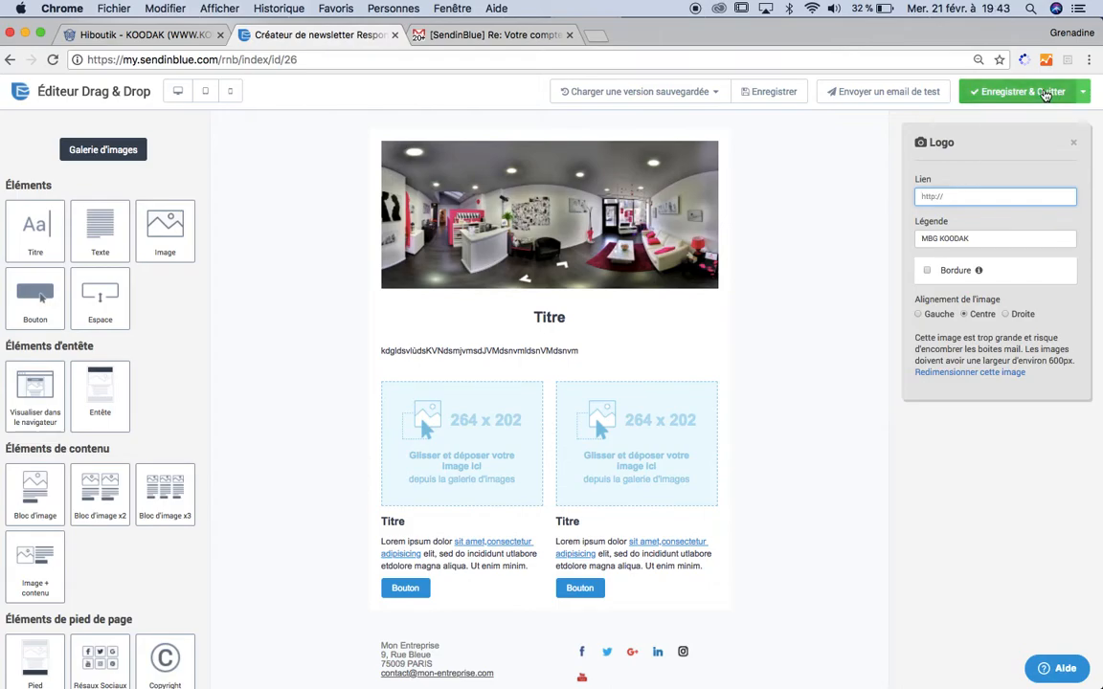
left_click(1045, 93)
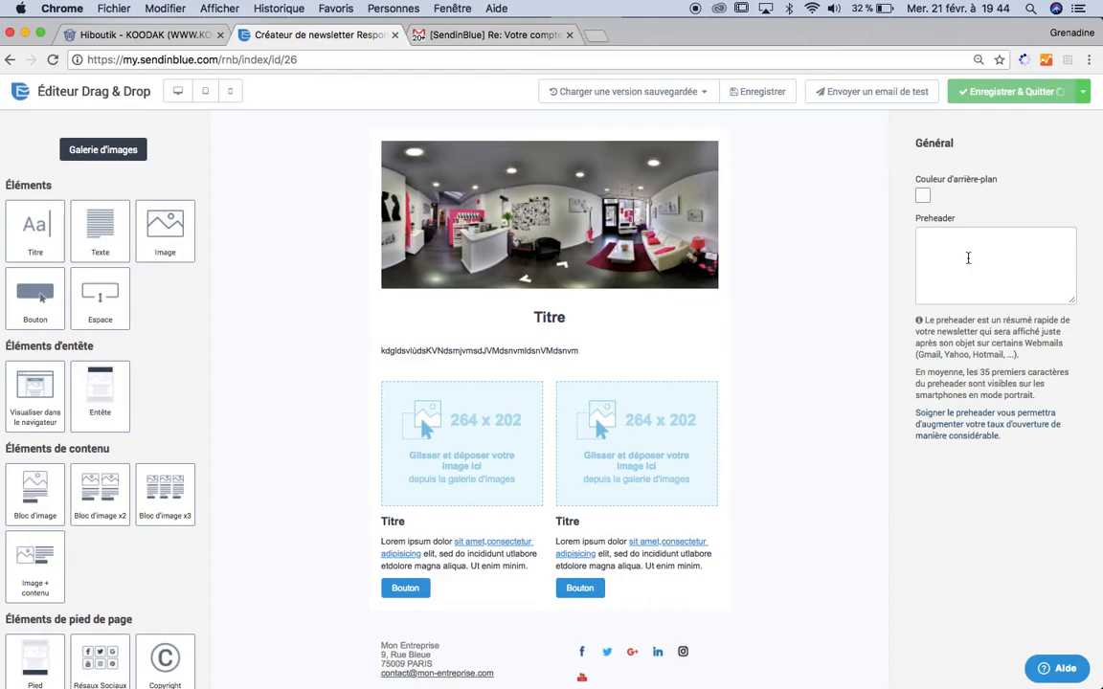
- Switch to Gmail to check the inbox, and return to the SendinBlue template page
left_click(489, 36)
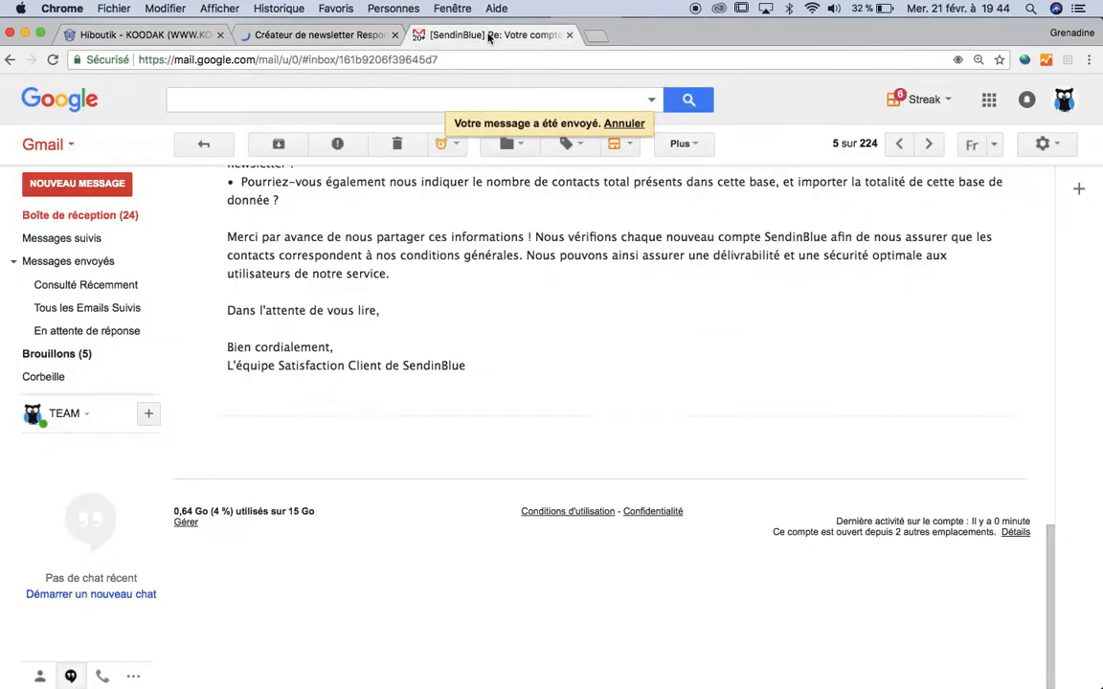
left_click(84, 217)
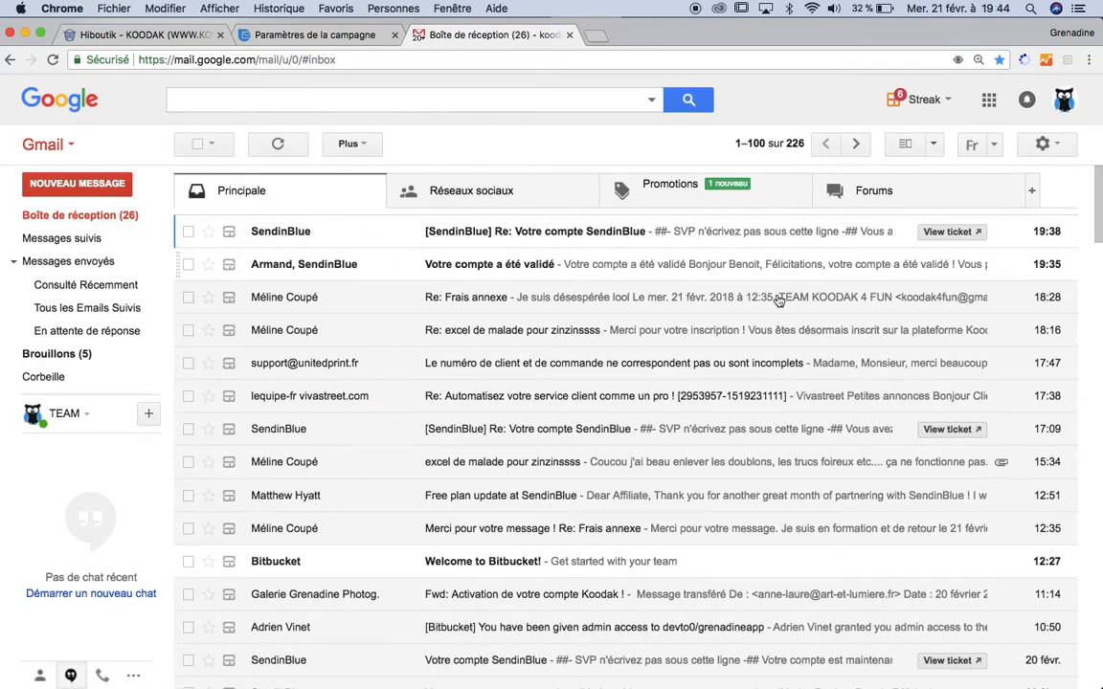
left_click(258, 36)
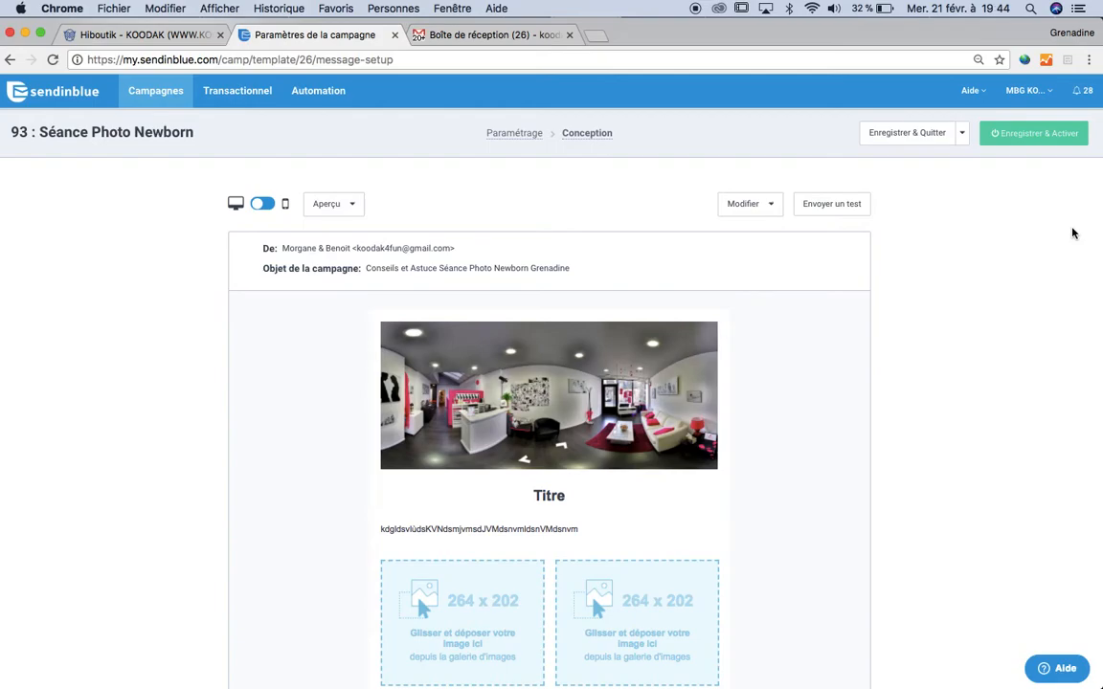
- Save and exit the template, activate "93 : Séance Photo Newborn" from the inactive templates, and display the active ones
left_click(910, 134)
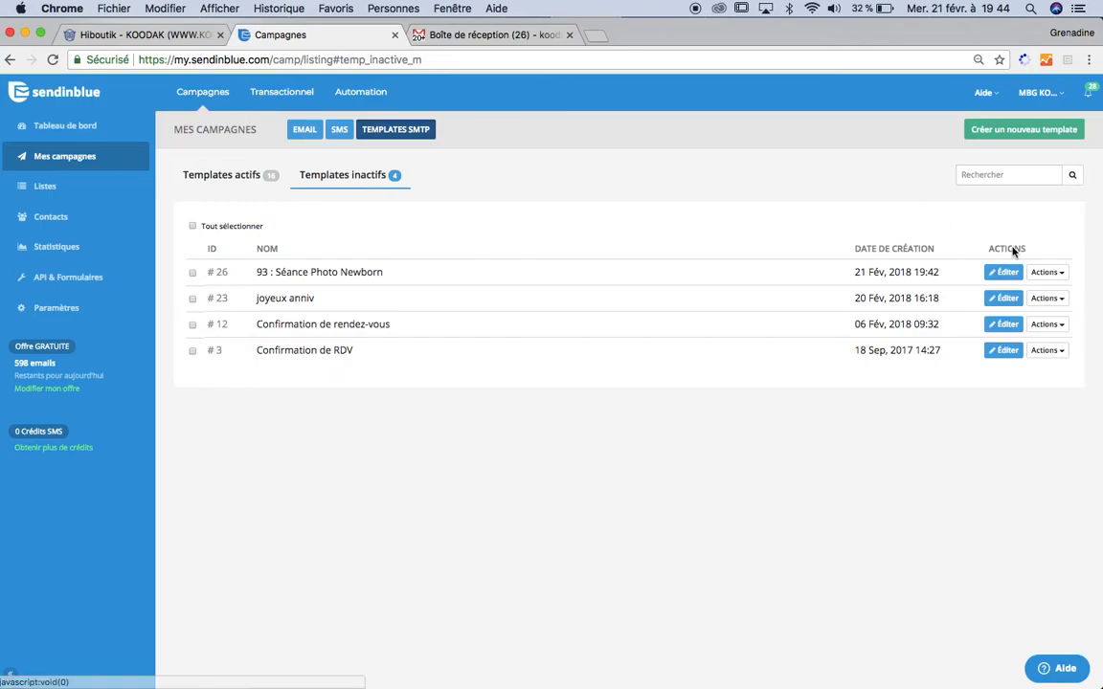
left_click(1047, 273)
left_click(979, 336)
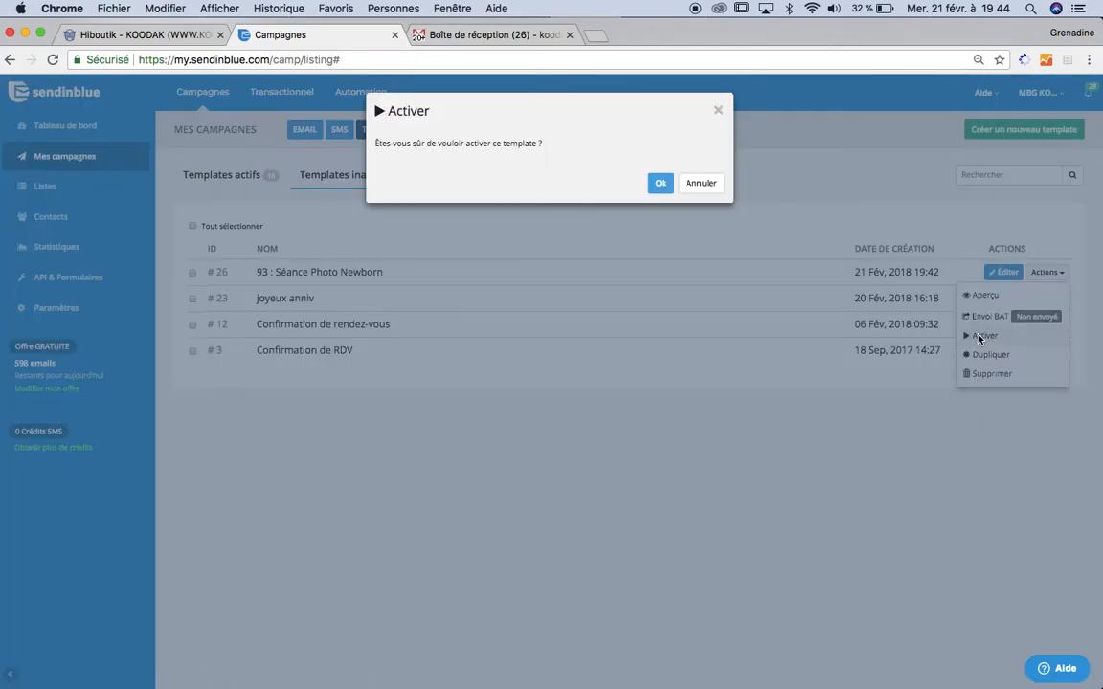
left_click(661, 183)
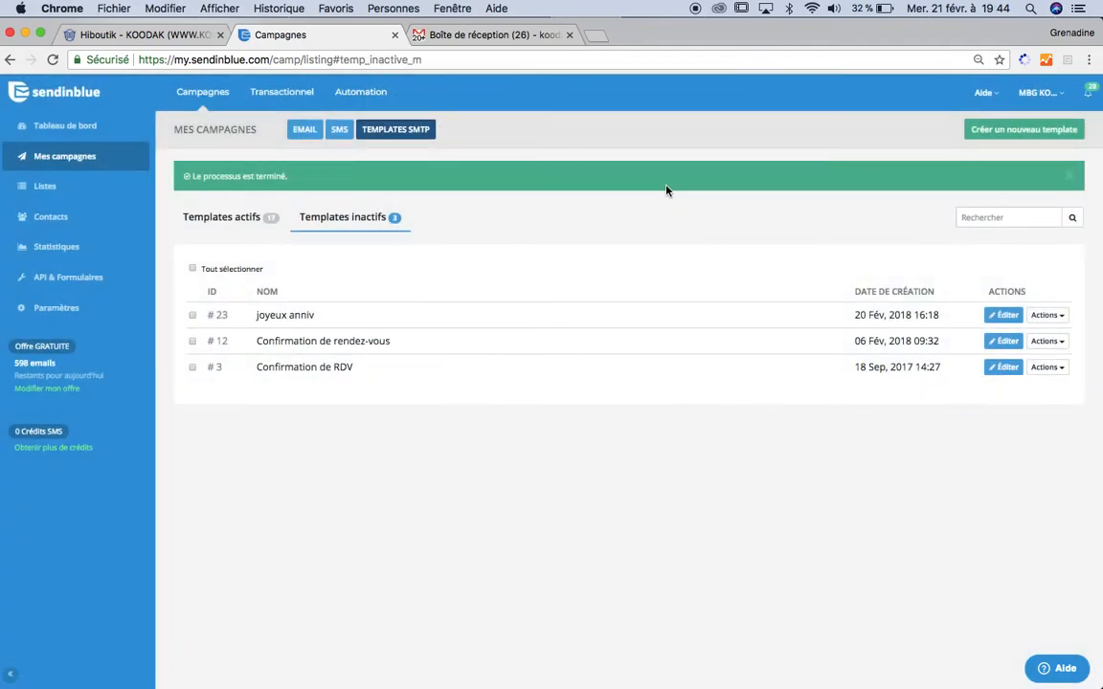
left_click(227, 217)
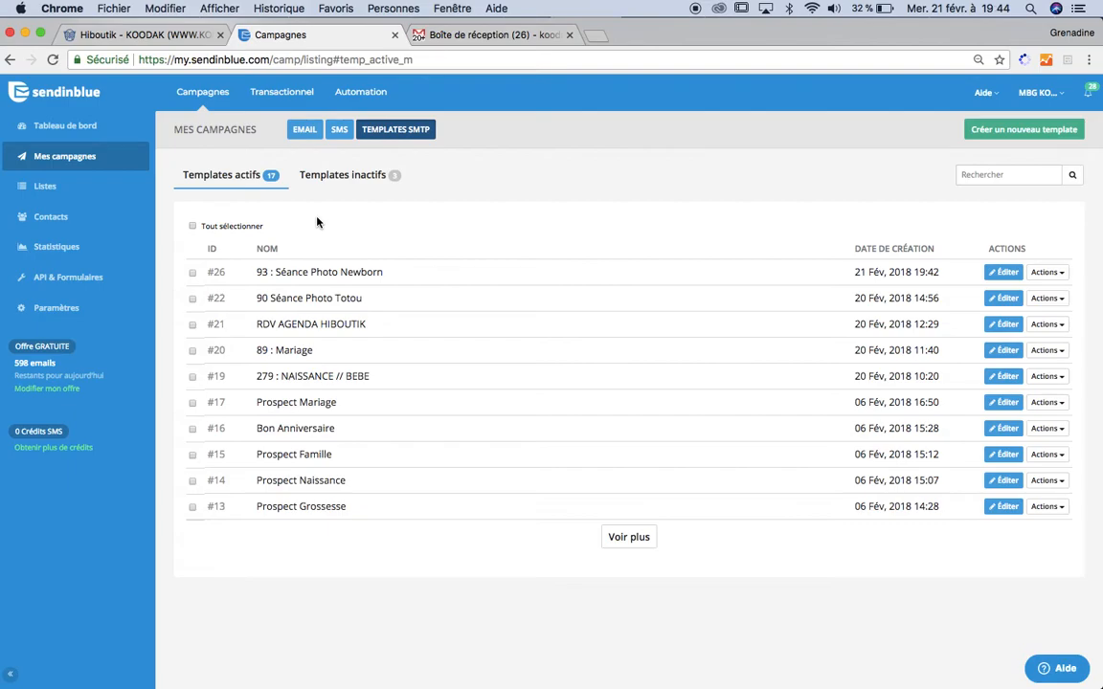
- Display the automation scenarios and check the actions available for scenario #16
left_click(360, 91)
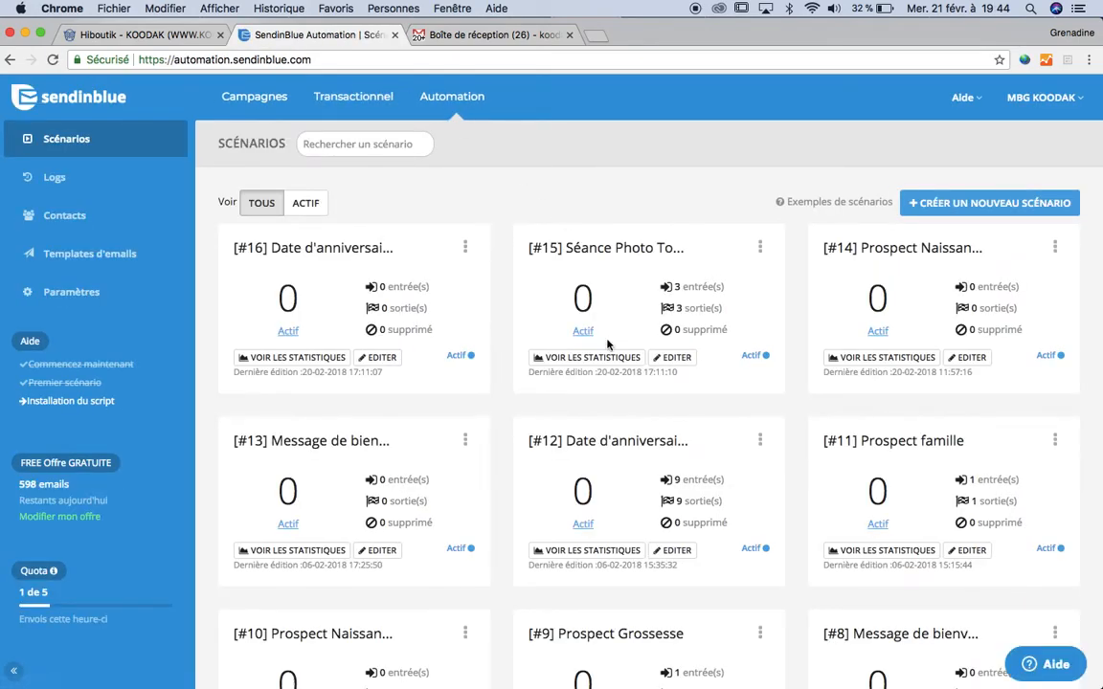
left_click(465, 250)
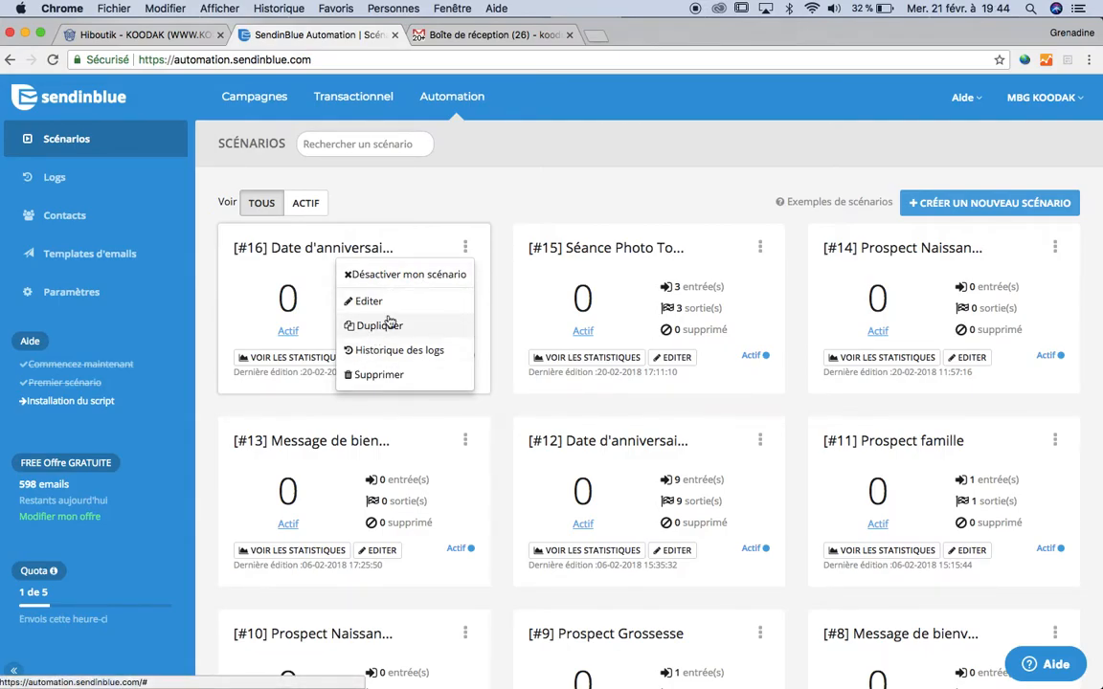
left_click(547, 195)
- Create a new scenario from the Message de bienvenue model, triggered when a contact is added to list [#62] 93 : Séance Photo Newborn
left_click(1001, 201)
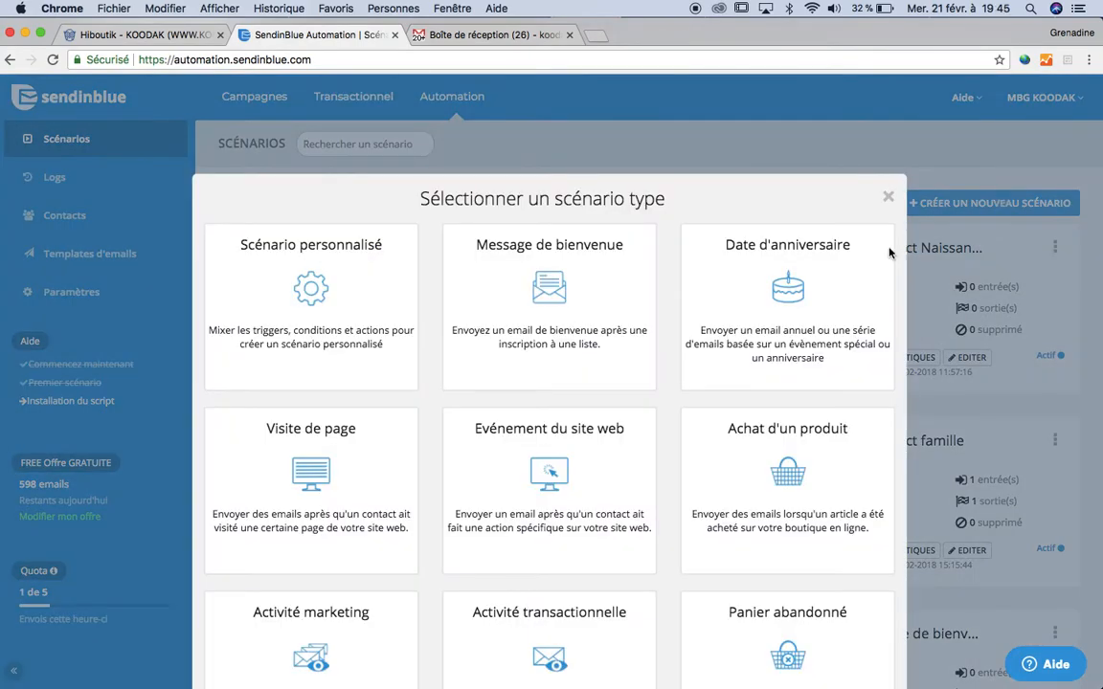
left_click(594, 318)
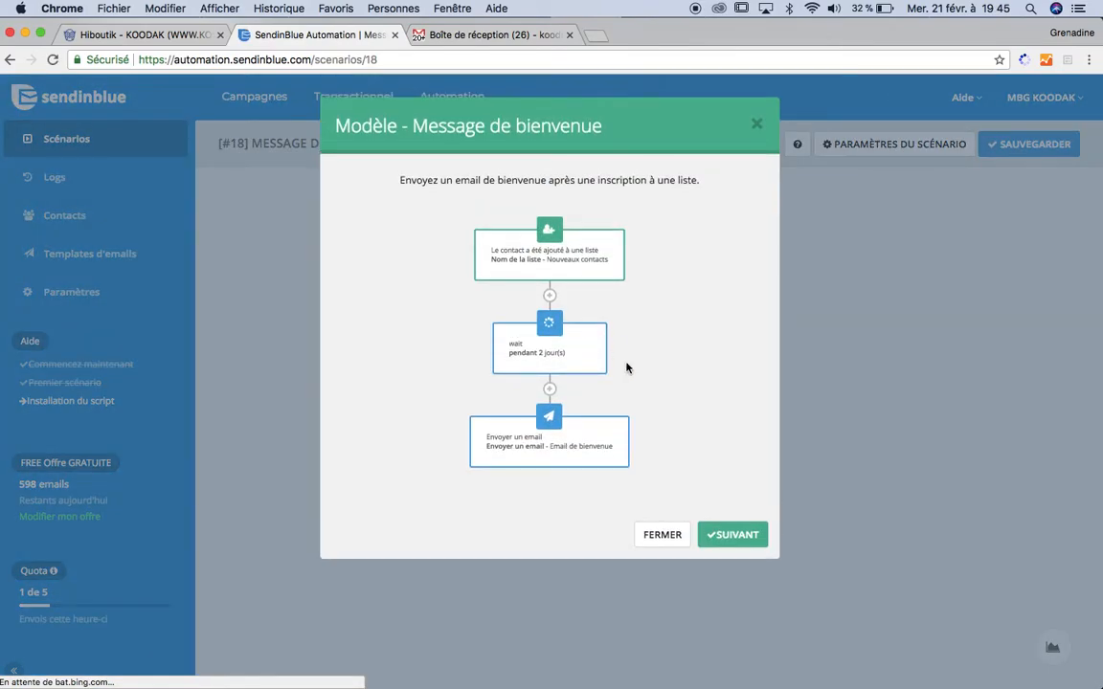
left_click(754, 539)
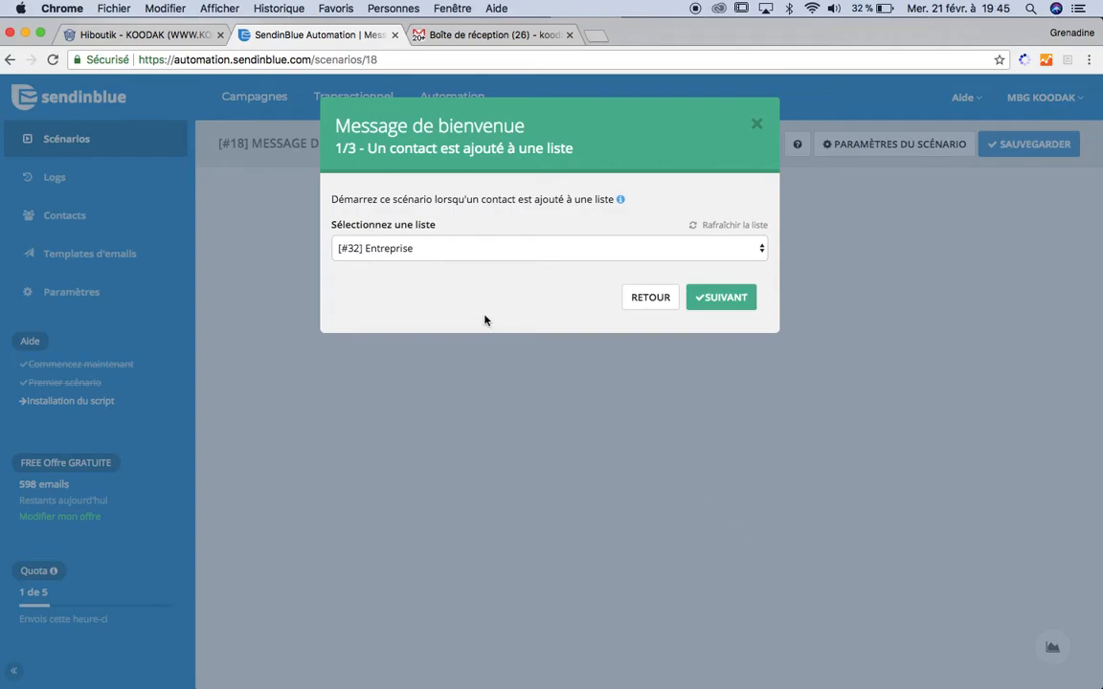
left_click(445, 250)
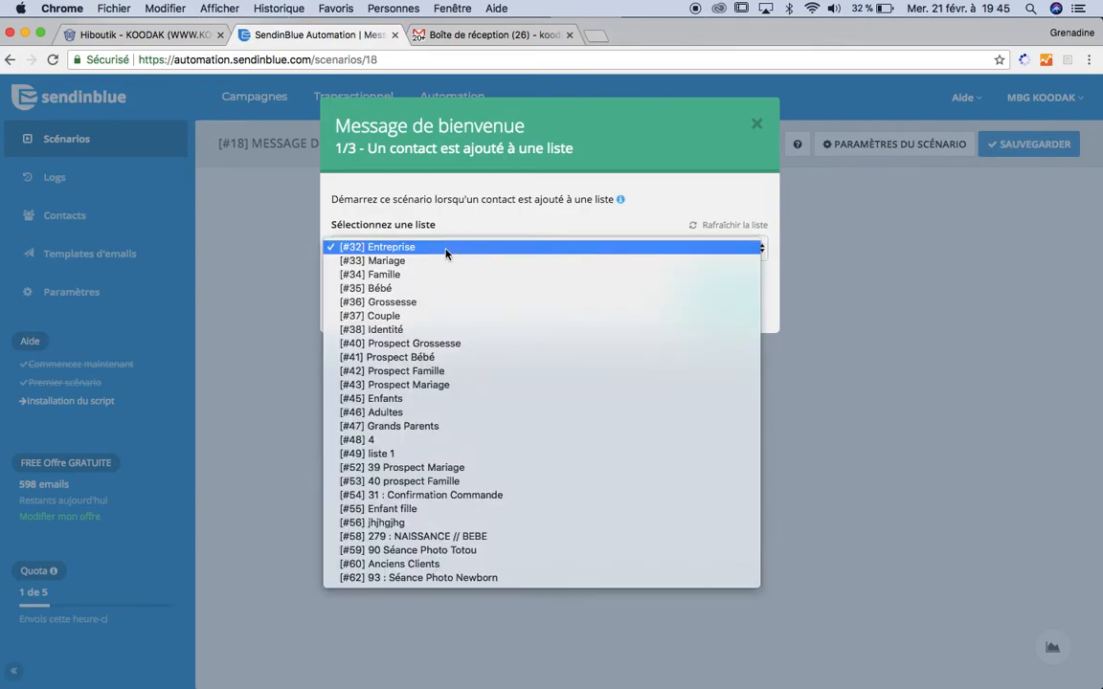
left_click(443, 580)
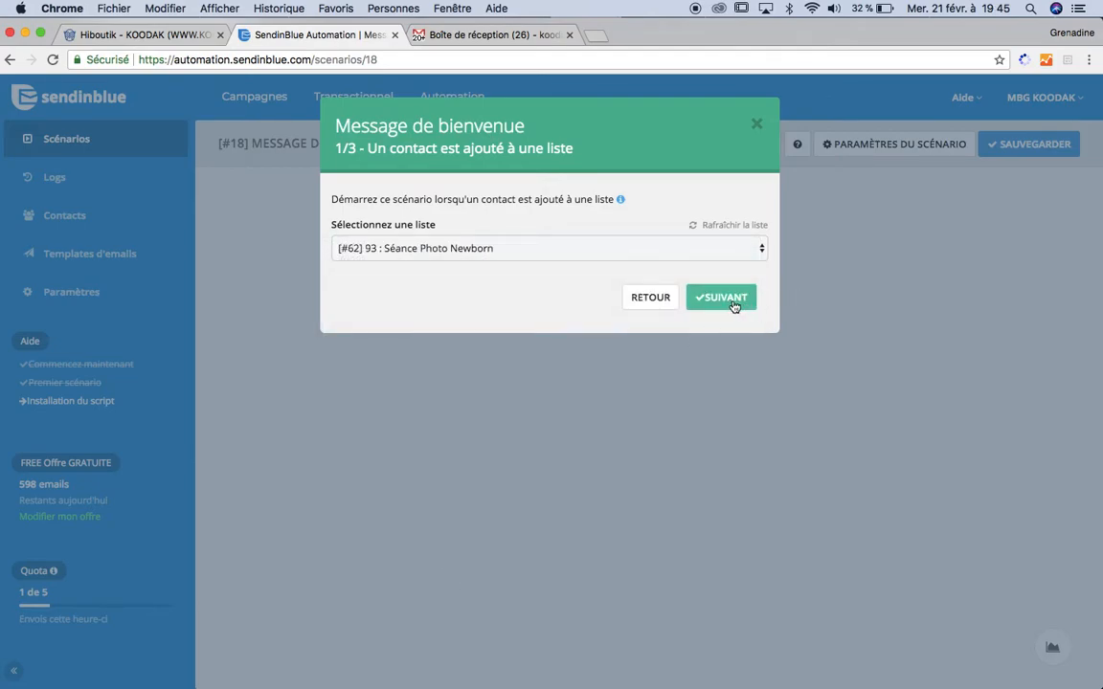
left_click(733, 303)
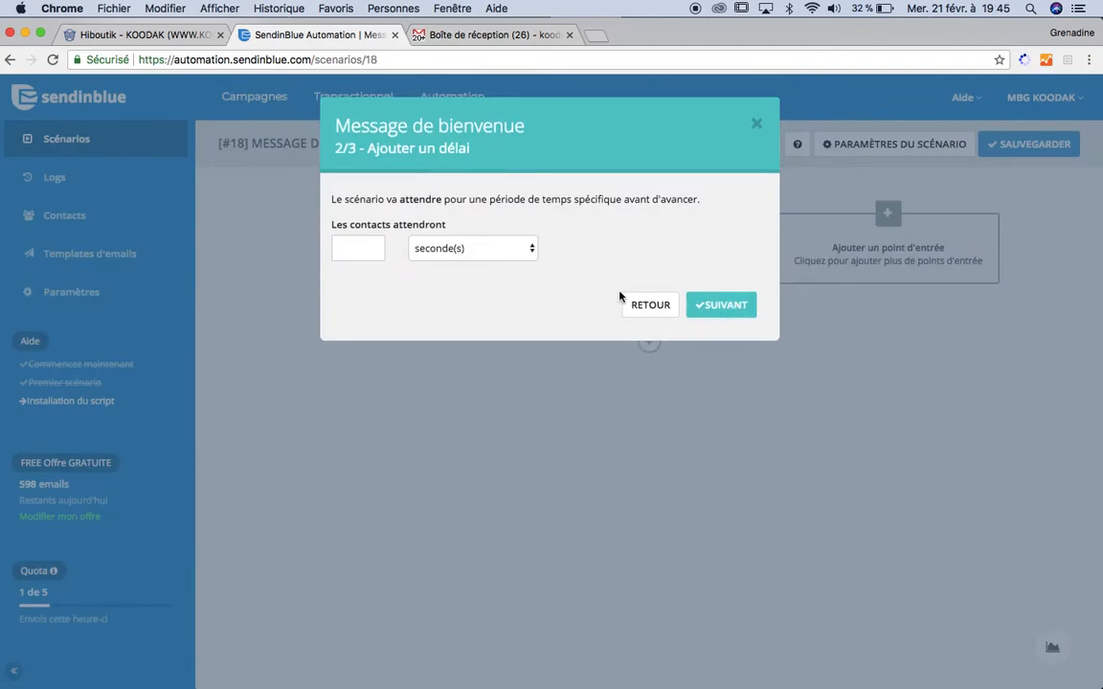
- Set the welcome scenario's waiting delay to 2 seconde(s) and continue to the email stage
left_click(348, 249)
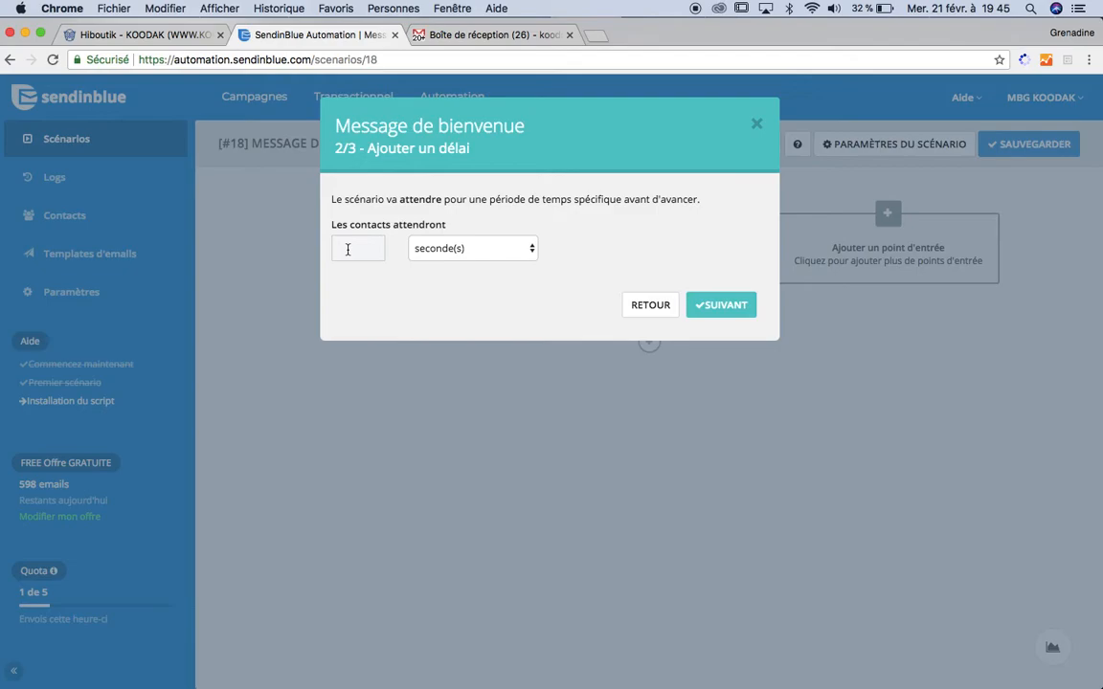
type("2")
left_click(445, 249)
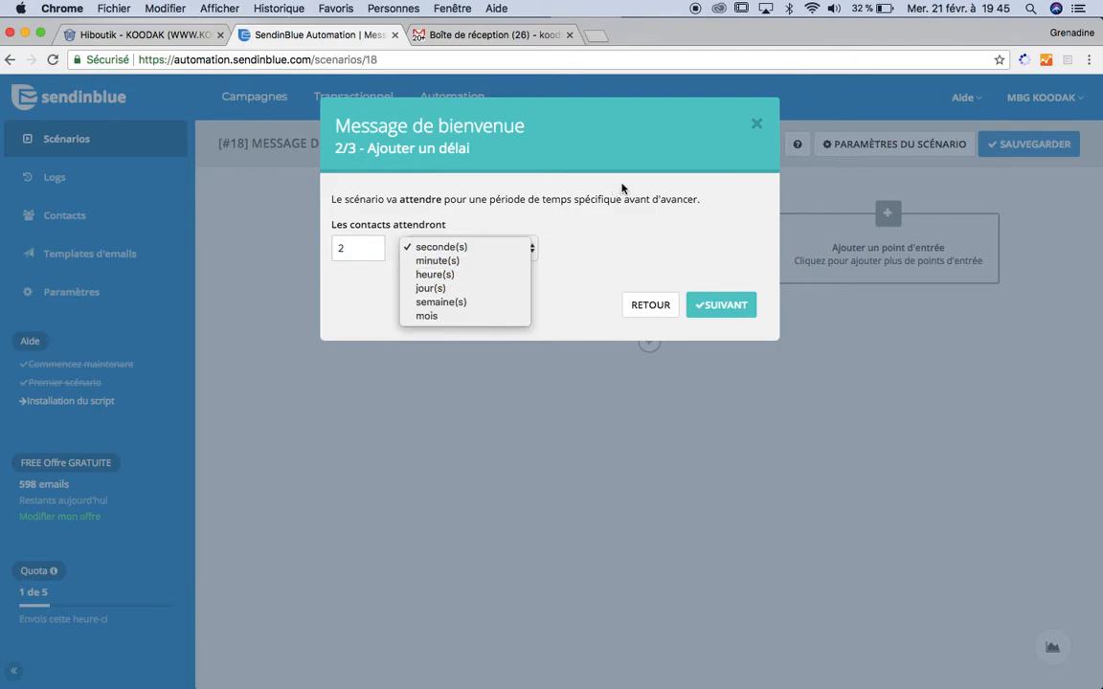
left_click(631, 253)
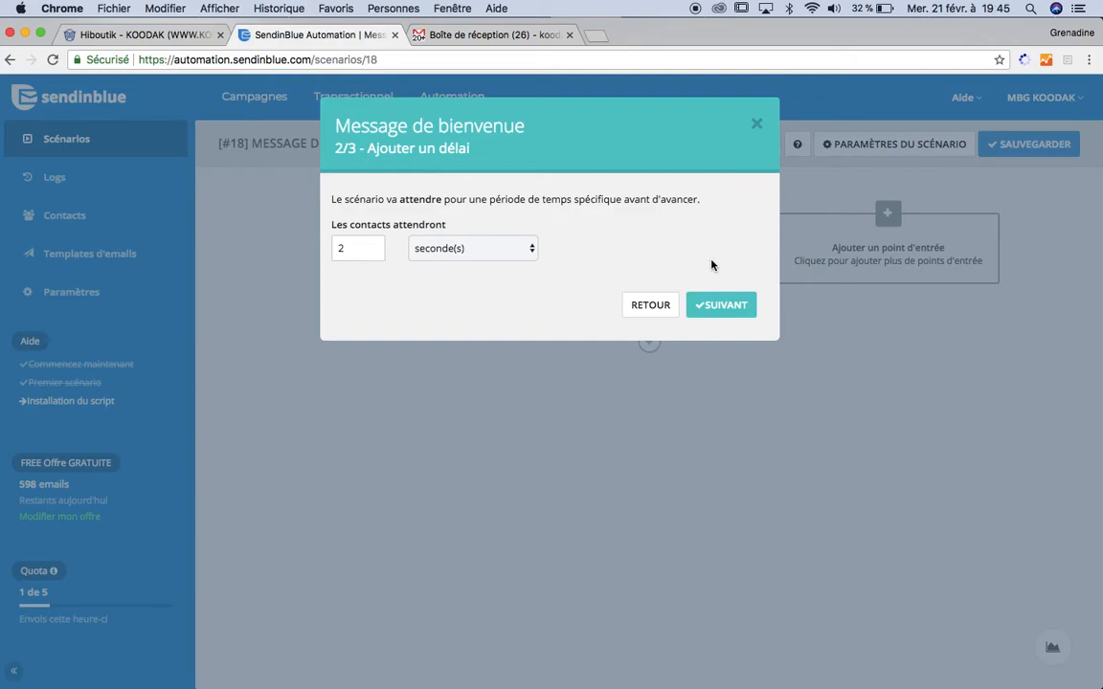
left_click(715, 305)
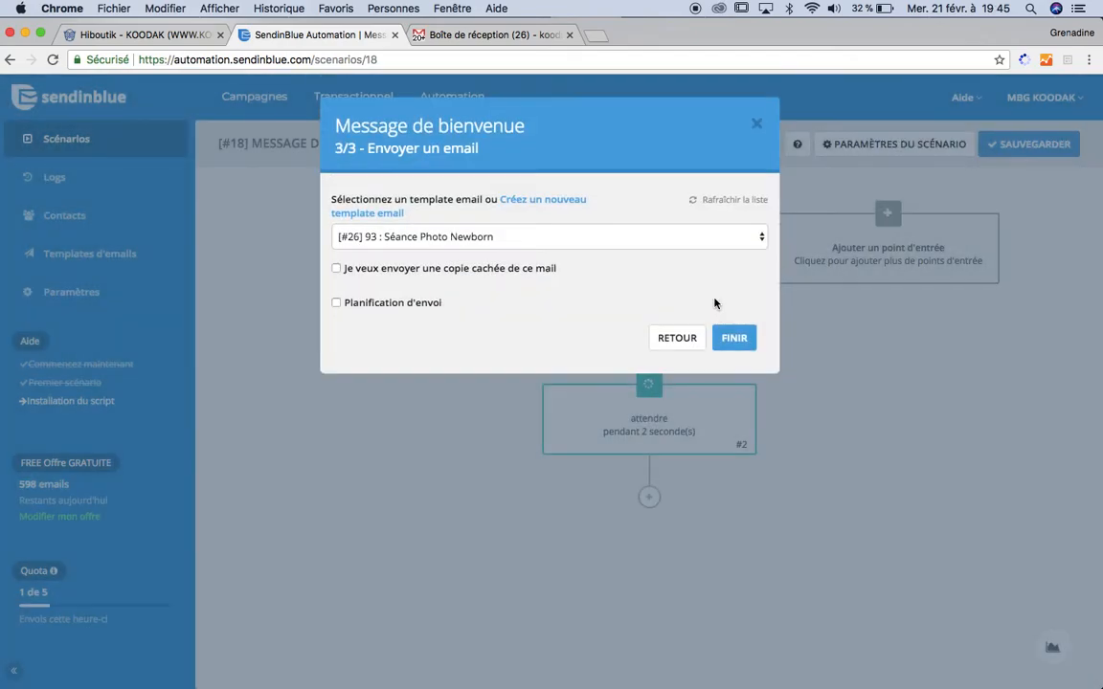
- Select email template [#26] 93 : Séance Photo Newborn, schedule sending on every day except Monday and Sunday, and finish the scenario
left_click(560, 239)
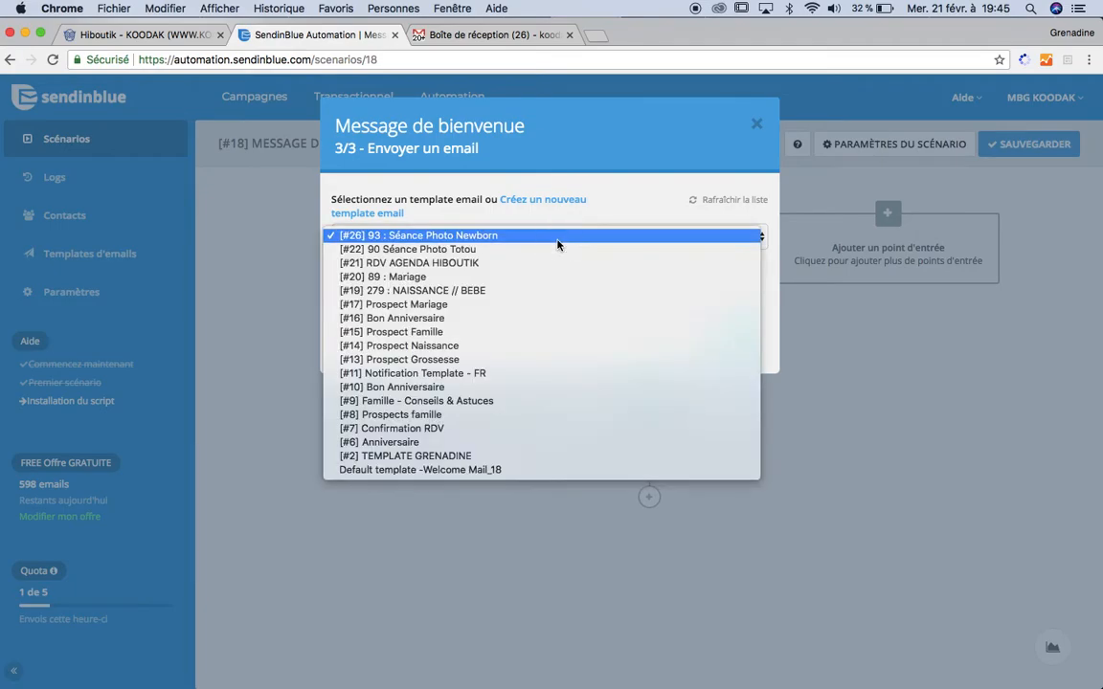
left_click(482, 240)
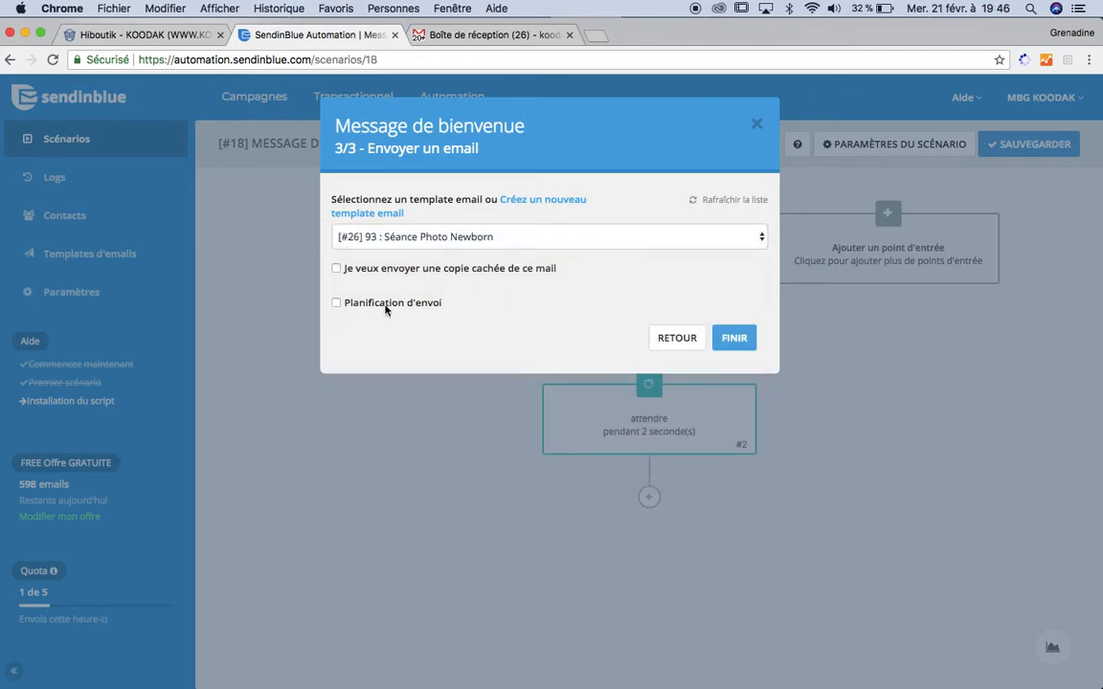
left_click(336, 303)
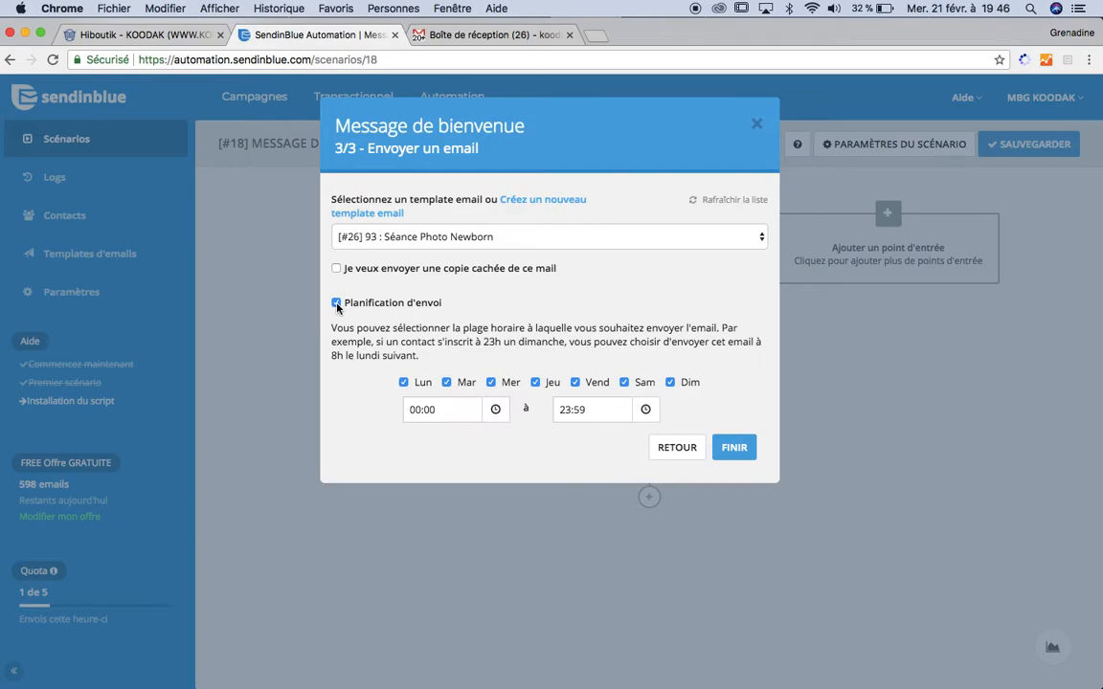
left_click(404, 383)
left_click(670, 383)
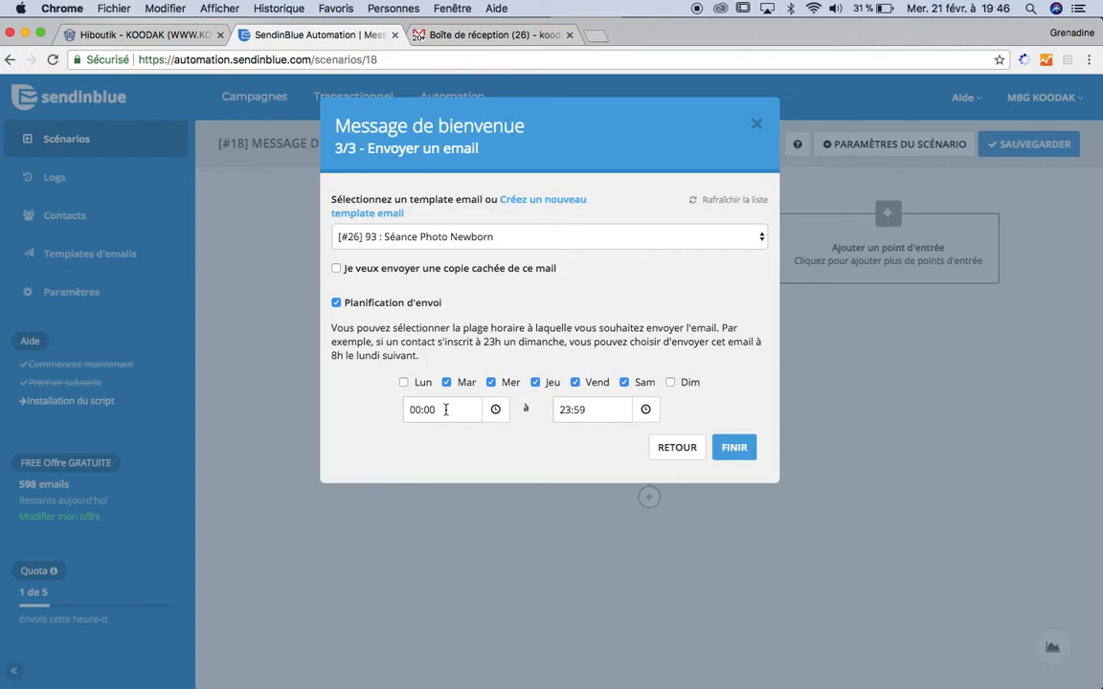
left_click(735, 446)
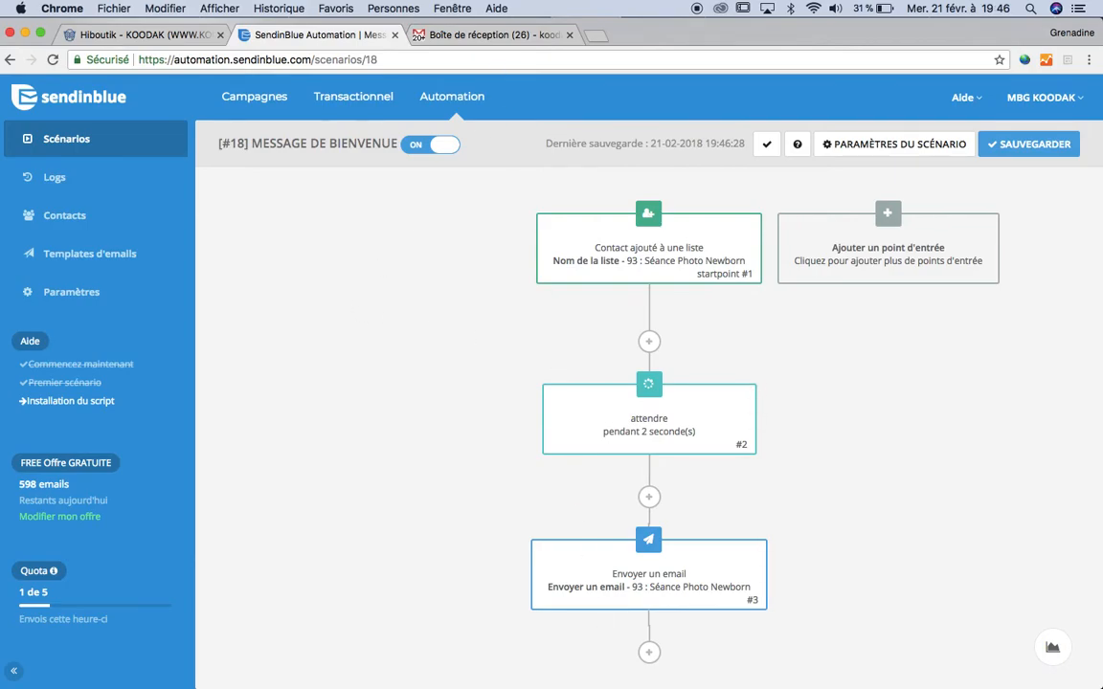
- Switch to Firefox and reopen the Mon compte page at the empty row of its Hiboutik–SendinBlue links
mouse_move(571, 670)
left_click(783, 644)
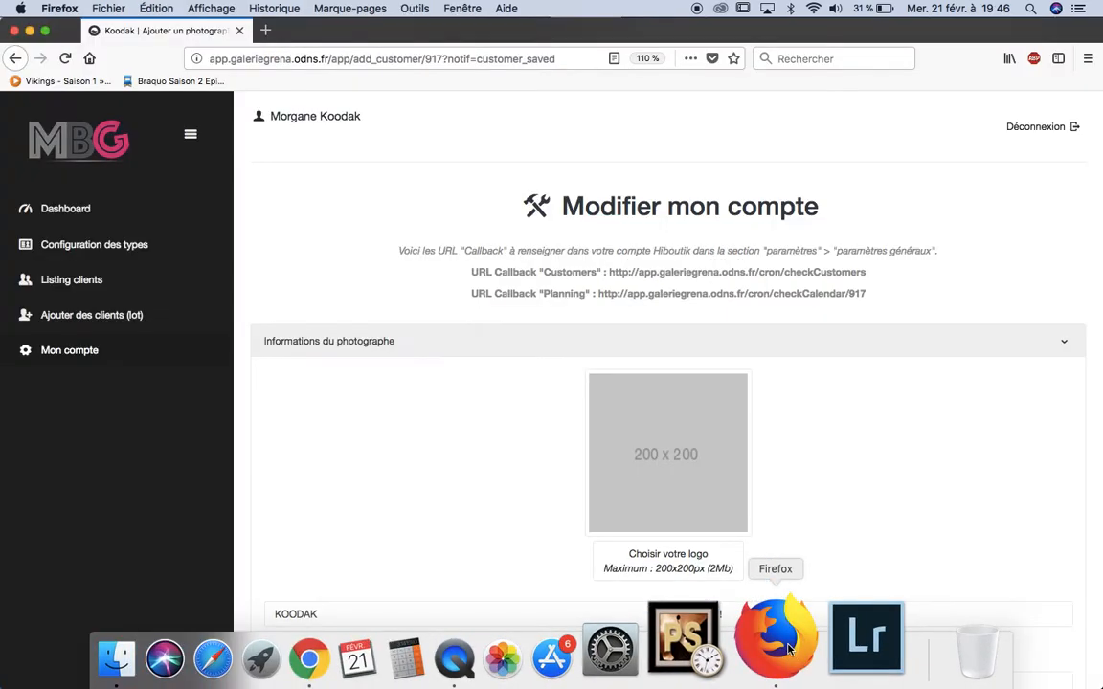
left_click(61, 352)
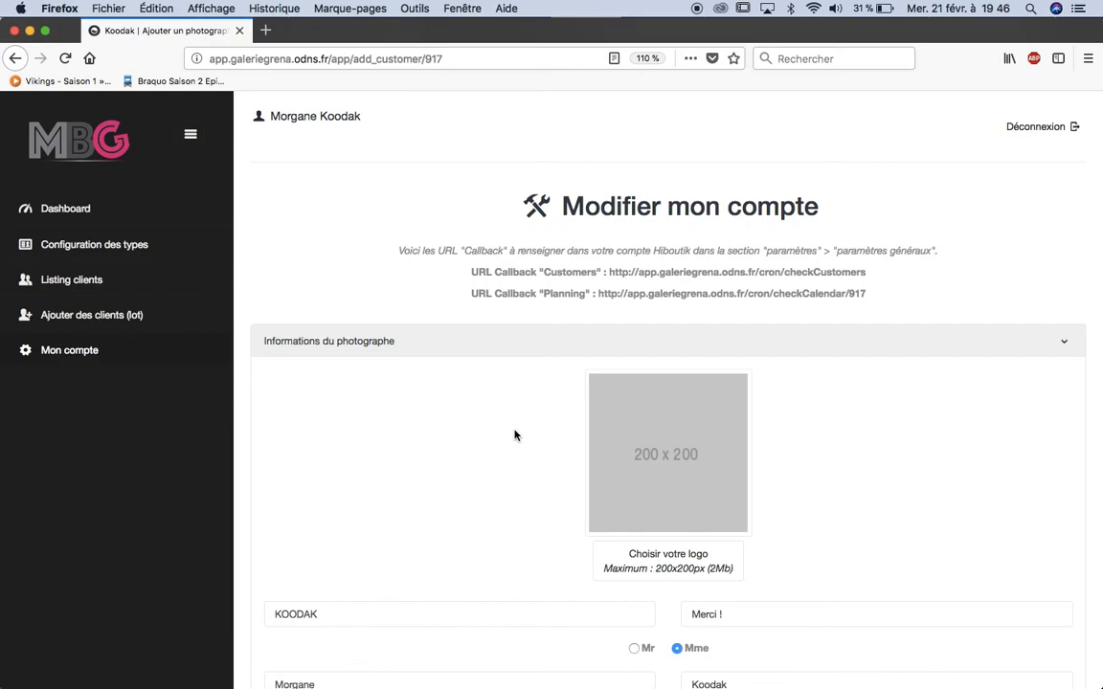
scroll(514, 436, "down", 20)
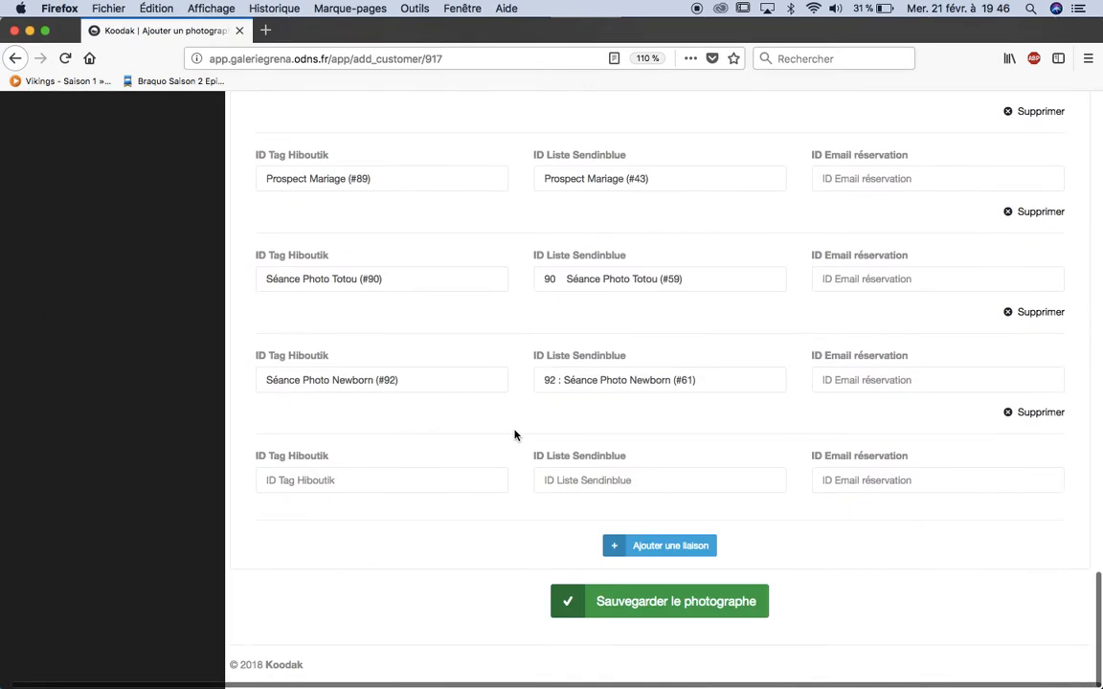
scroll(453, 453, "up", 2)
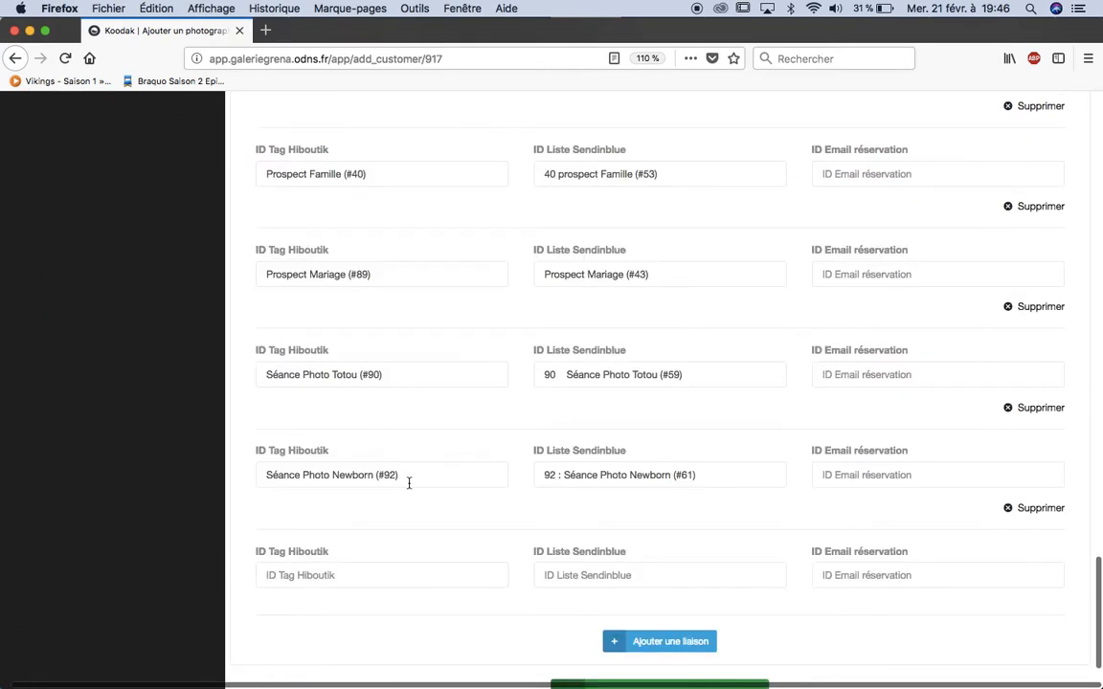
- Set the Hiboutik tag of the empty link row to Séance Photo Newborn (#93)
left_click(367, 581)
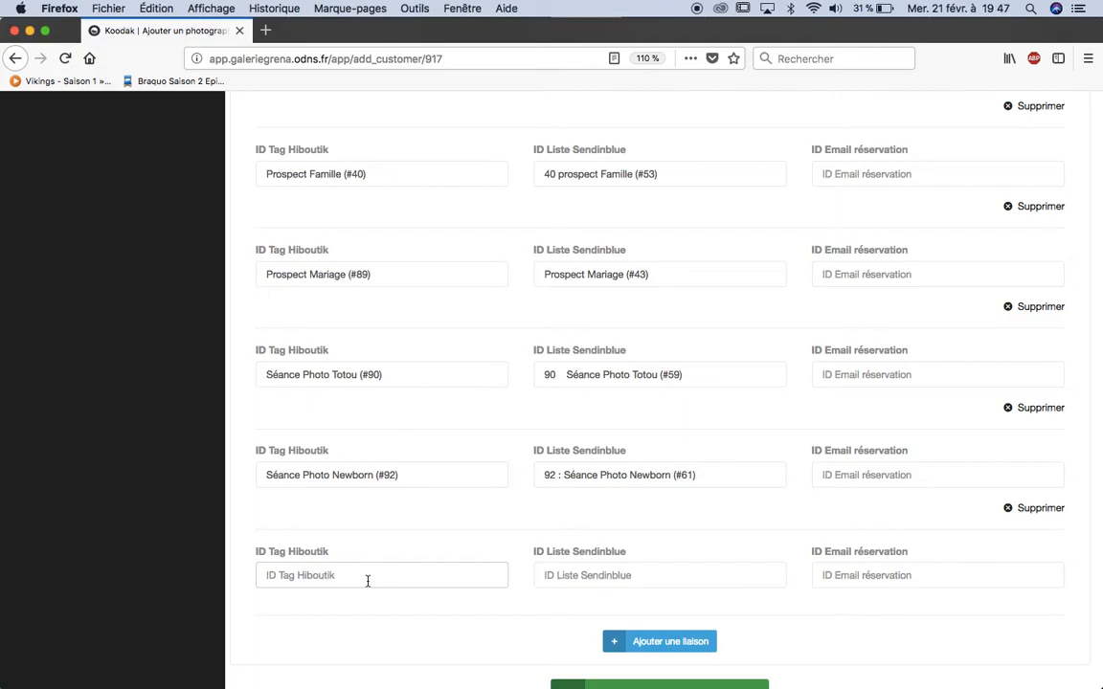
type("new")
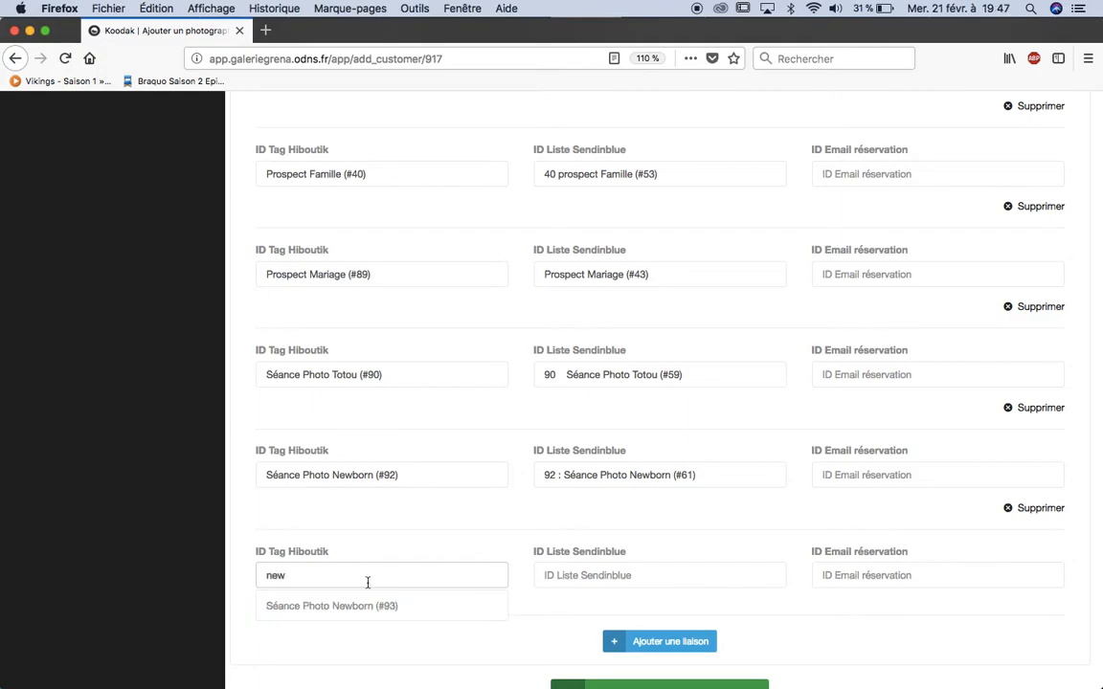
left_click(361, 606)
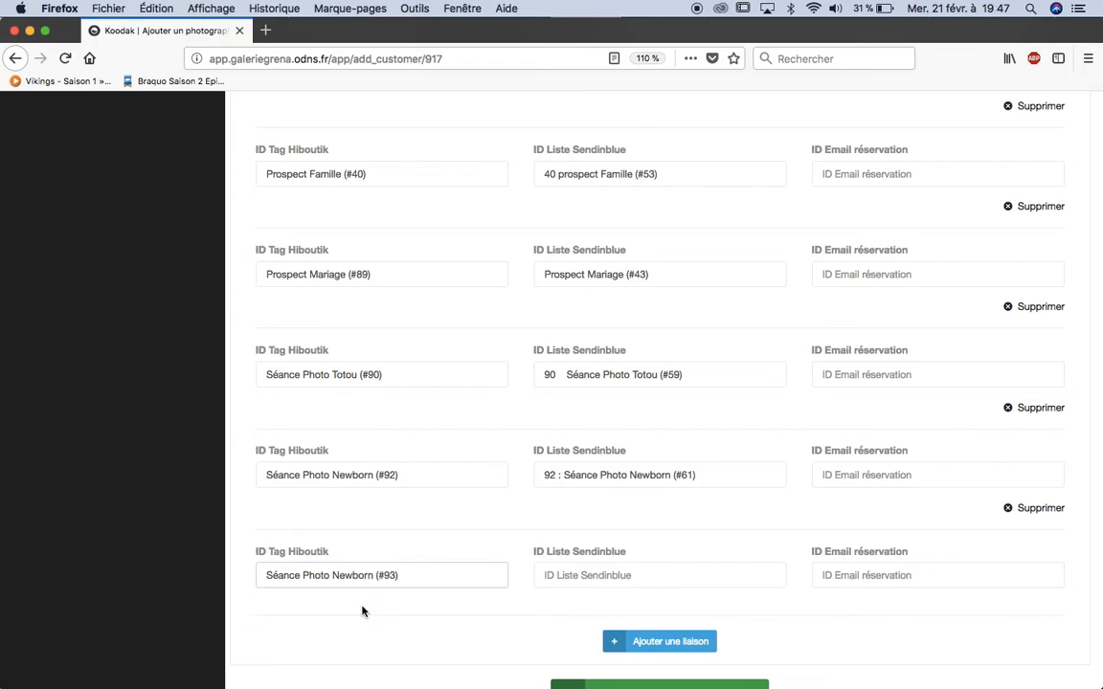
key("Down")
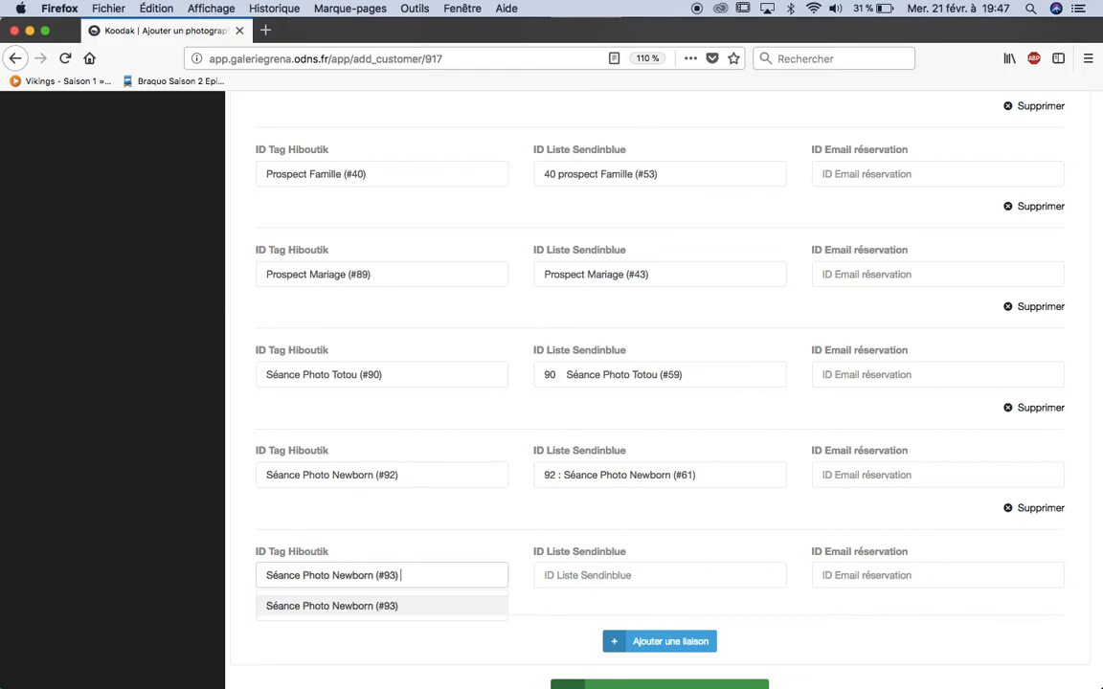
- Set the SendinBlue list of the #93 tag row to 93 : Séance Photo Newborn (#62) and add another blank link row
left_click(573, 574)
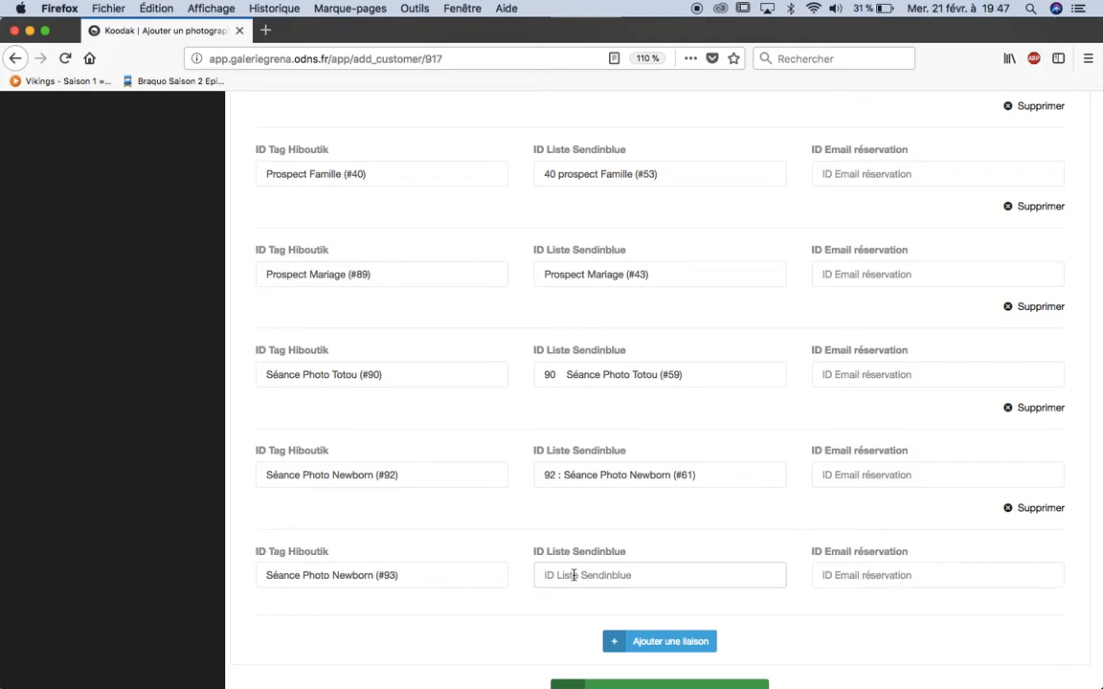
type("sé")
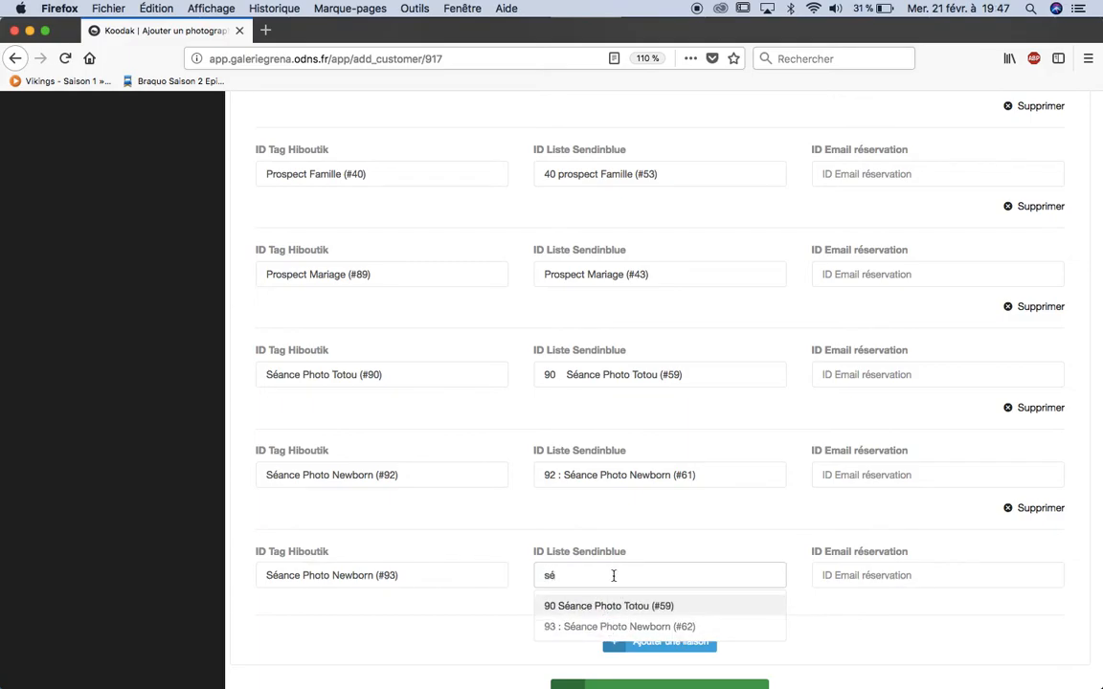
left_click(583, 627)
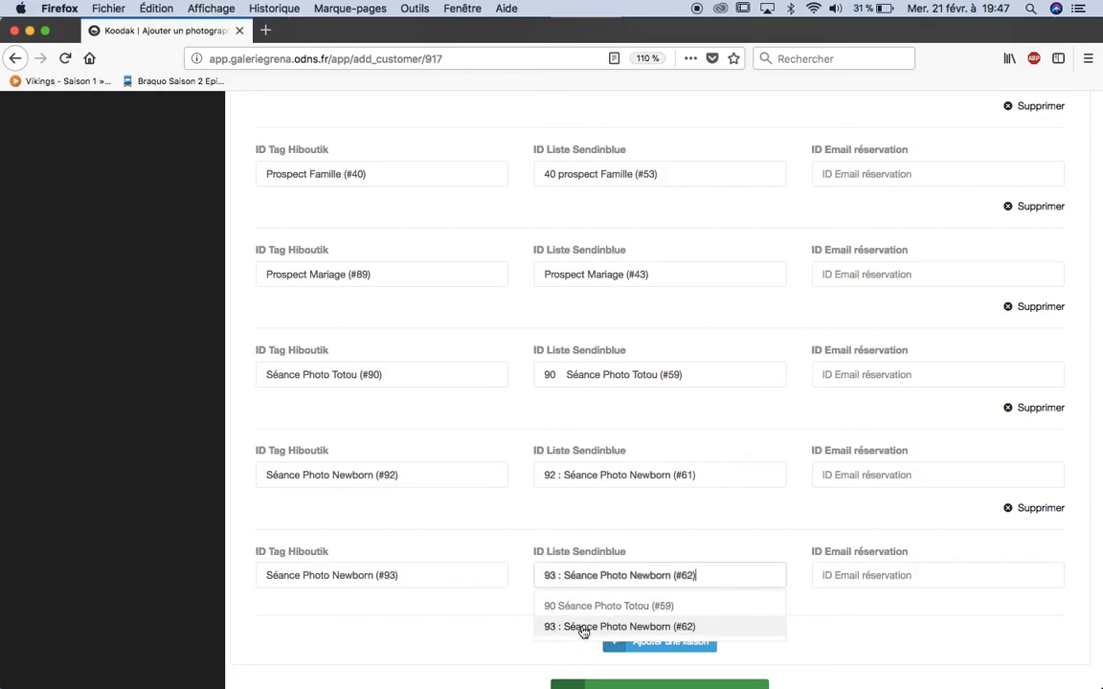
left_click(655, 650)
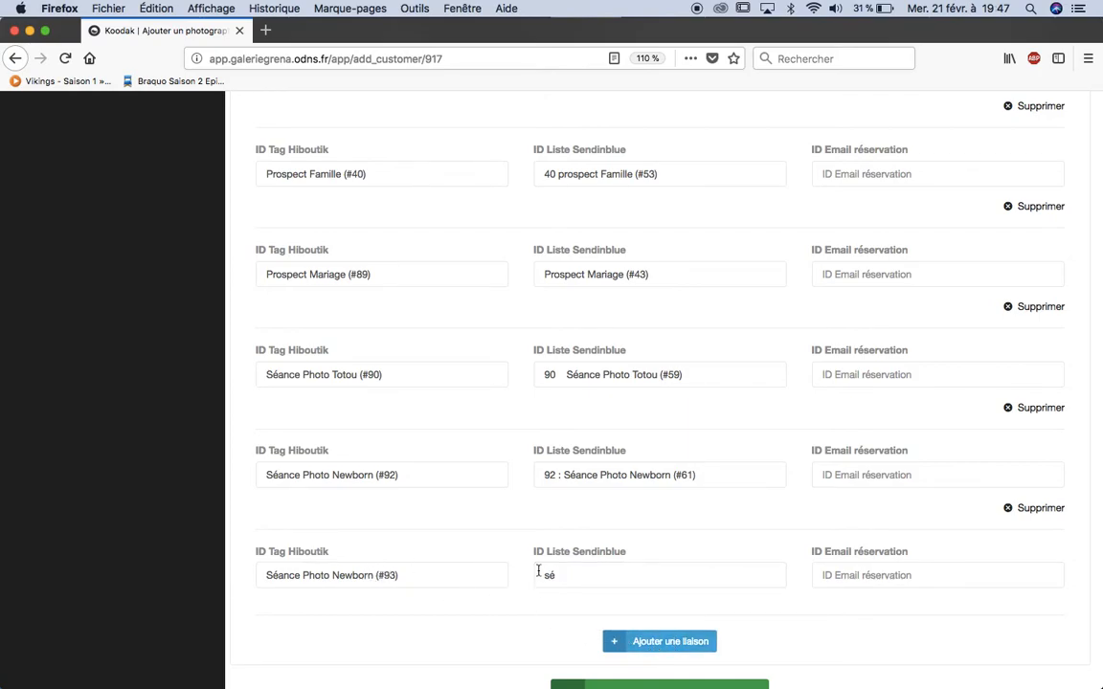
left_click_drag(570, 574, 487, 574)
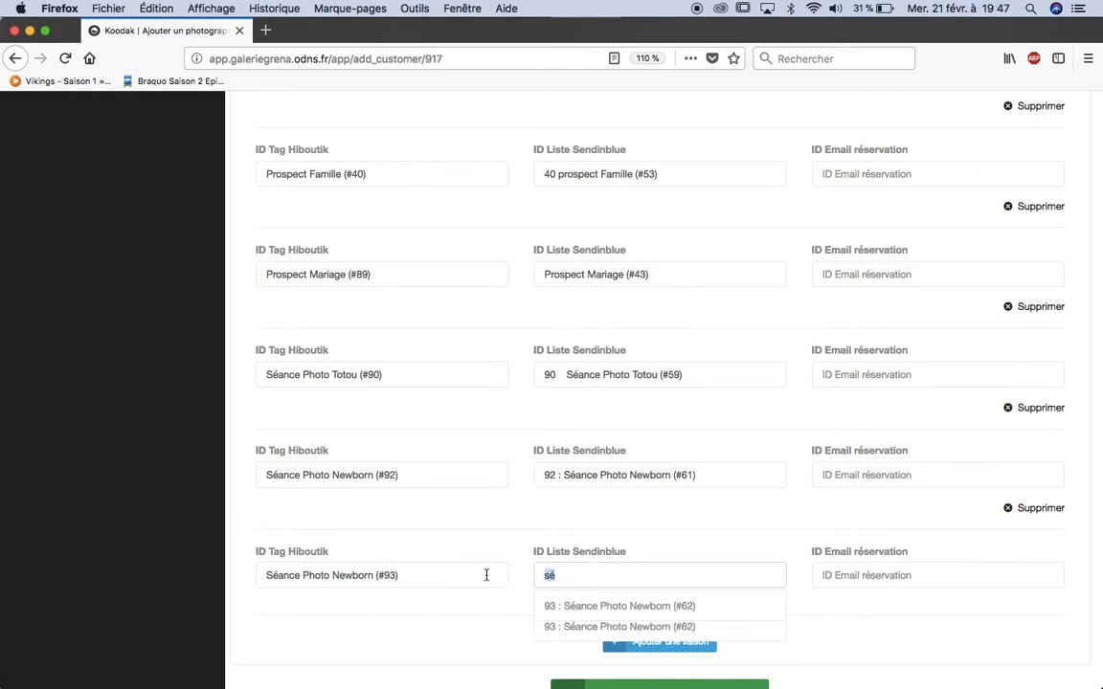
type("new")
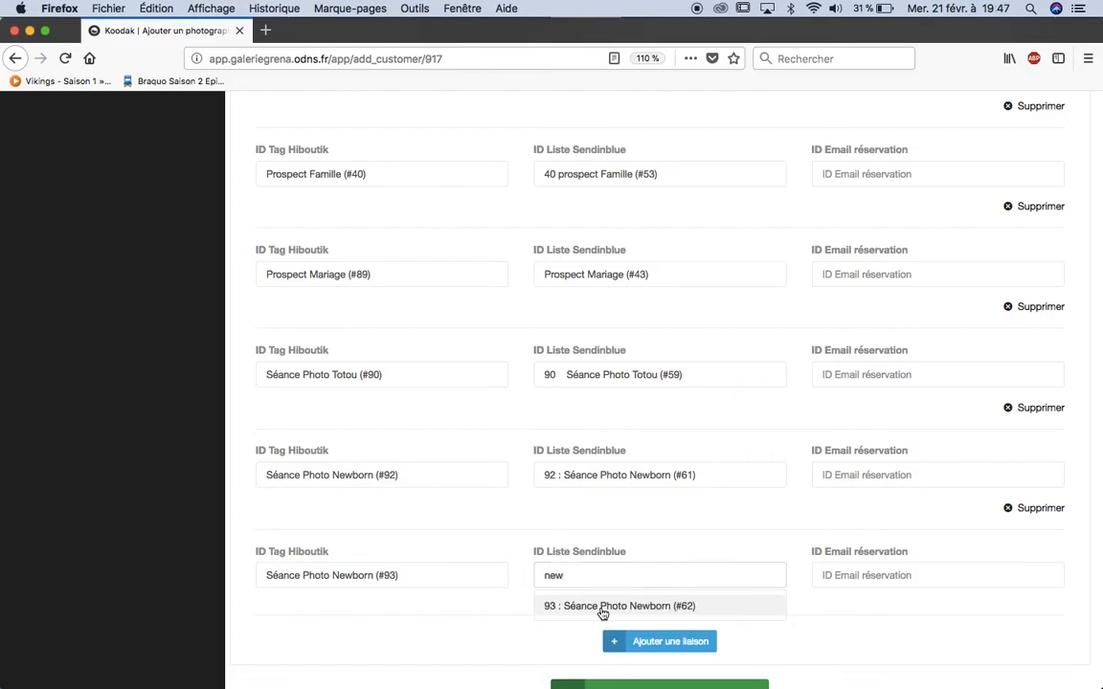
left_click(603, 609)
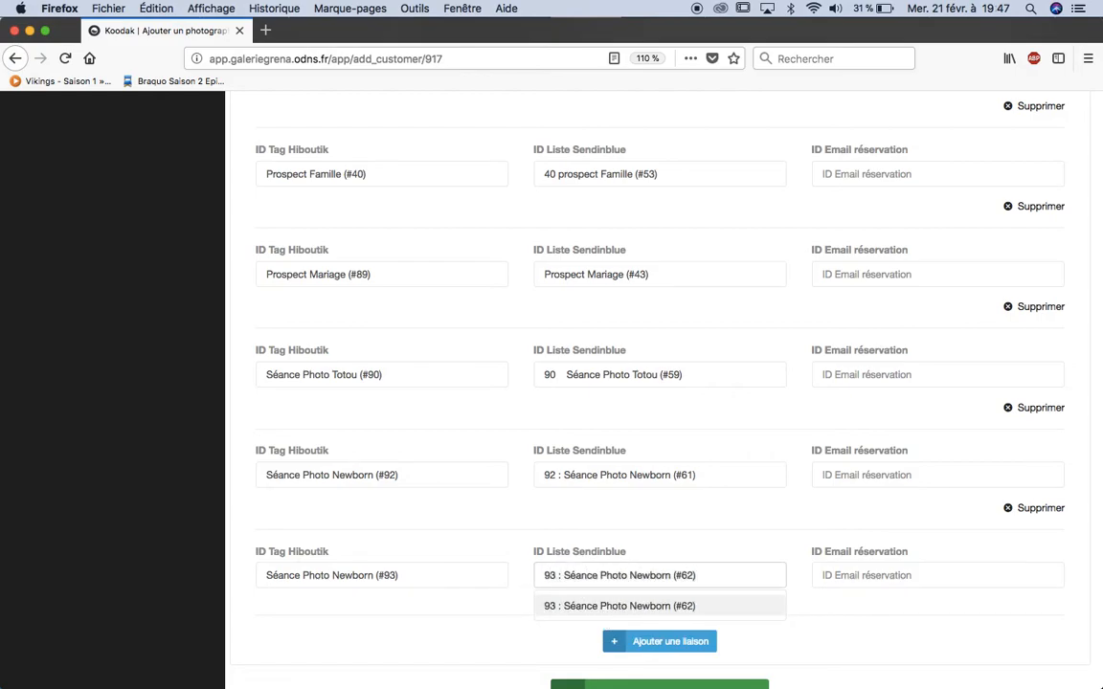
left_click(670, 644)
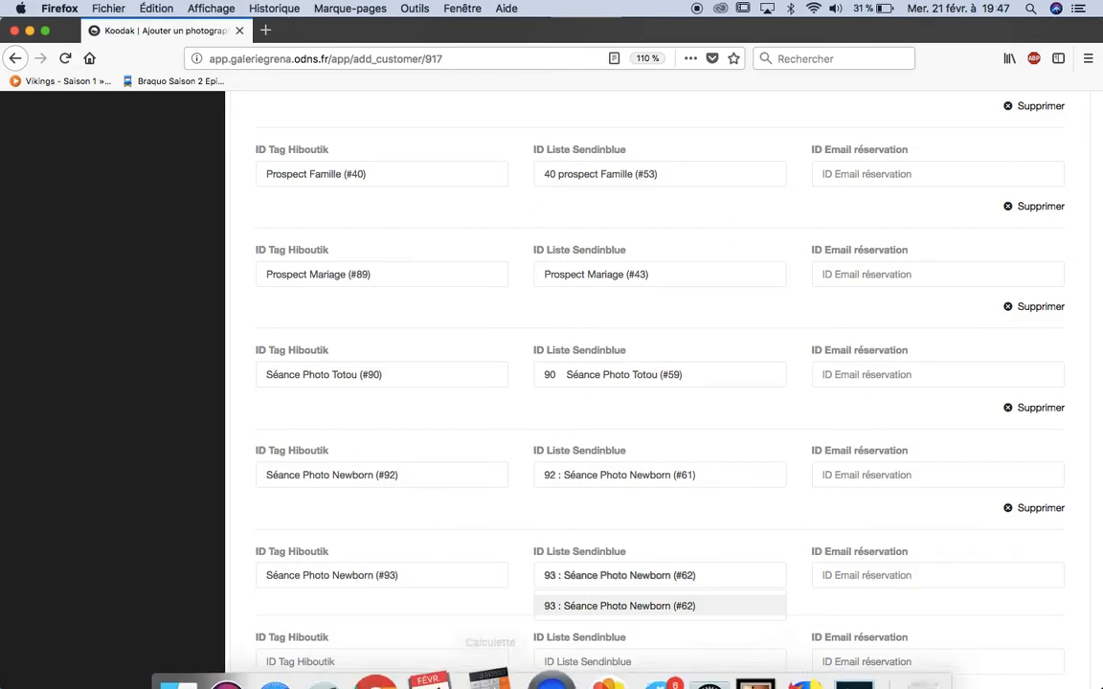
- Switch to Chrome, review the client record and its tags in Hiboutik, and return to the SendinBlue scenario
left_click(396, 644)
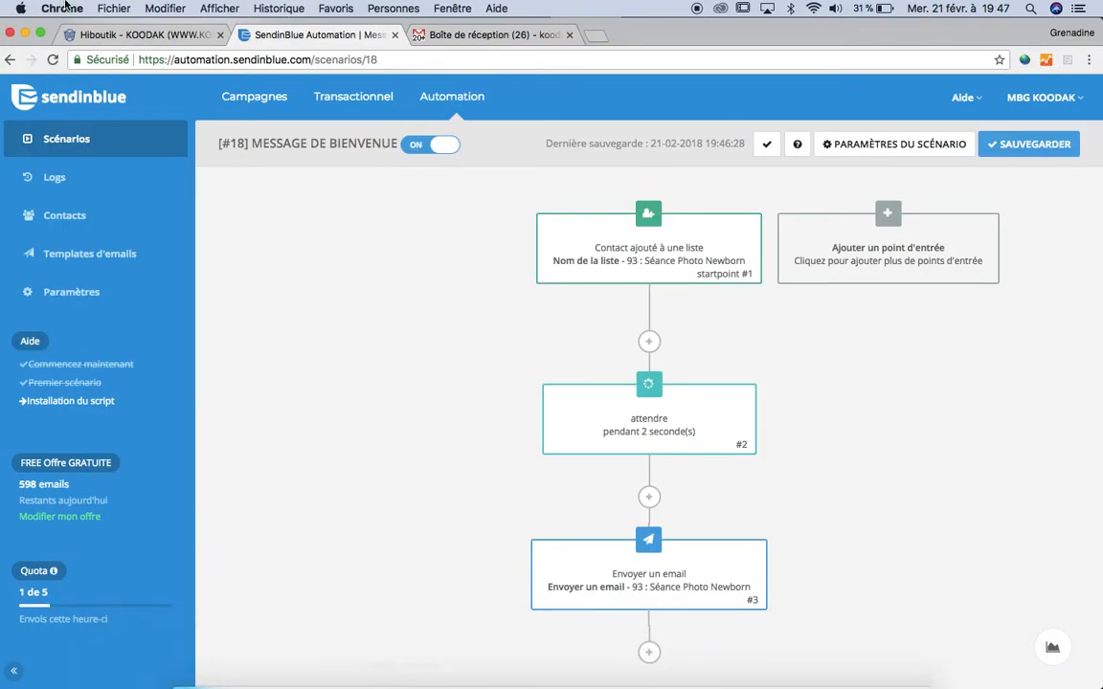
left_click(120, 35)
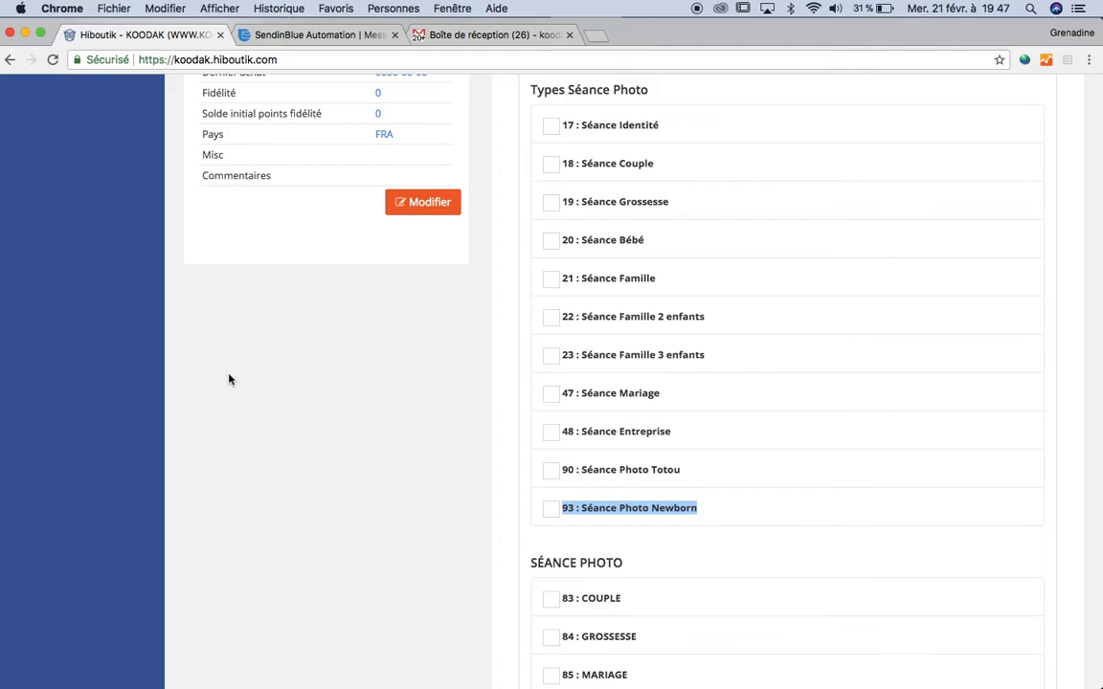
scroll(229, 380, "up", 10)
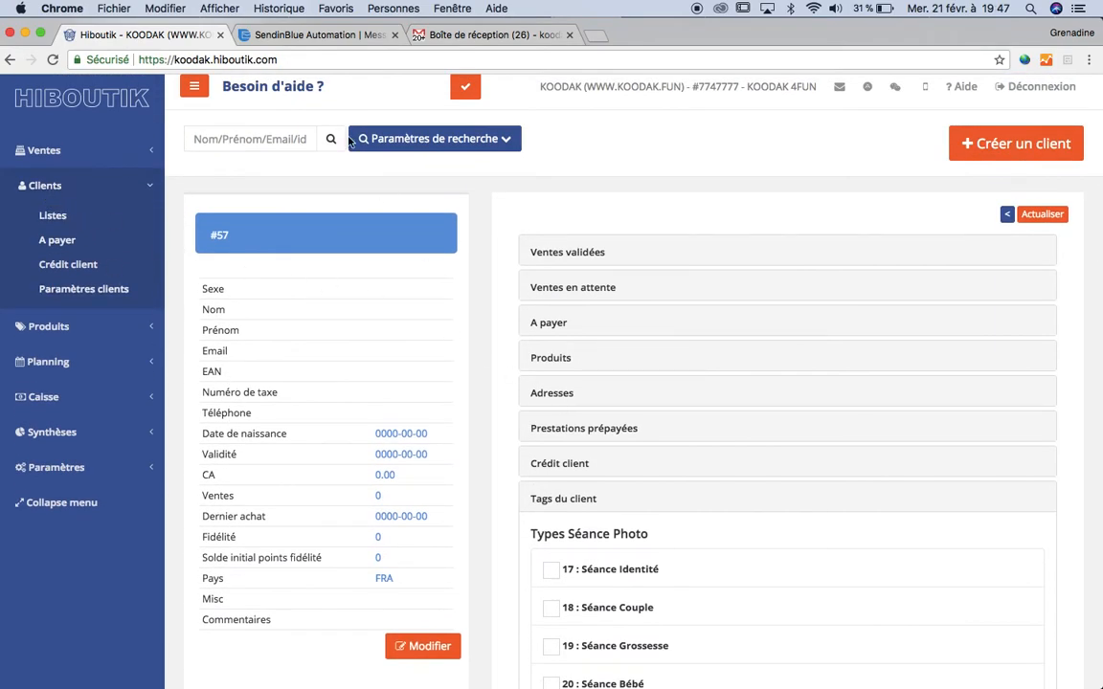
left_click(322, 36)
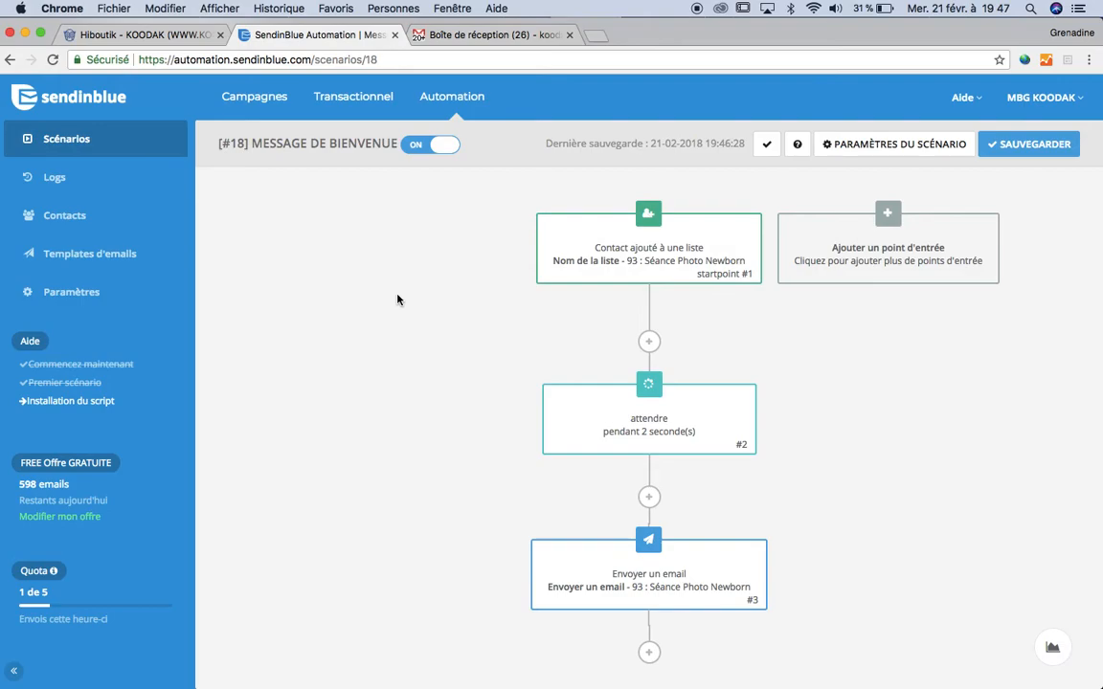
- Find the existing client with reference #3 in Hiboutik by first name and open the client record
left_click(167, 37)
left_click(230, 138)
type("mor")
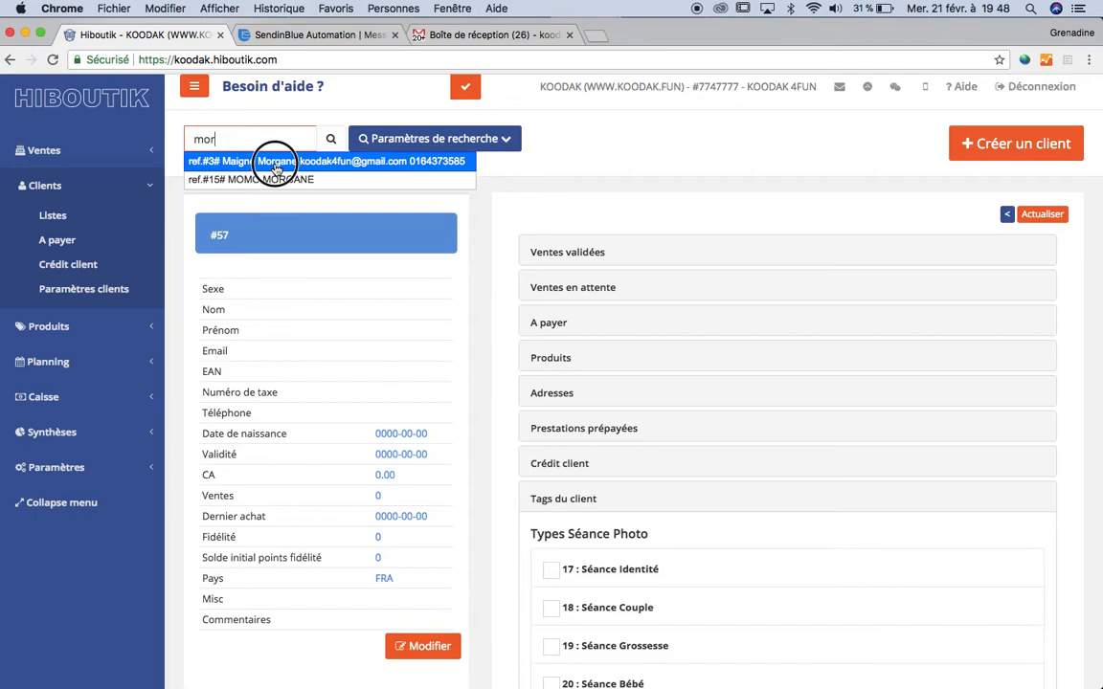
left_click(272, 160)
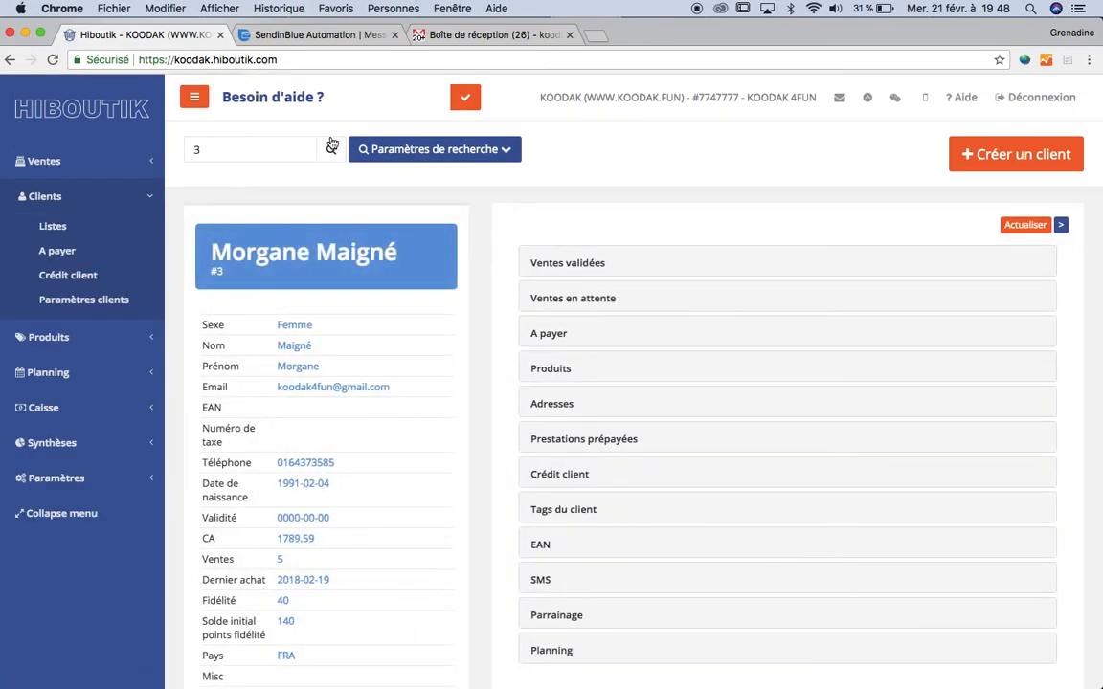
- Add the 93 : Séance Photo Newborn tag to the client and save the client's tags
scroll(382, 350, "down", 3)
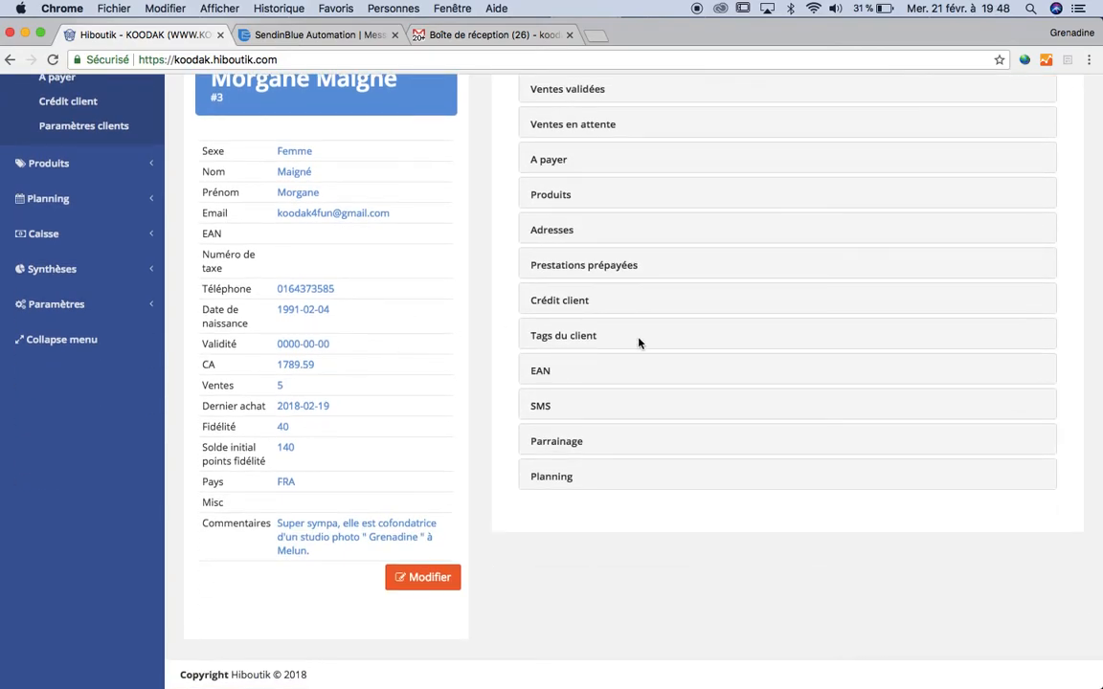
left_click(581, 339)
scroll(582, 347, "down", 10)
scroll(581, 409, "up", 5)
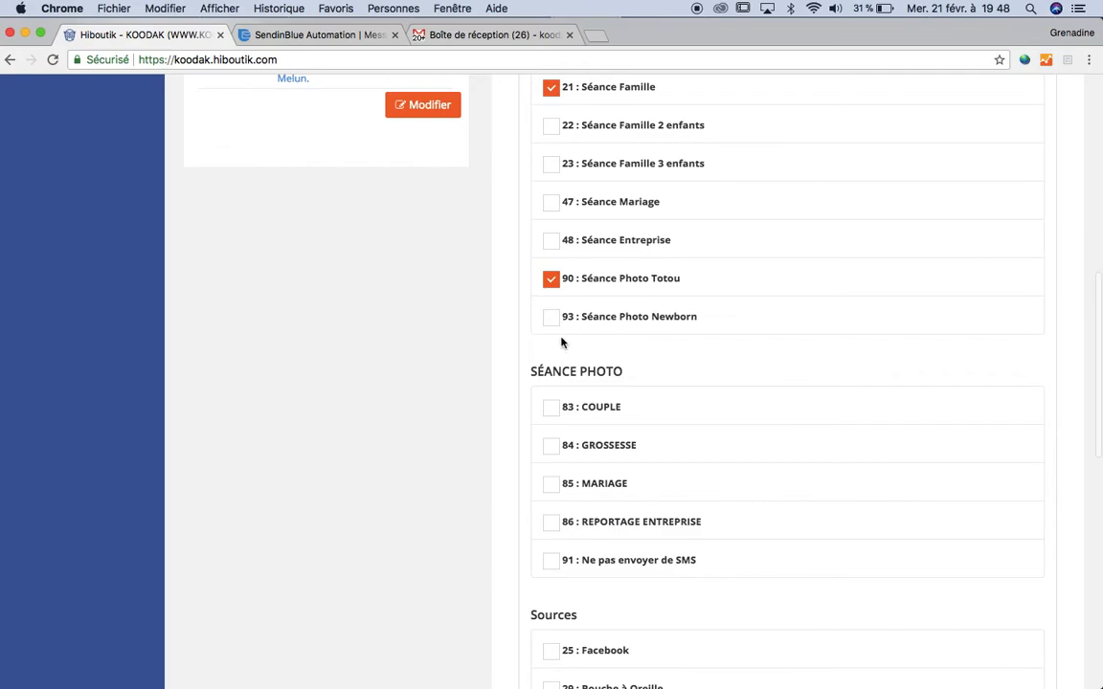
left_click(551, 319)
scroll(554, 340, "down", 9)
left_click(1013, 444)
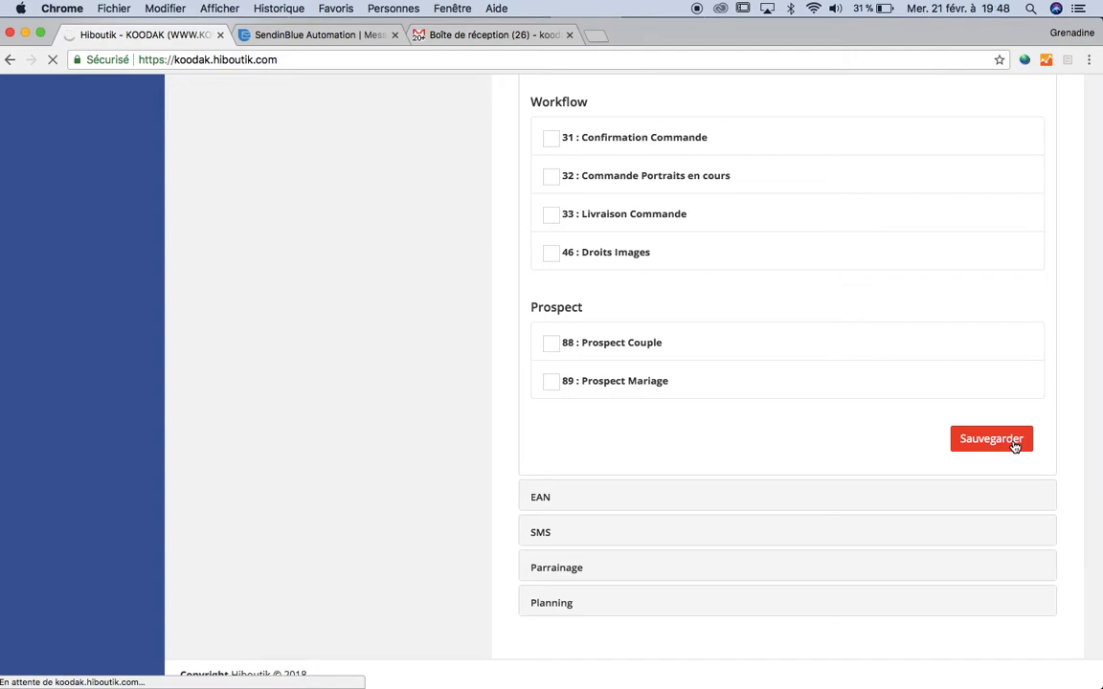
- Open the HIBOUTIK KOODAK folder of SendinBlue lists and refresh it to check the contacts in 93 : Séance Photo Newborn
left_click(335, 37)
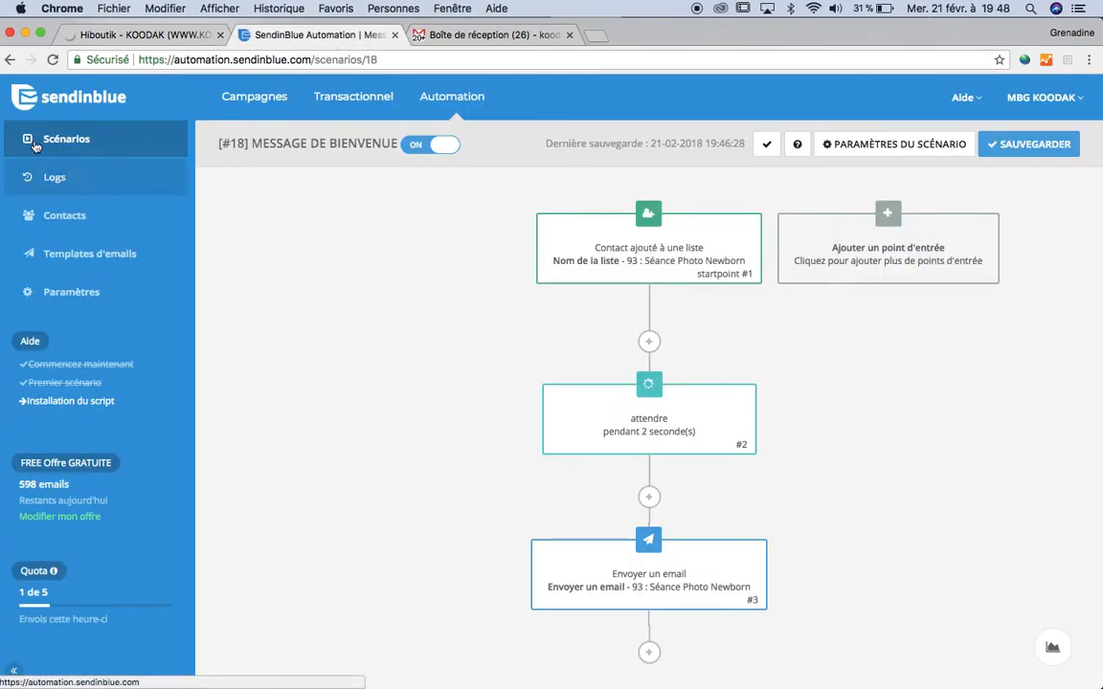
left_click(63, 98)
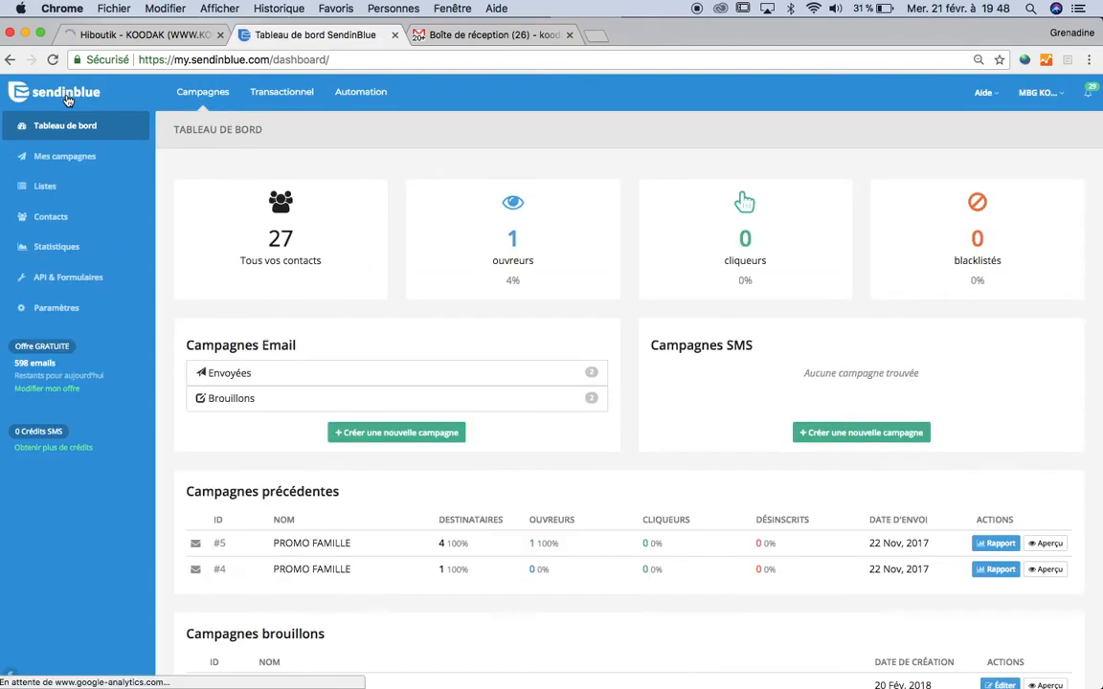
left_click(44, 189)
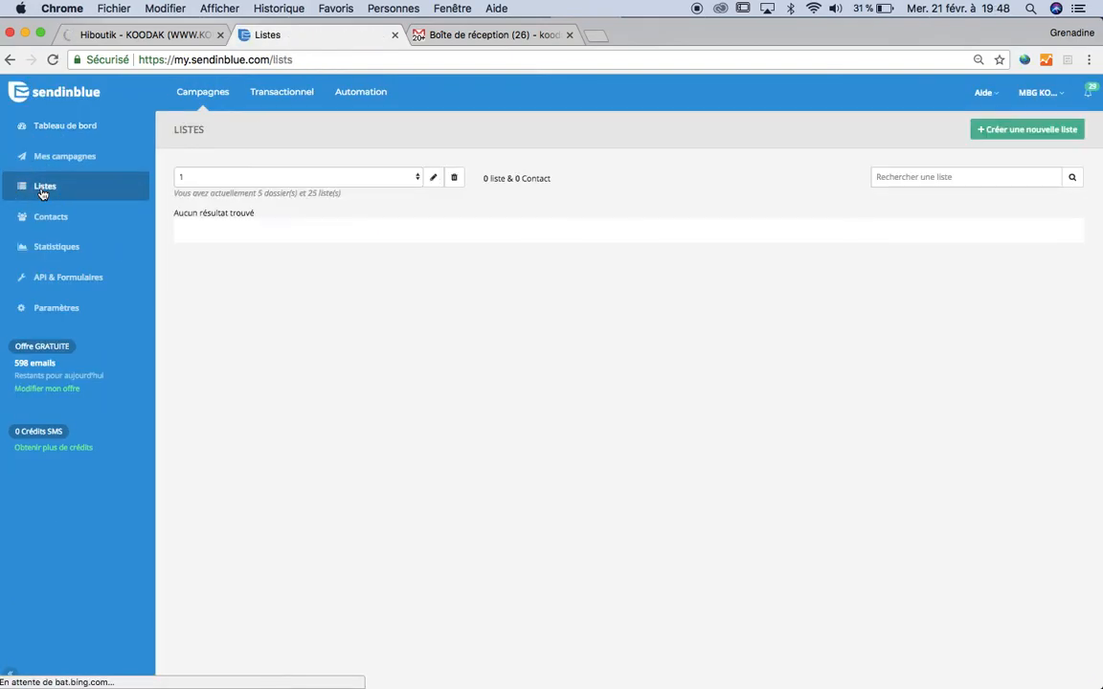
left_click(293, 178)
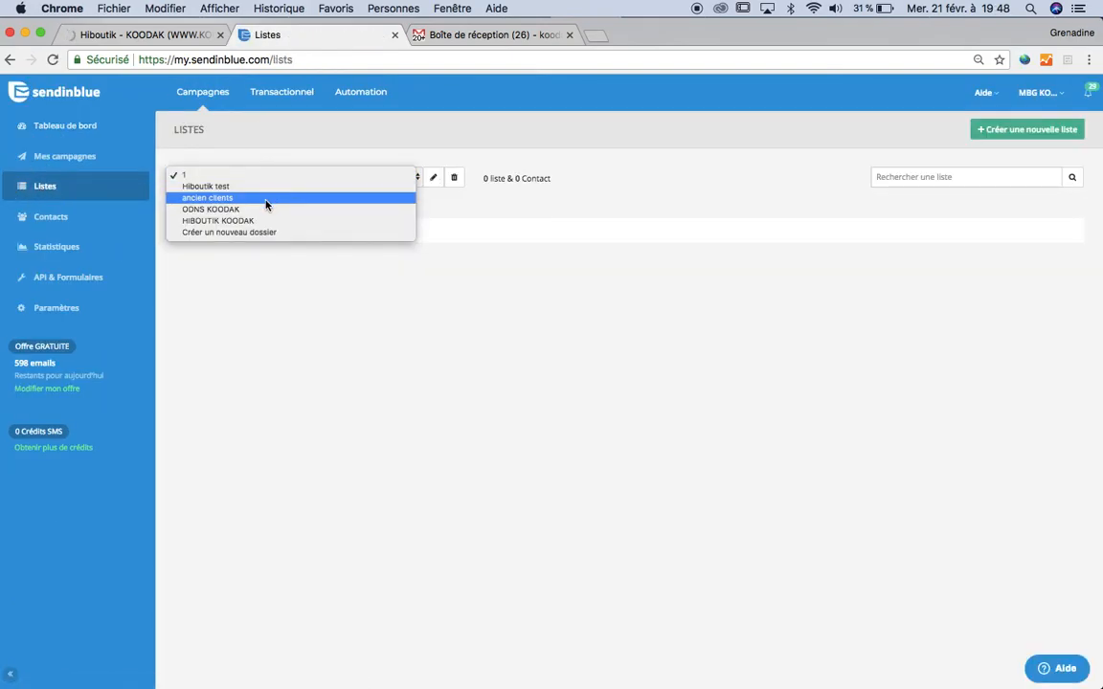
left_click(255, 222)
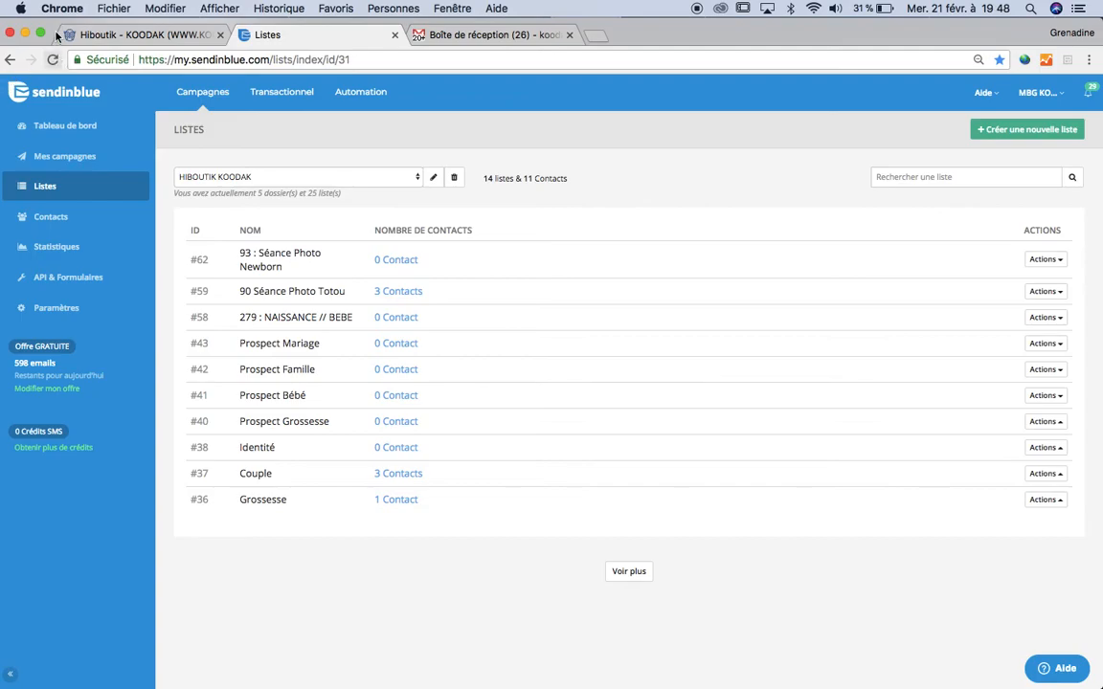
left_click(53, 60)
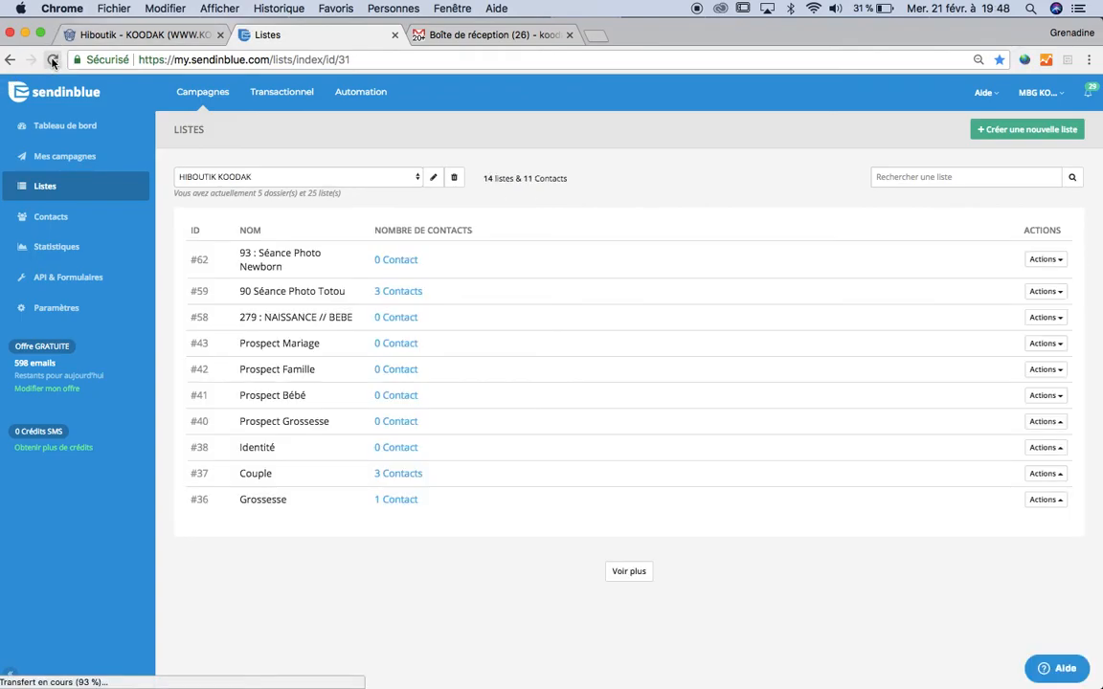
left_click(53, 61)
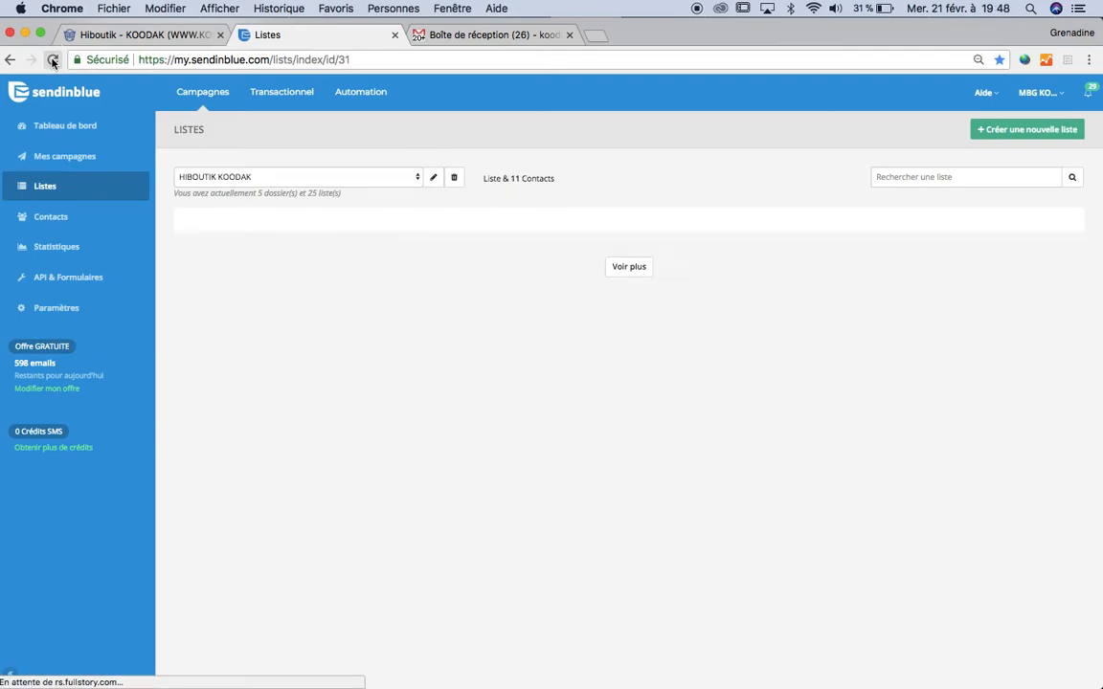
left_click(53, 60)
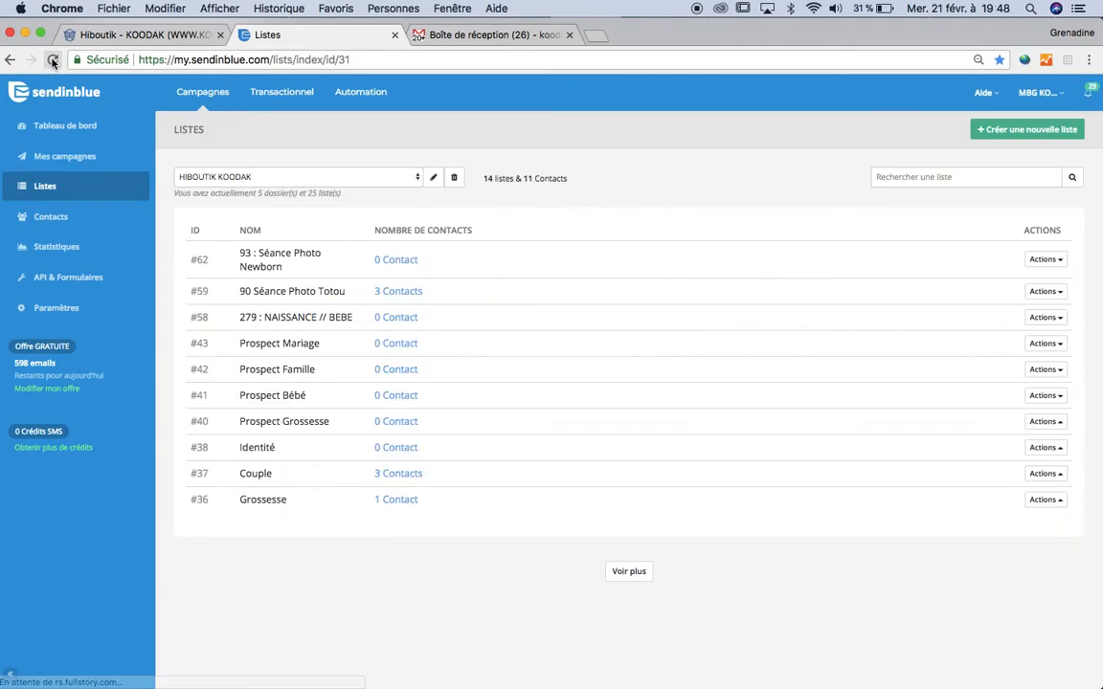
- Return to the client record in Hiboutik and save the client's tags again
left_click(131, 34)
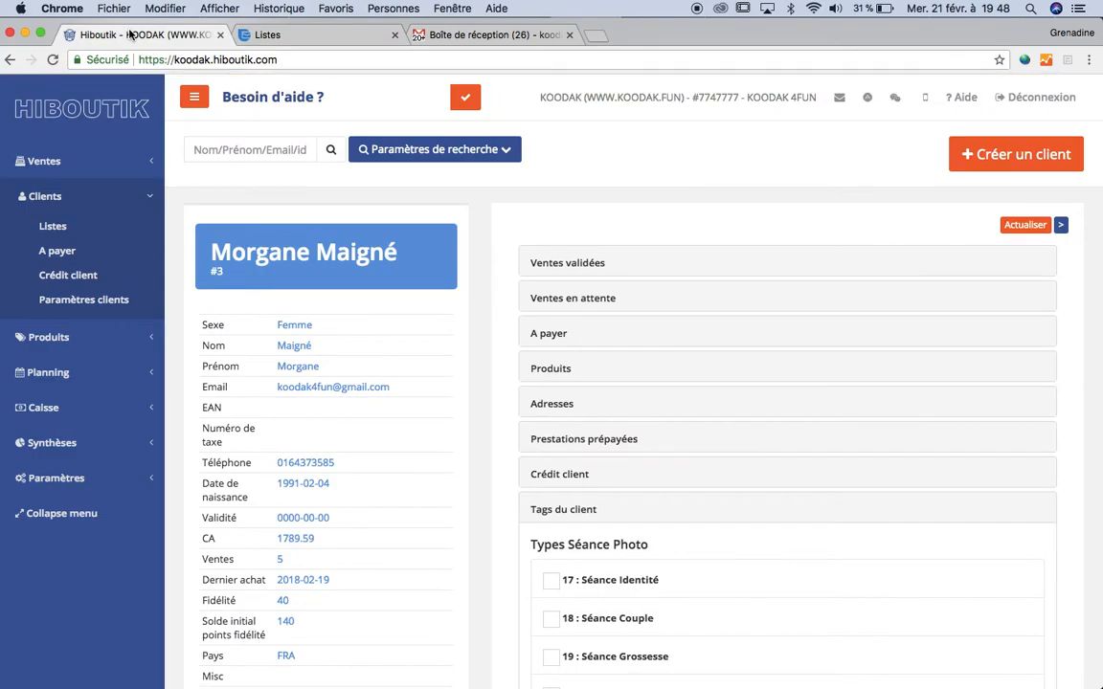
scroll(525, 292, "down", 10)
scroll(525, 292, "down", 15)
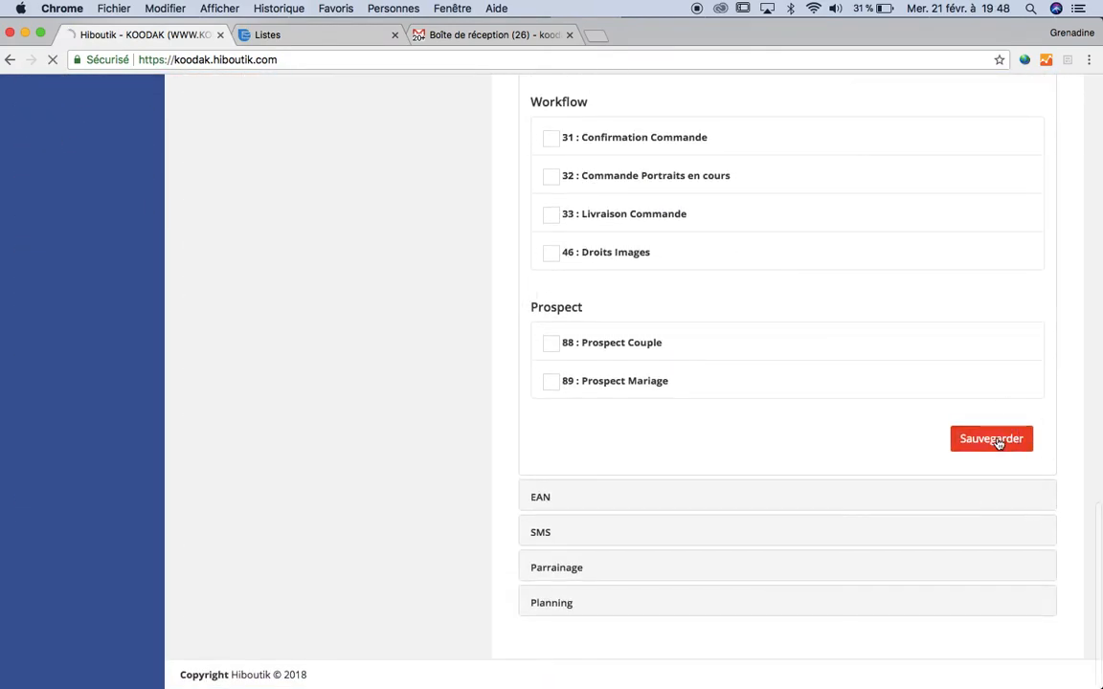
left_click(996, 439)
- Inspect the contacts of the 93 : Séance Photo Newborn list in SendinBlue, then reopen the HIBOUTIK KOODAK lists
left_click(314, 35)
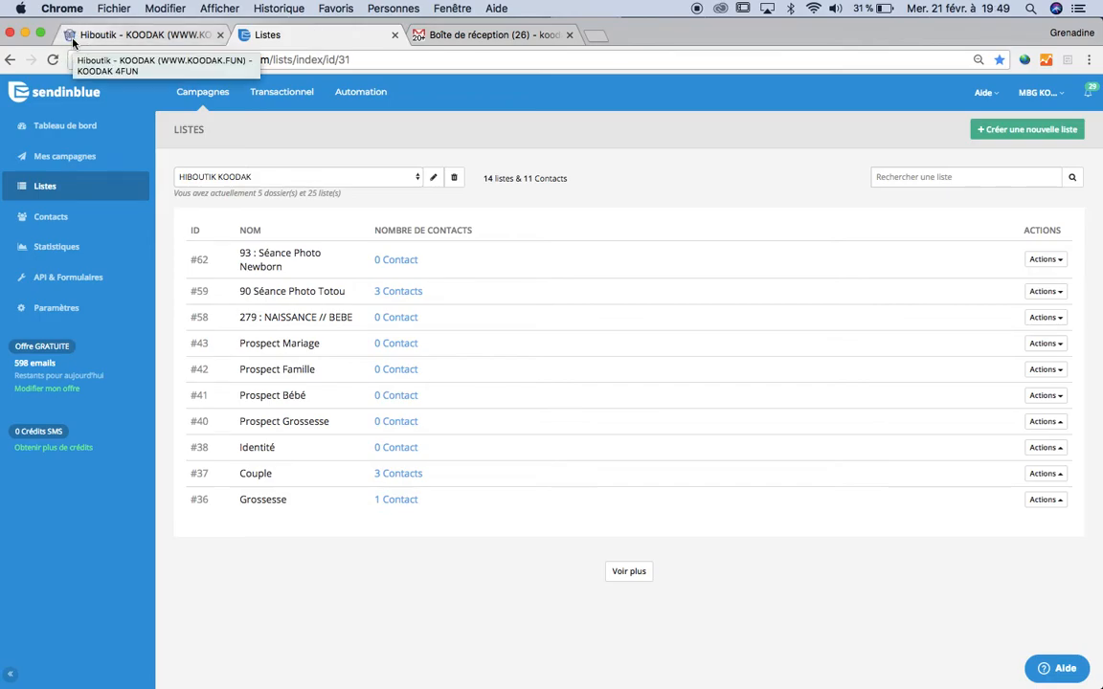
left_click(54, 61)
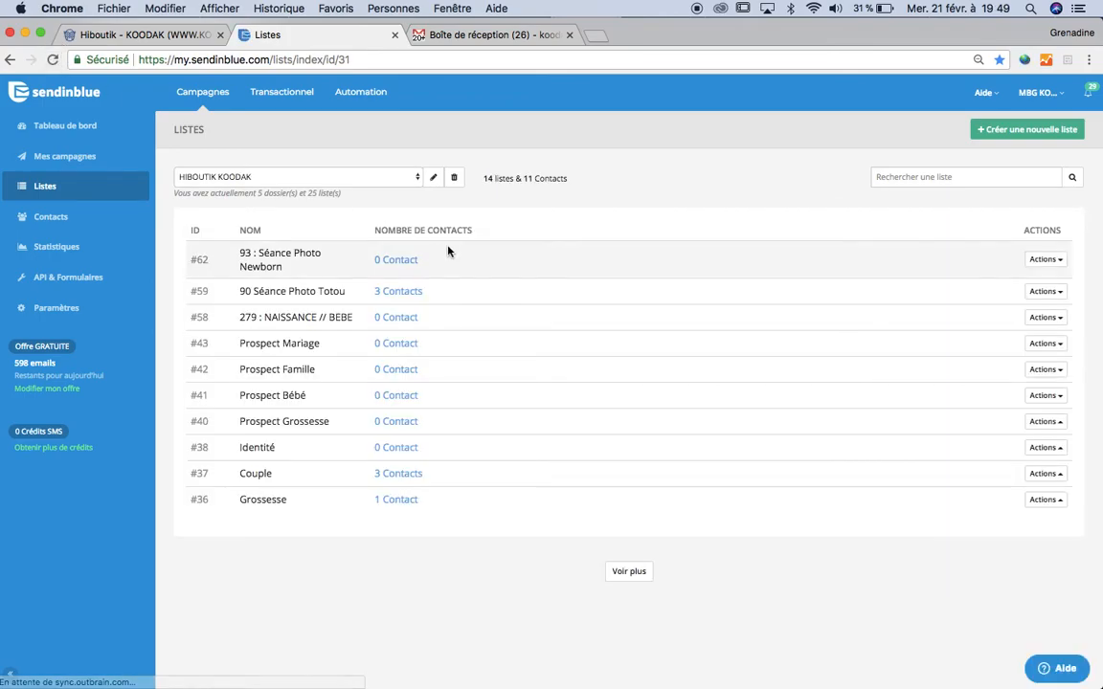
left_click(407, 265)
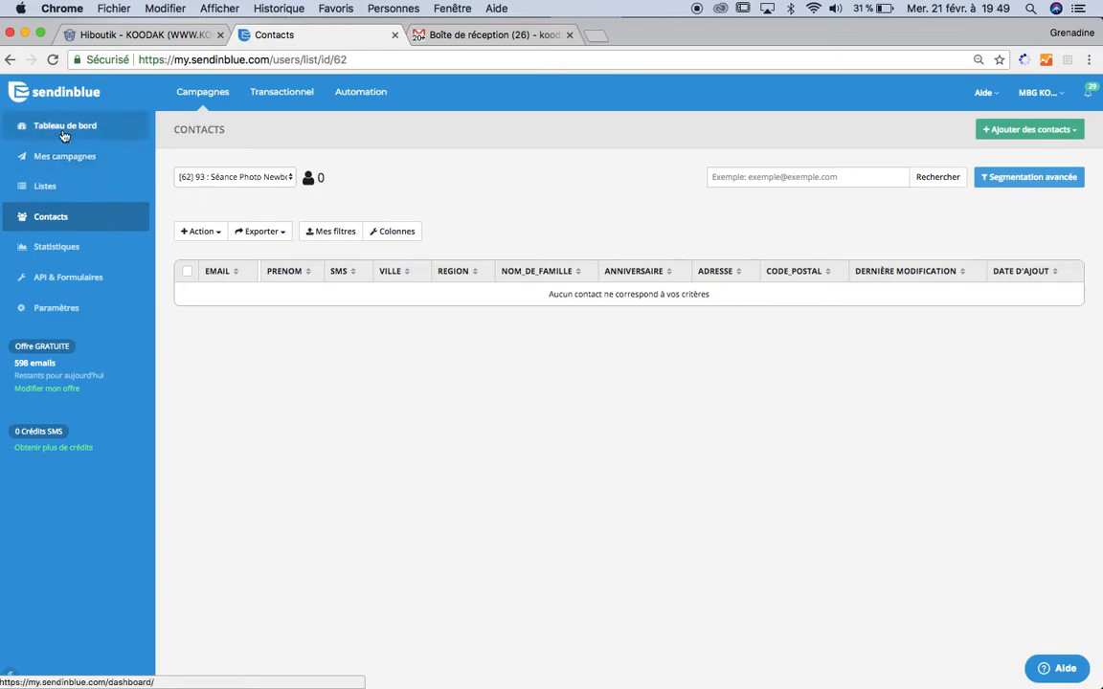
left_click(55, 158)
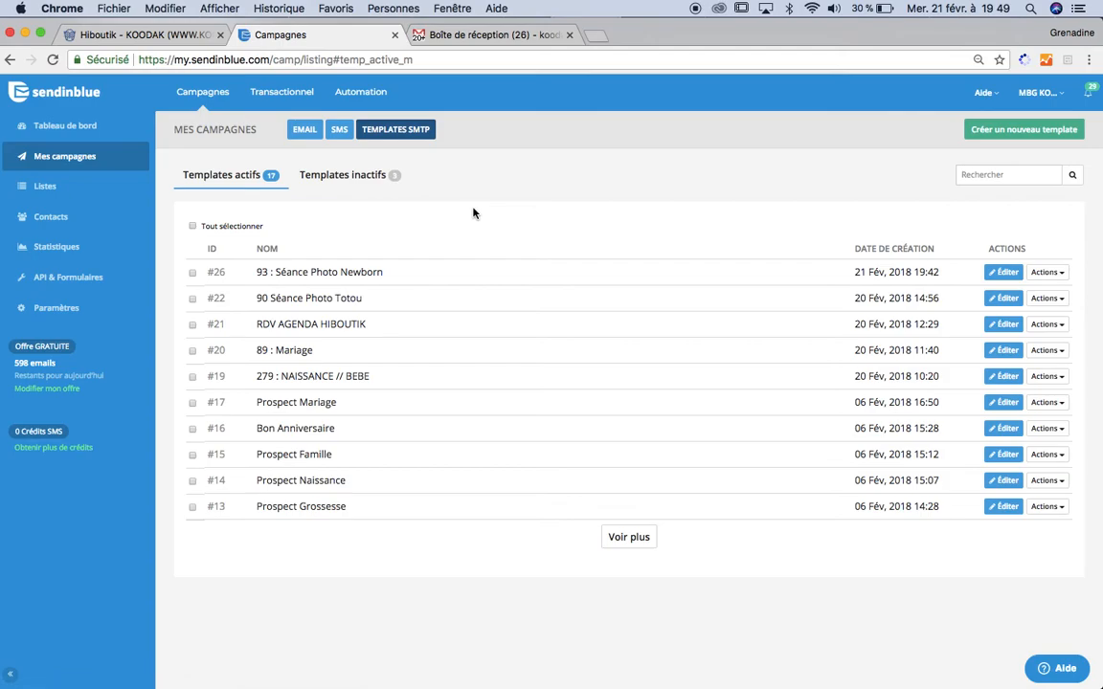
left_click(46, 186)
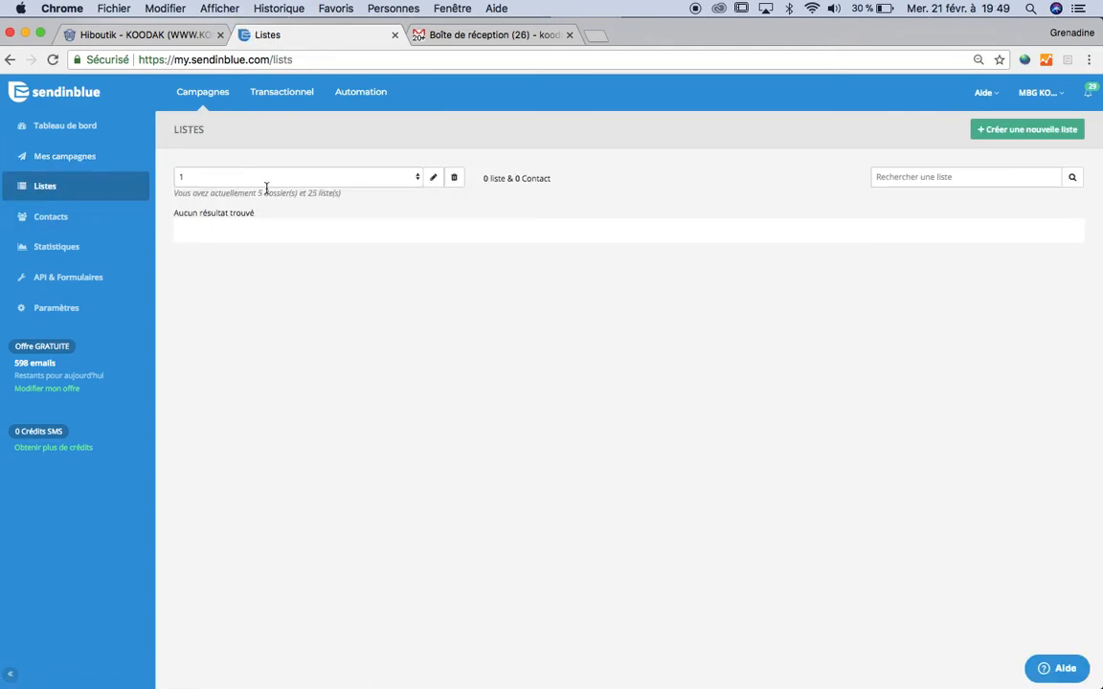
left_click(267, 182)
left_click(249, 220)
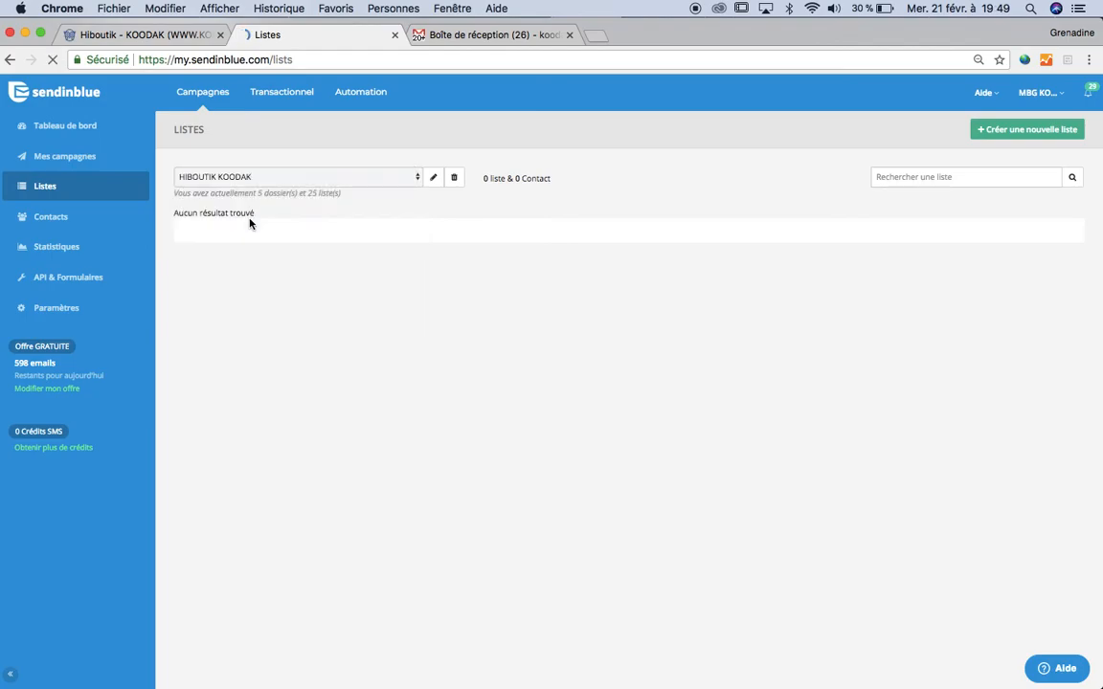
- Switch to Firefox, save the photographer account with its #93 tag link, and review the saved link rows
mouse_move(586, 675)
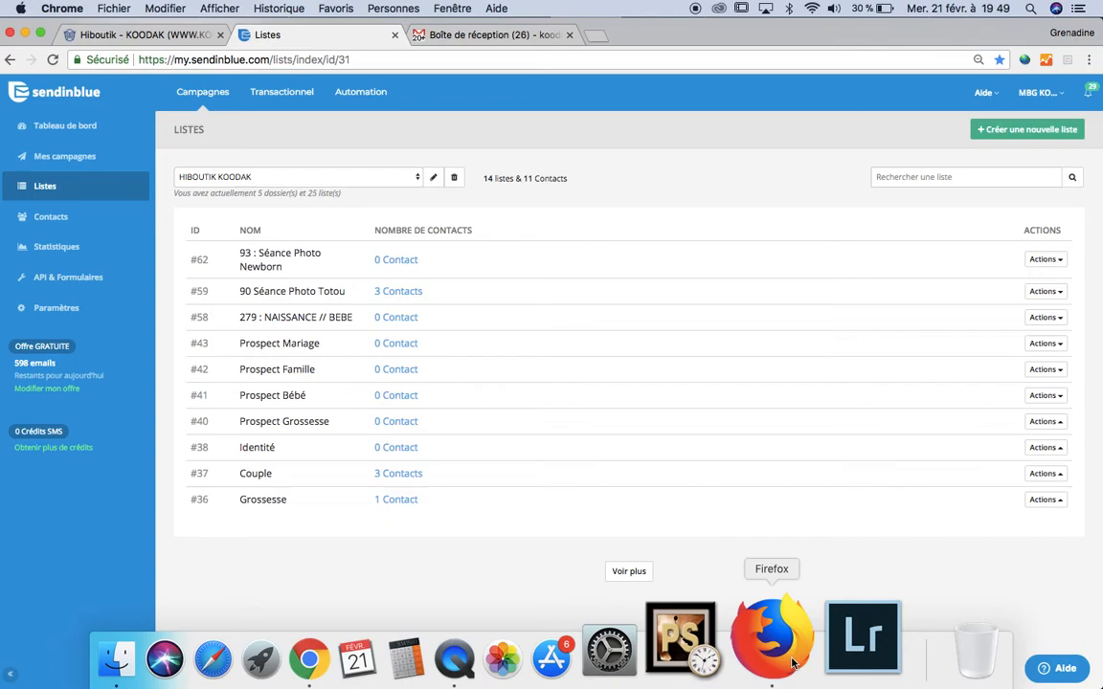
left_click(792, 663)
scroll(578, 439, "down", 5)
left_click(655, 603)
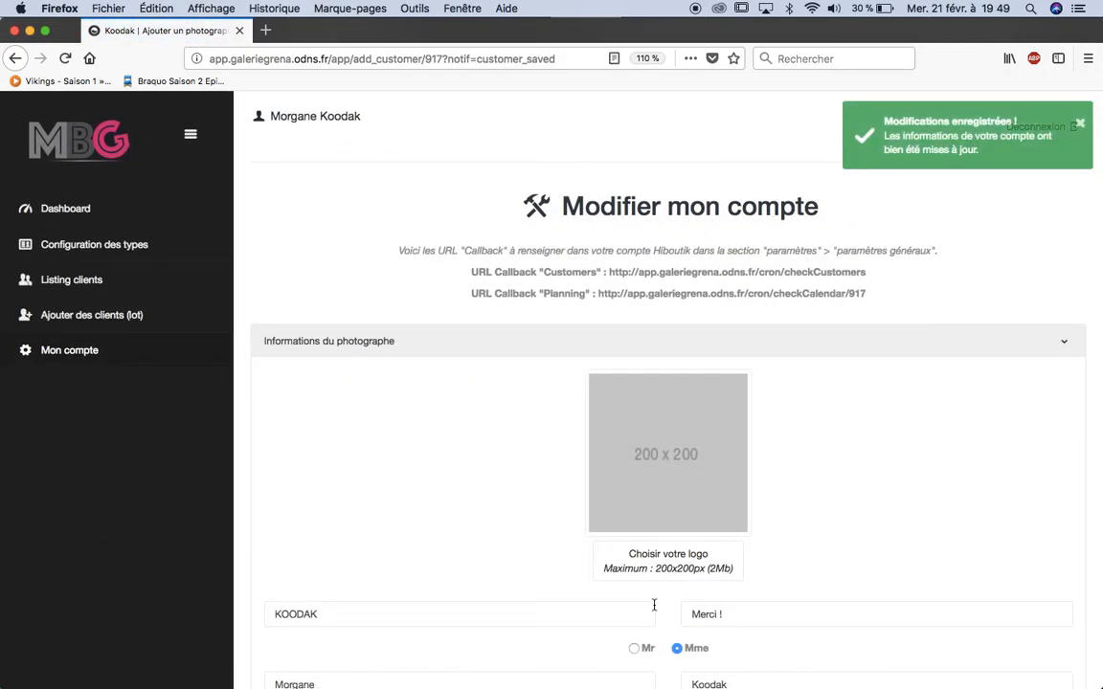
scroll(654, 605, "down", 20)
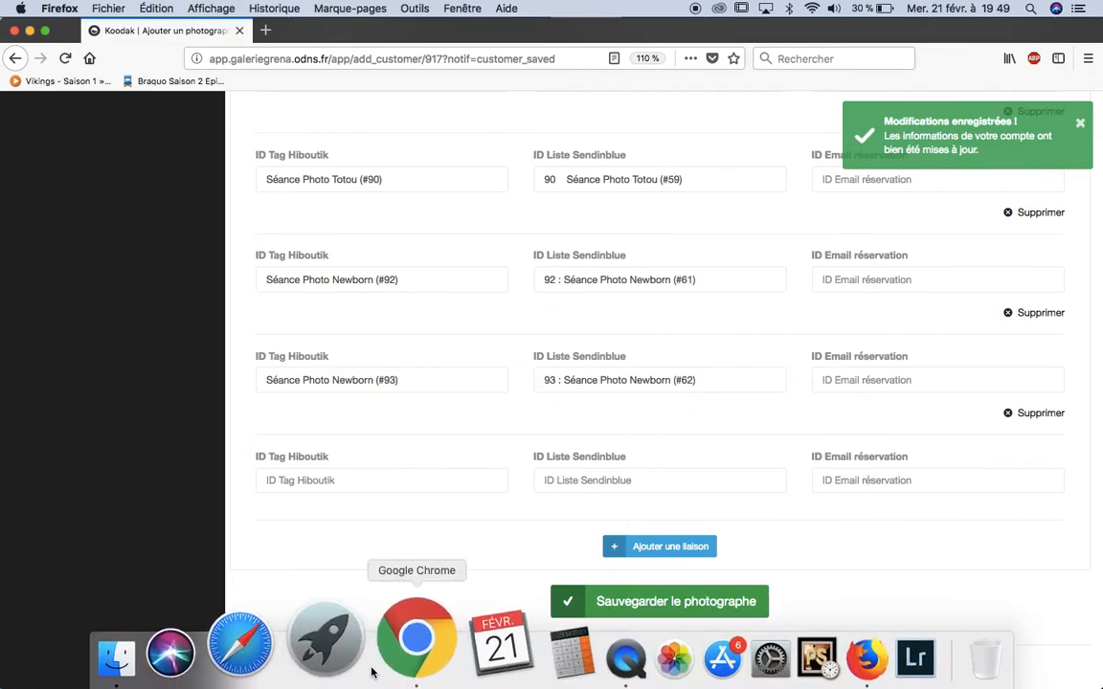
- Switch back to Chrome, remove the 93 : Séance Photo Newborn tag from the client in Hiboutik, and save the tags
left_click(396, 659)
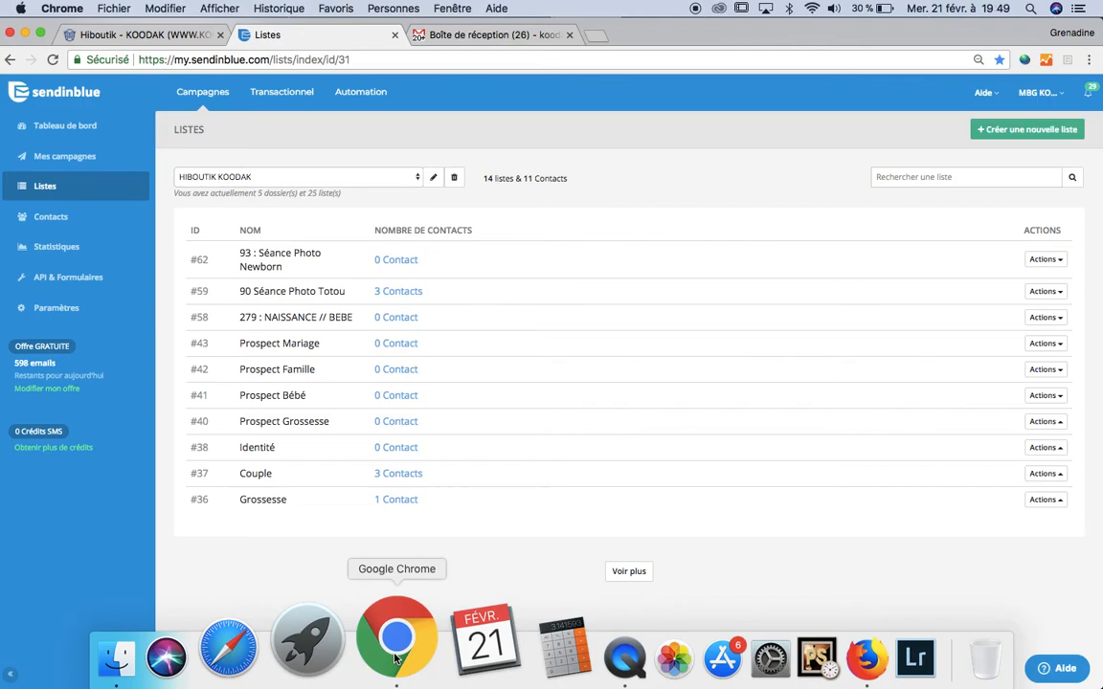
left_click(150, 39)
scroll(697, 505, "down", 5)
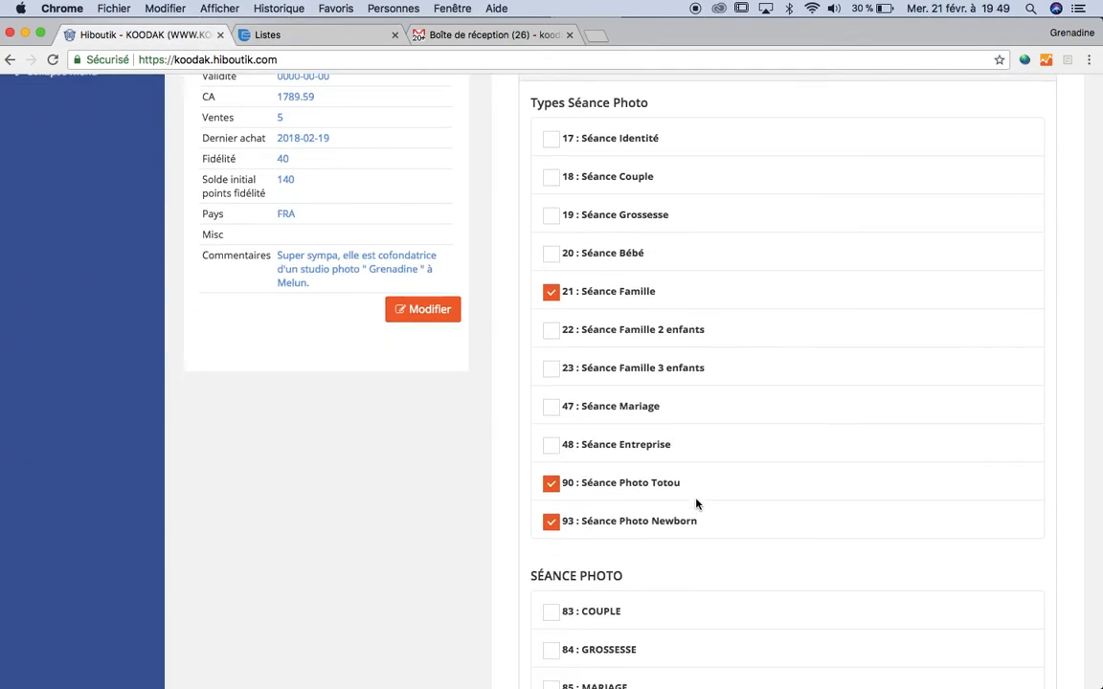
left_click(552, 484)
scroll(554, 485, "down", 10)
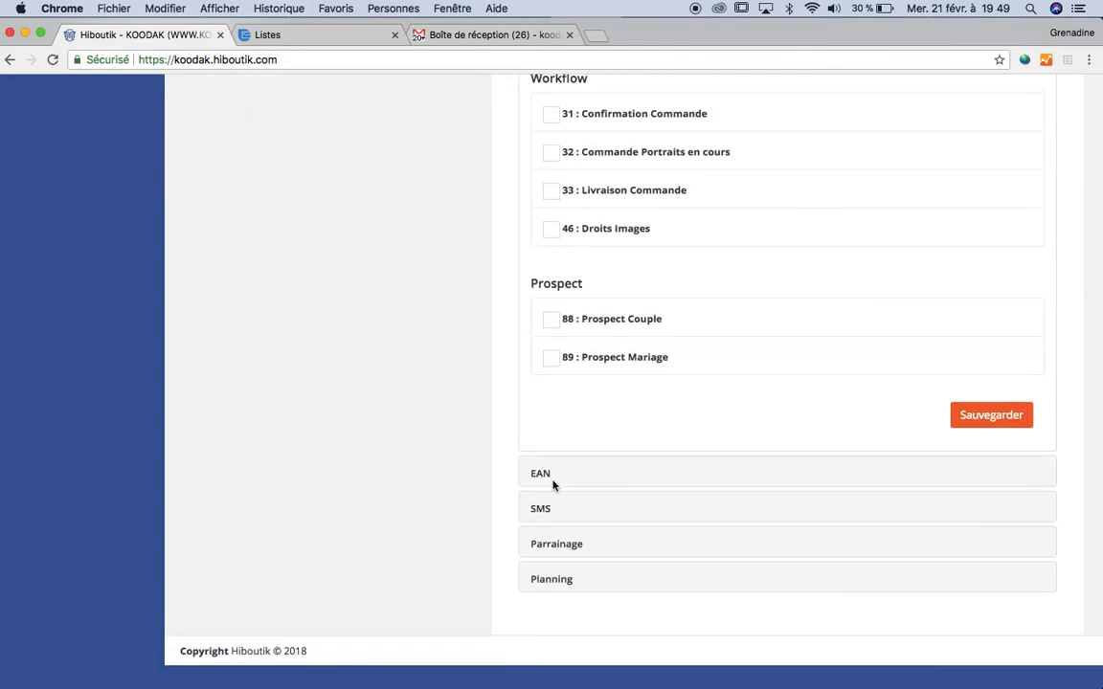
left_click(1012, 443)
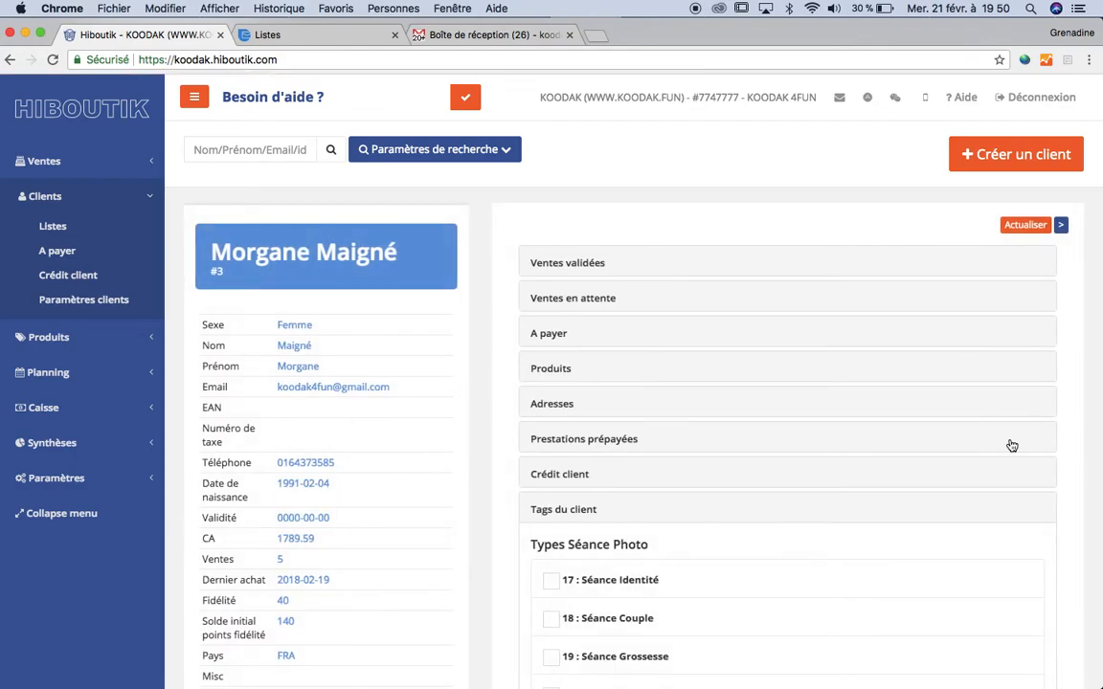
- Assign the 93 : Séance Photo Newborn tag to the client and save the tags
scroll(1012, 445, "down", 5)
scroll(1010, 445, "down", 1)
left_click(551, 481)
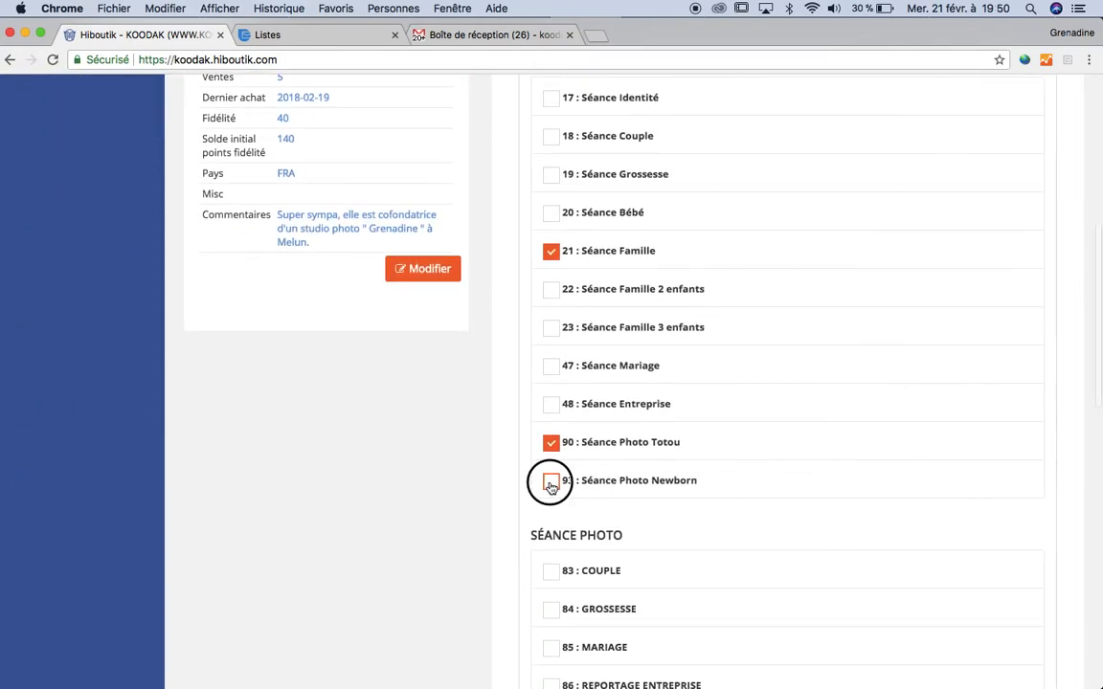
scroll(550, 486, "down", 15)
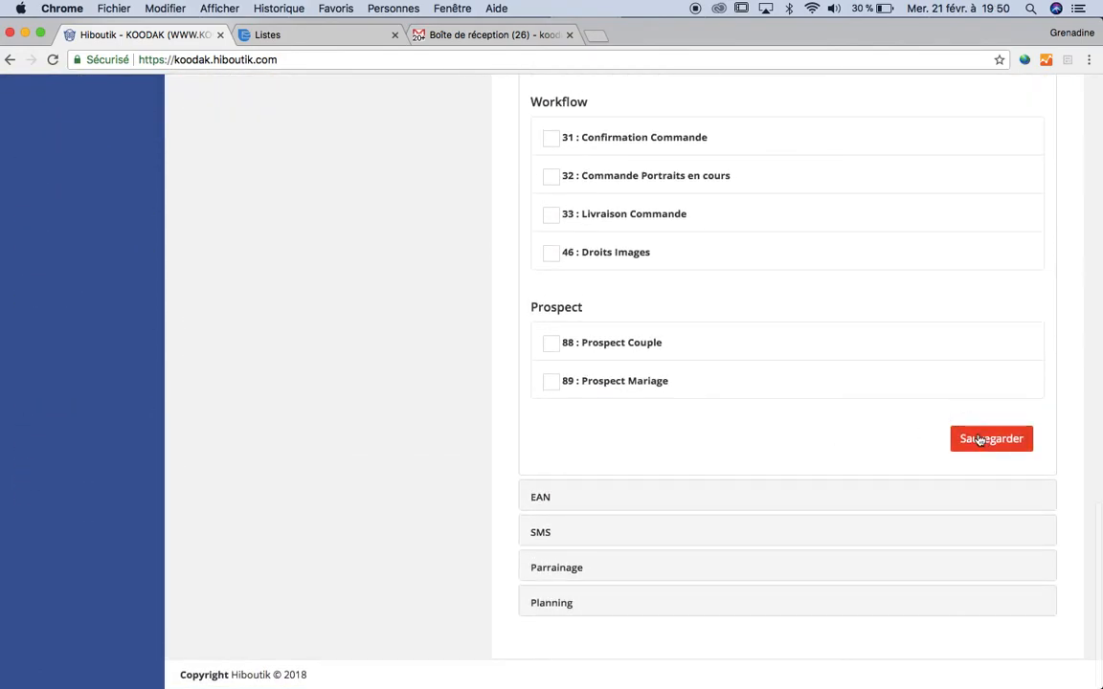
left_click(980, 441)
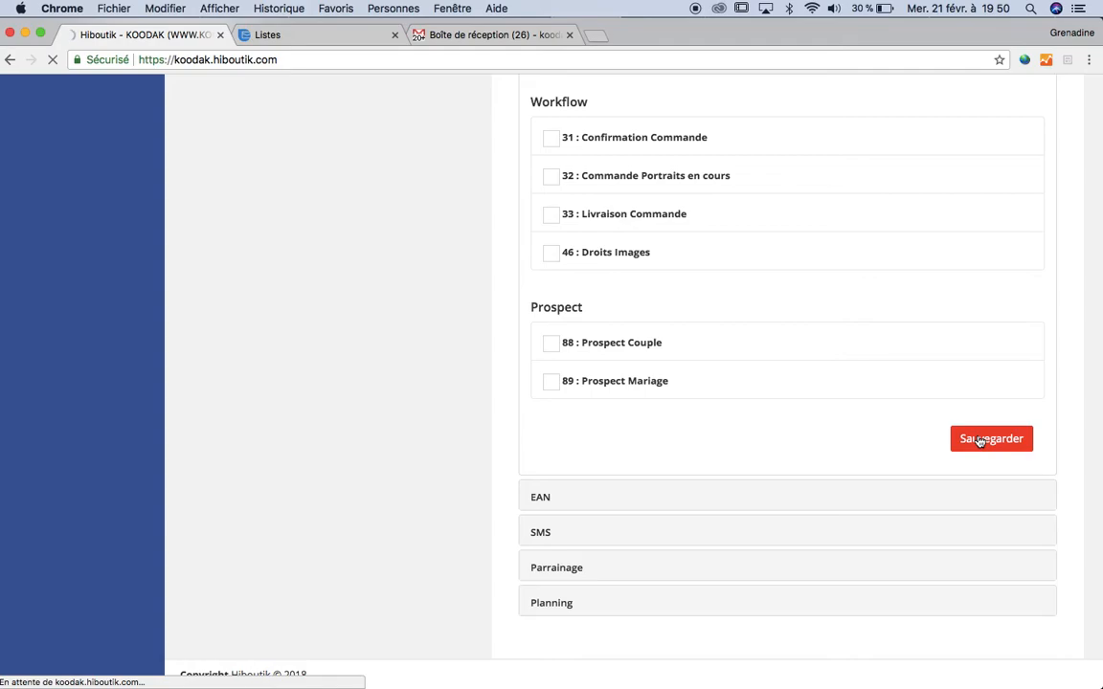
- Refresh the SendinBlue lists, check the contacts of 93 : Séance Photo Newborn, and open the automation scenarios overview
left_click(302, 34)
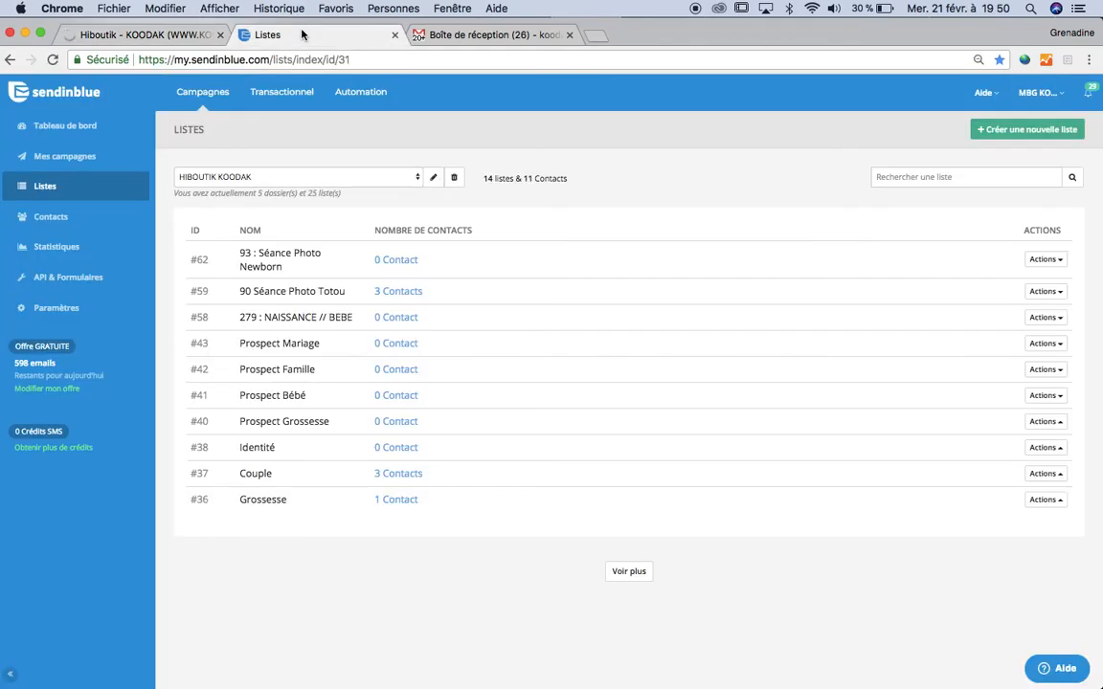
left_click(53, 60)
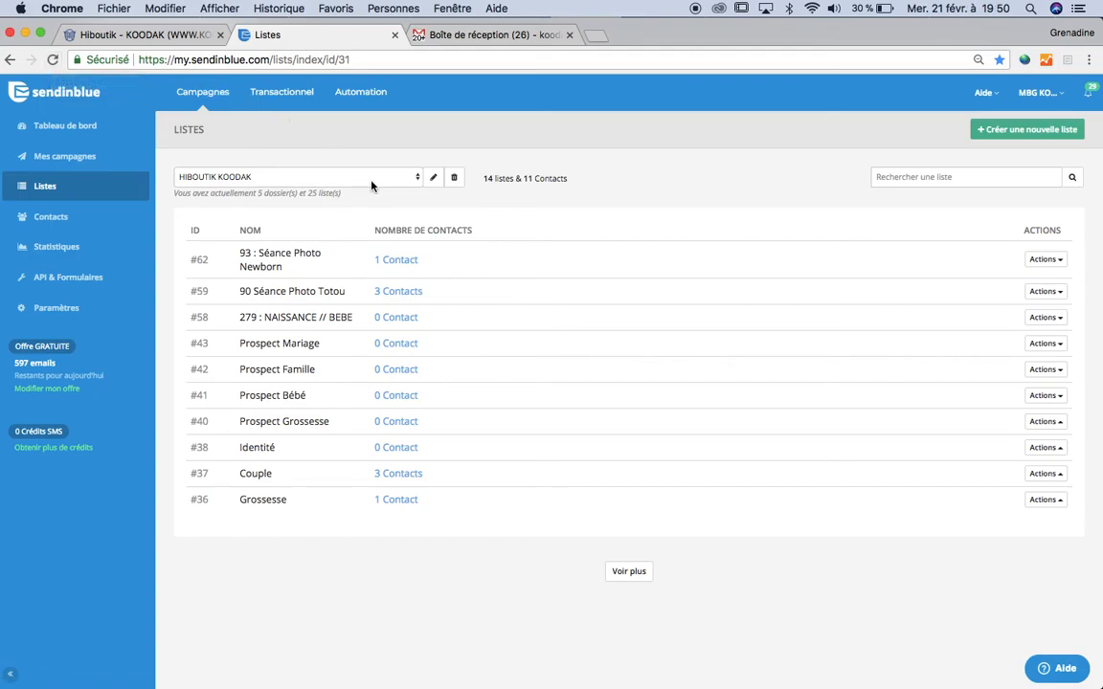
left_click(395, 260)
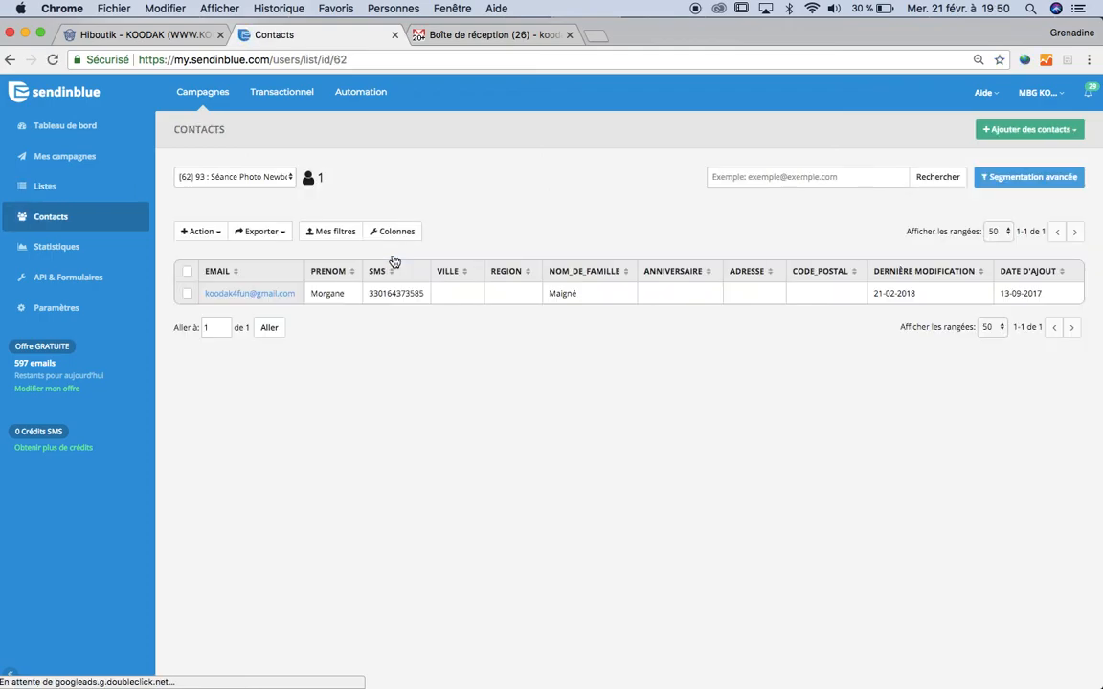
left_click(356, 93)
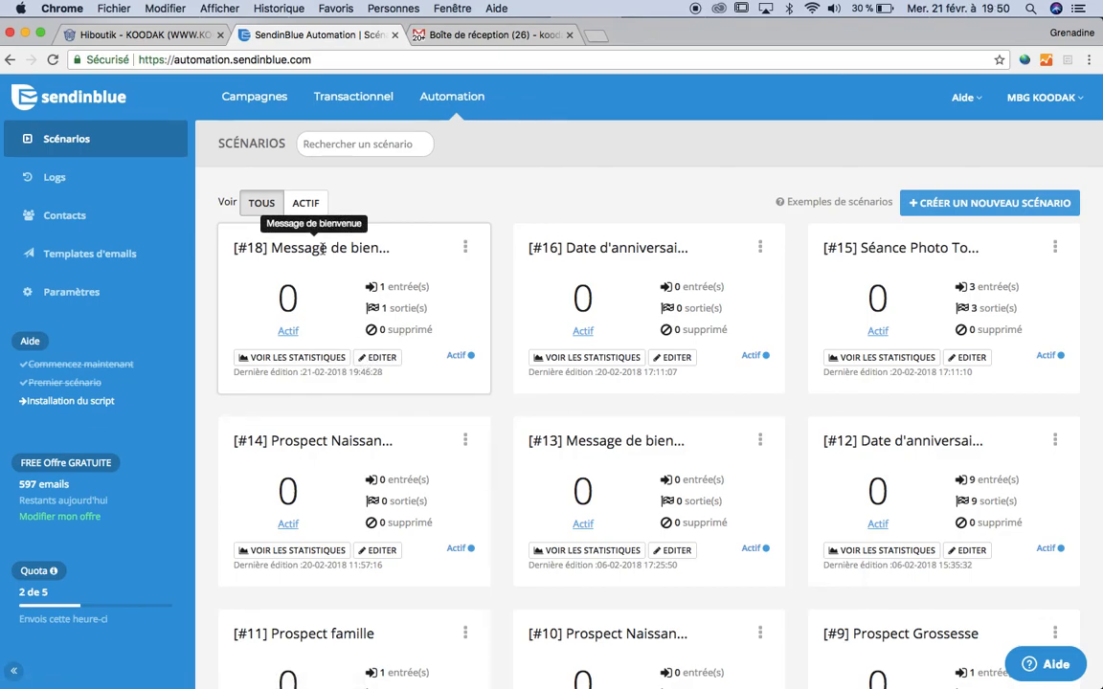
- Rename the Message de bienvenue scenario #18 to "93 : Séance Photo Newborn" and save the scenario
left_click(381, 358)
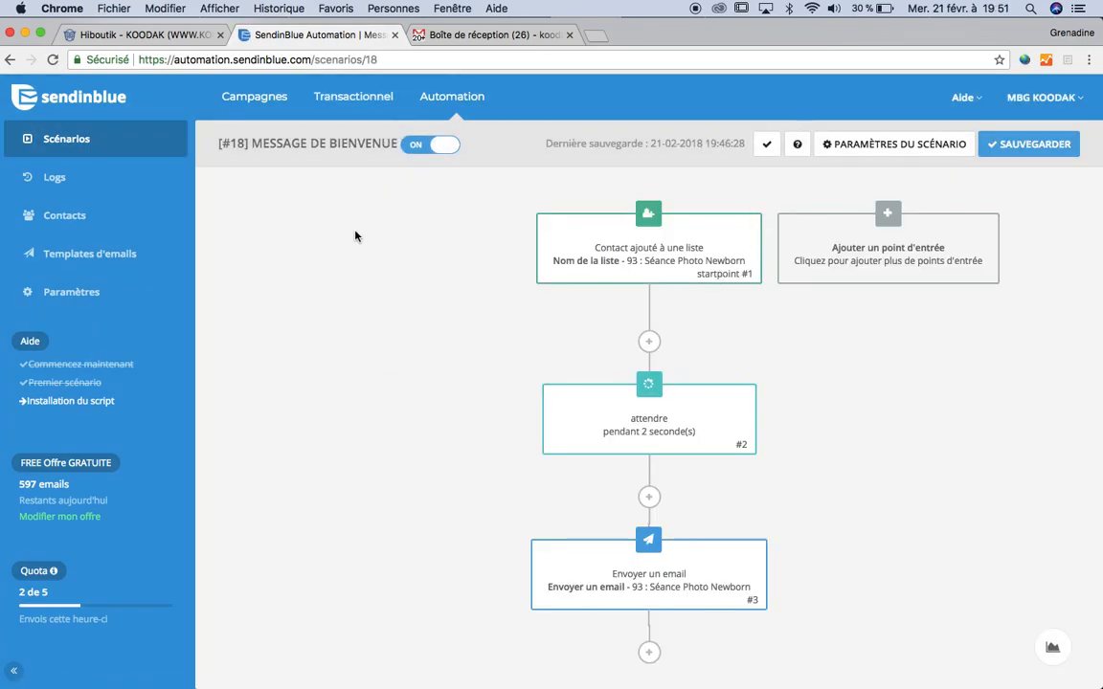
left_click(851, 144)
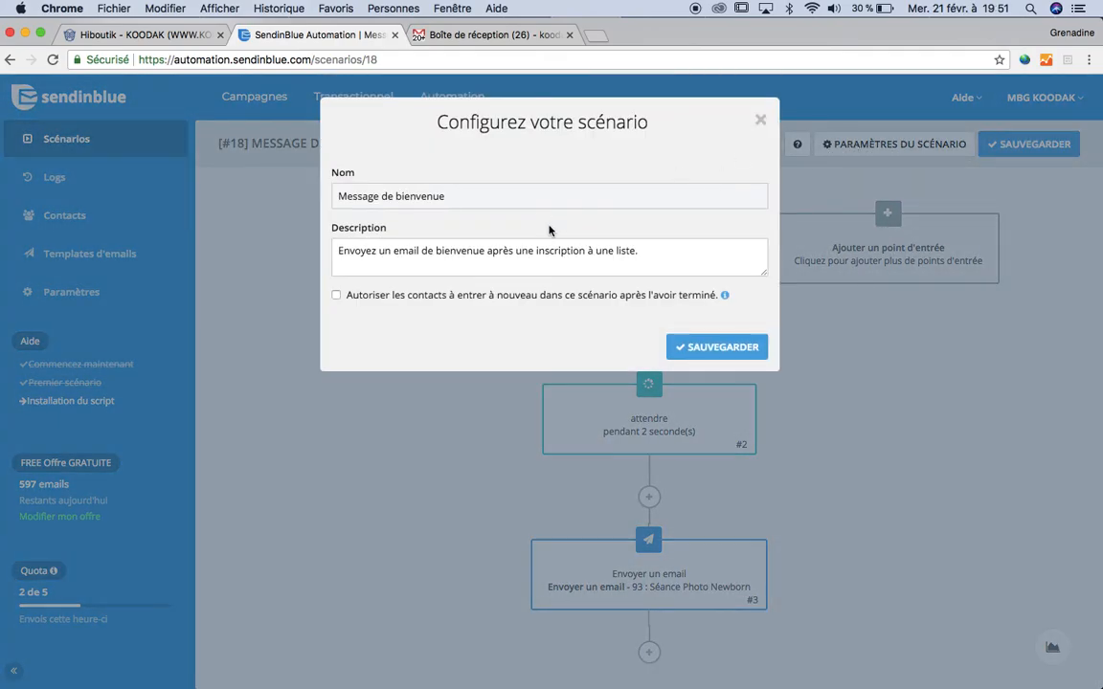
left_click_drag(527, 197, 264, 187)
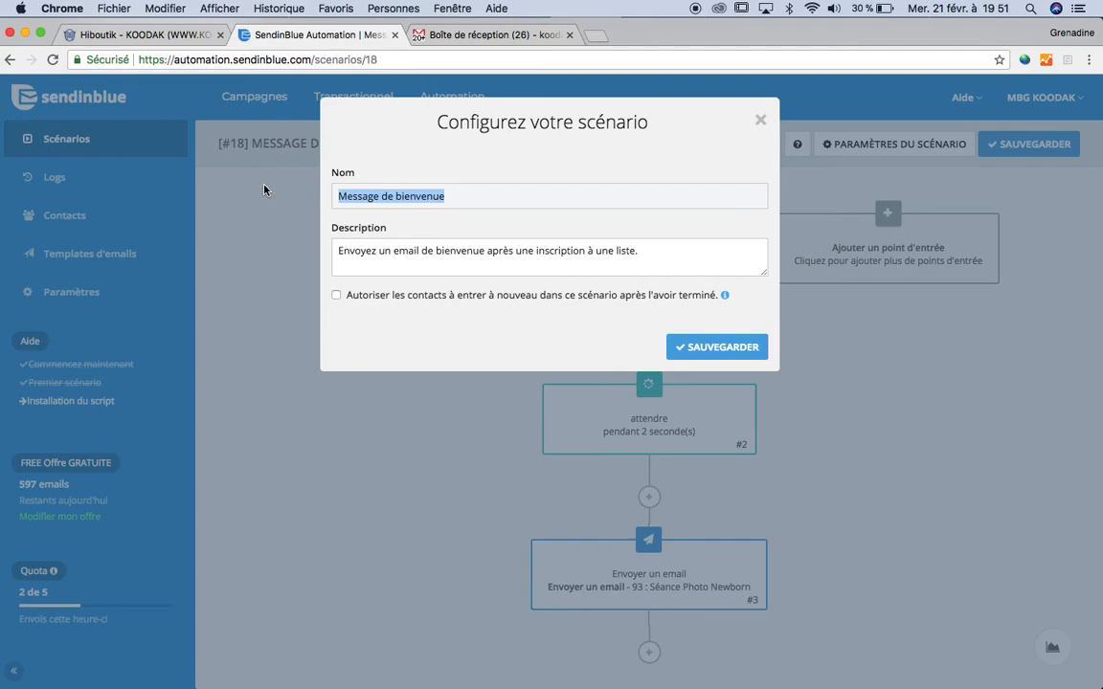
type("93 : Séance Photo Newborn")
left_click(745, 346)
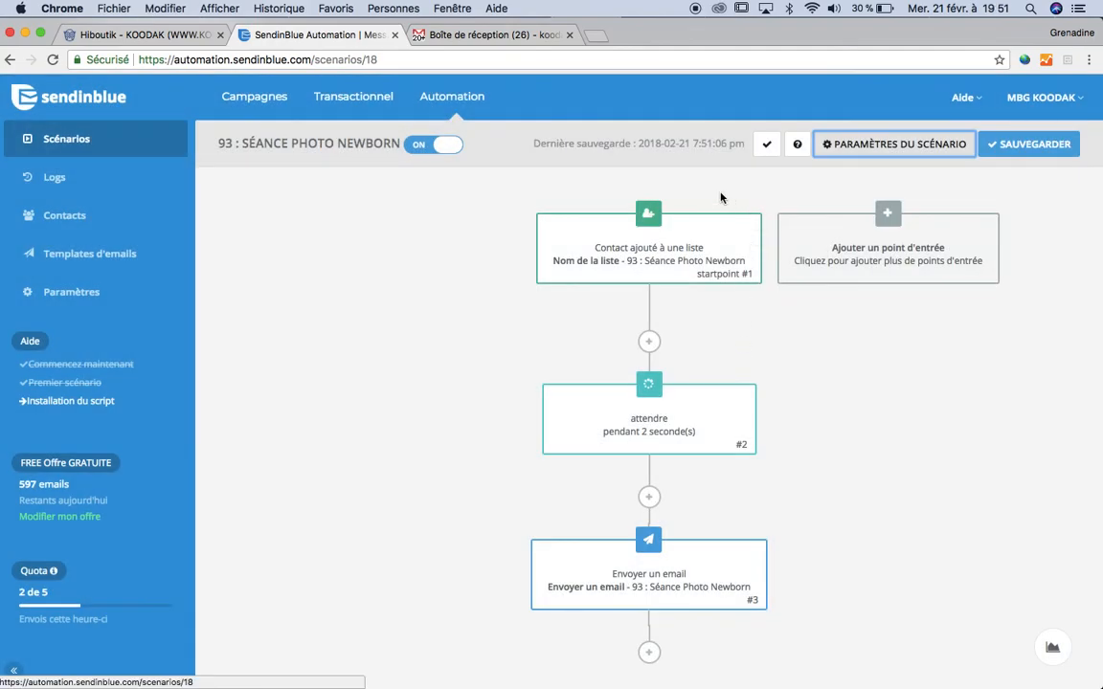
left_click(1030, 144)
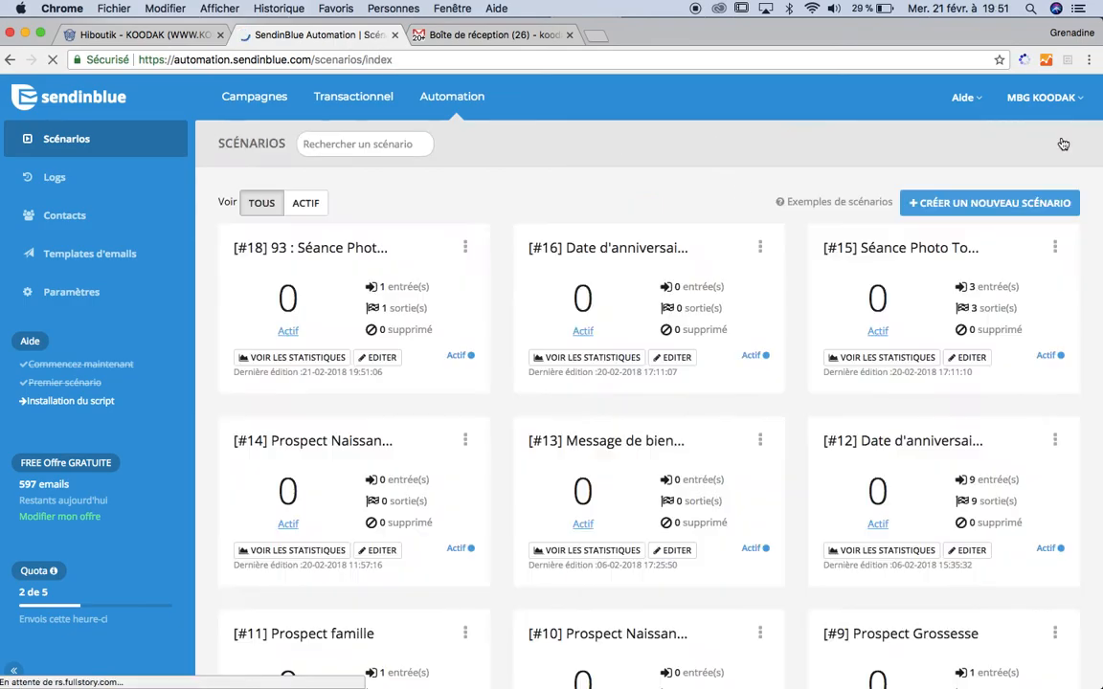
- Check the statistics of the 93 : Séance Photo Newborn scenario, including the advanced statistics of its email step
left_click(306, 361)
scroll(628, 423, "down", 2)
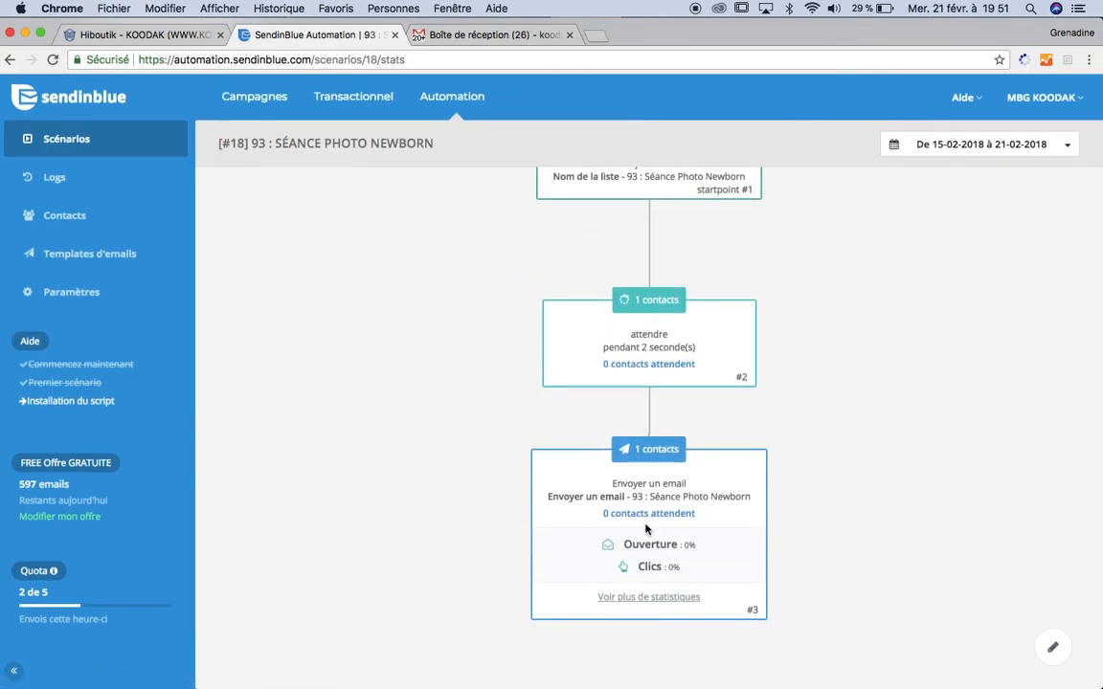
left_click(627, 597)
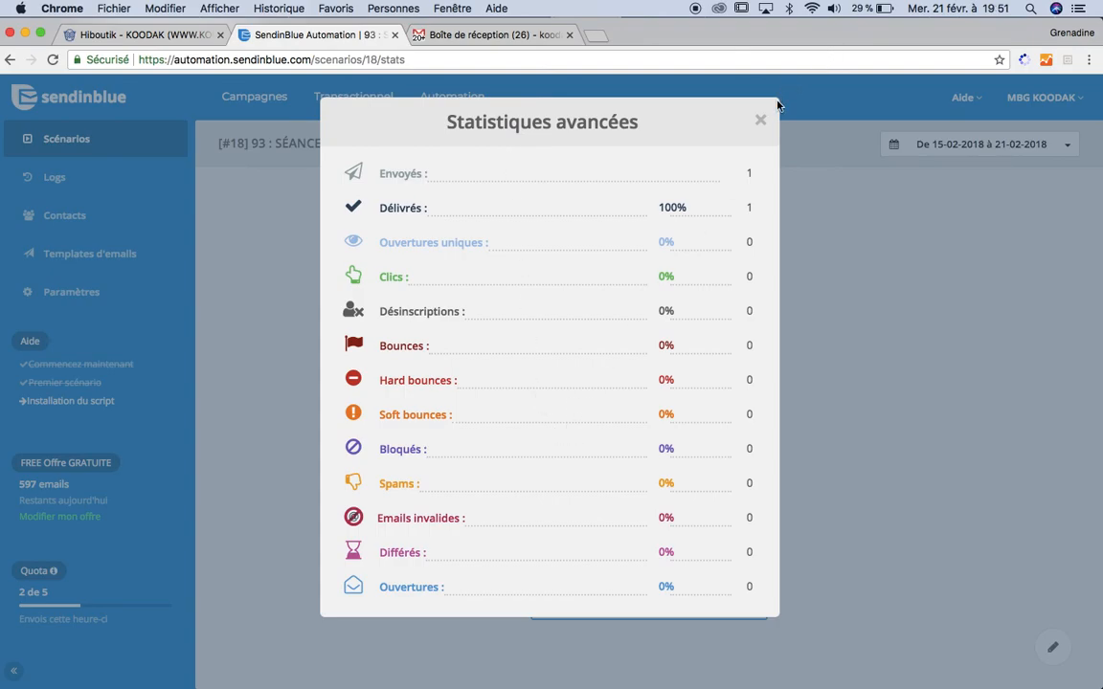
left_click(762, 120)
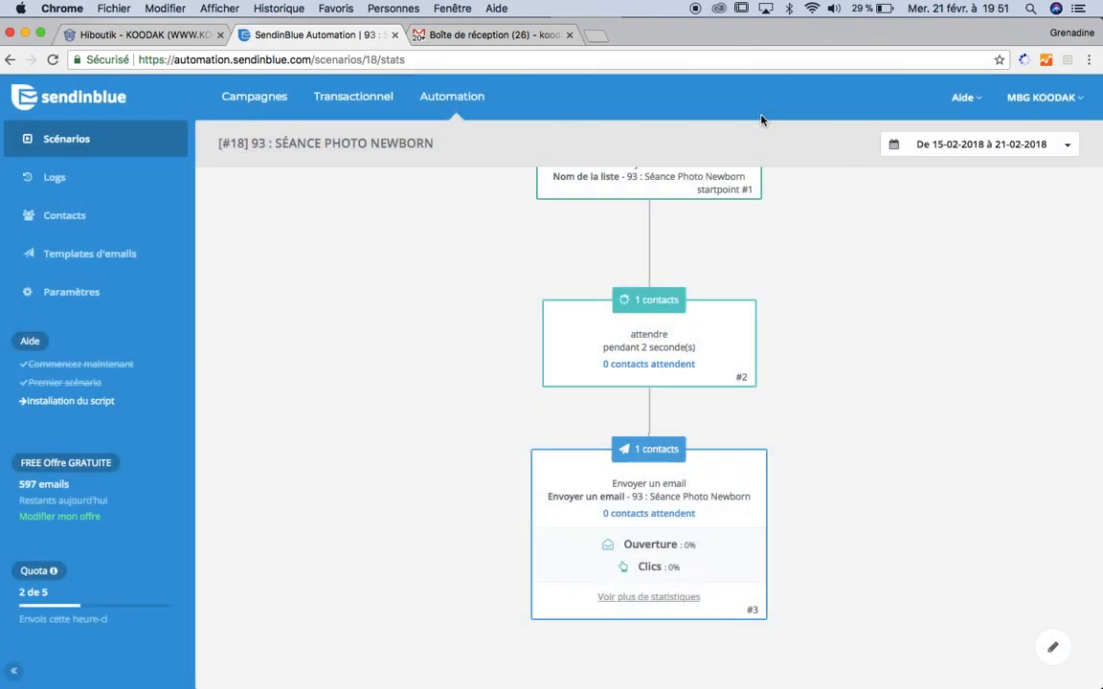
- Examine the transactional log entry for the sent Conseils et Astuce Séance Photo Newborn Grenadine email, including its content, history and clicked links
left_click(372, 102)
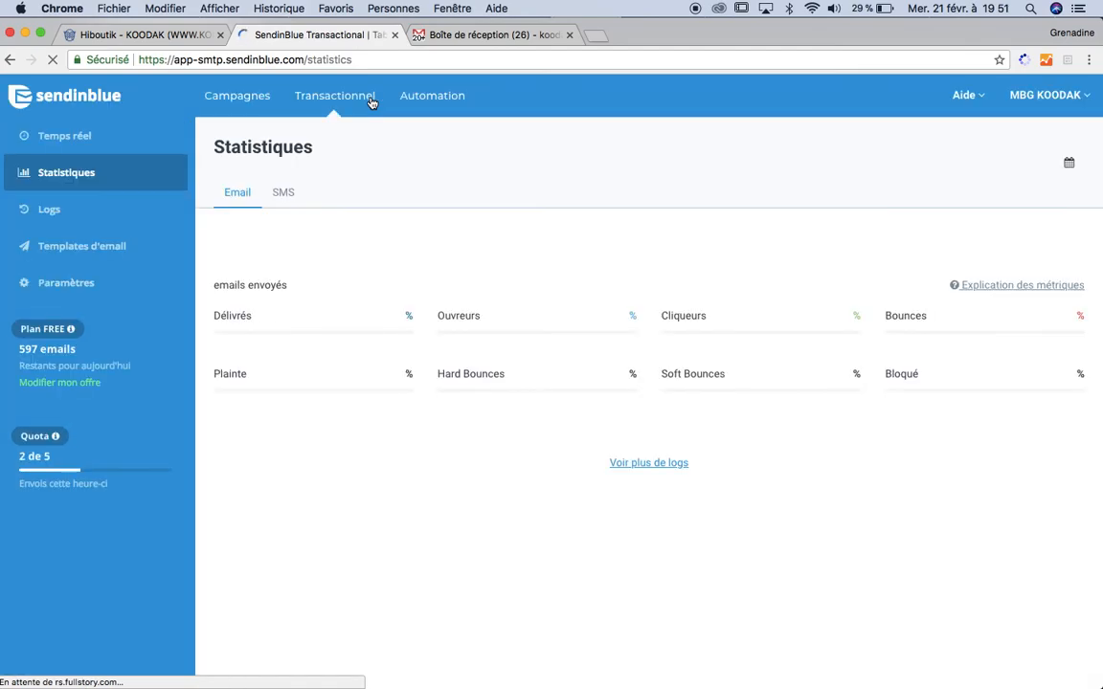
scroll(441, 285, "down", 5)
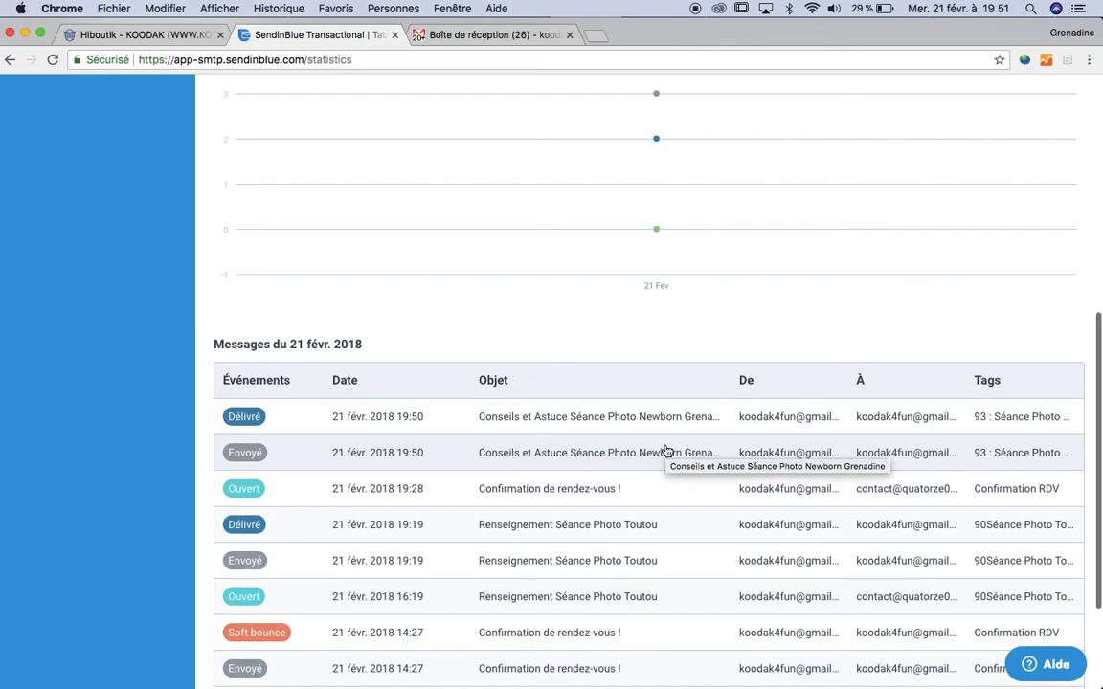
left_click(777, 458)
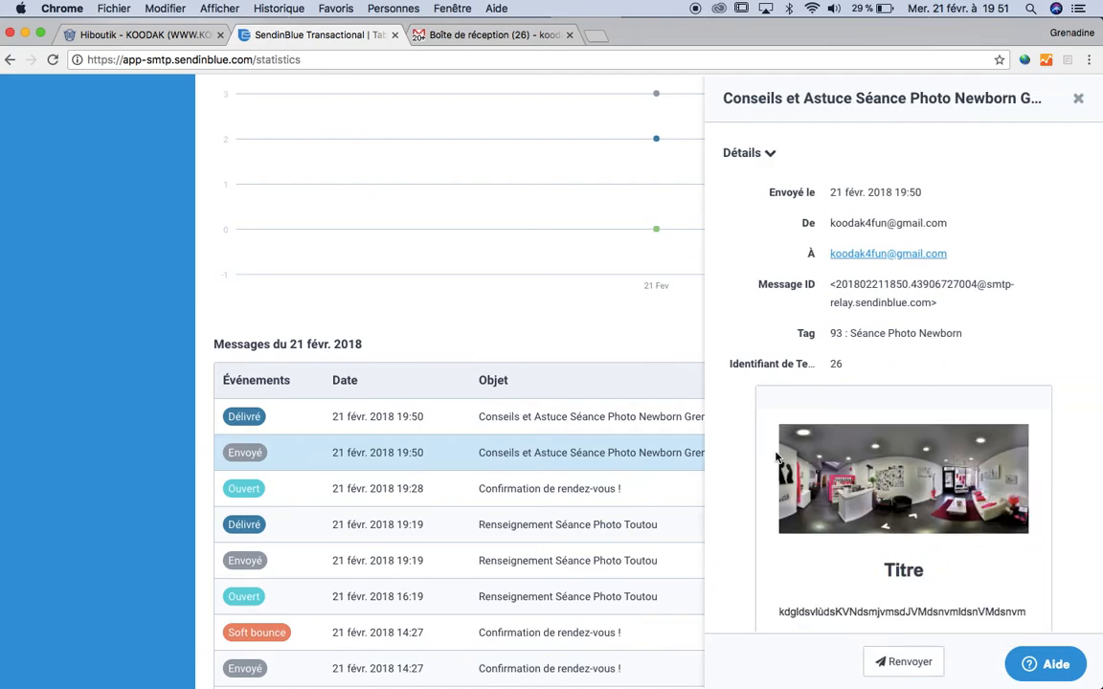
scroll(776, 457, "down", 5)
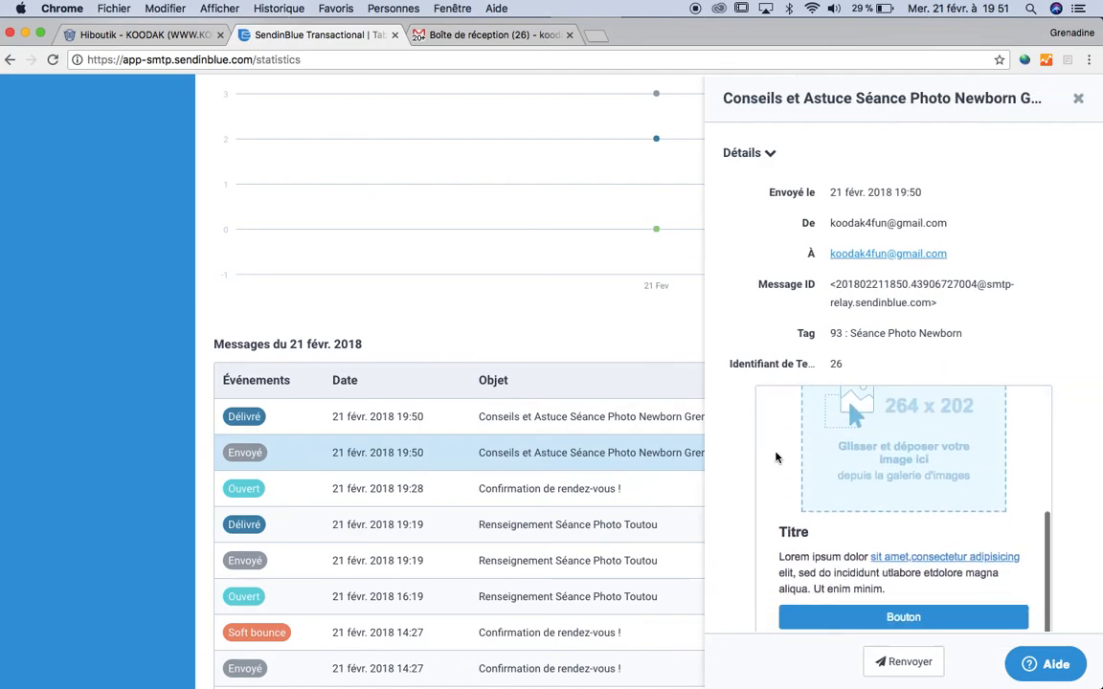
scroll(776, 457, "down", 10)
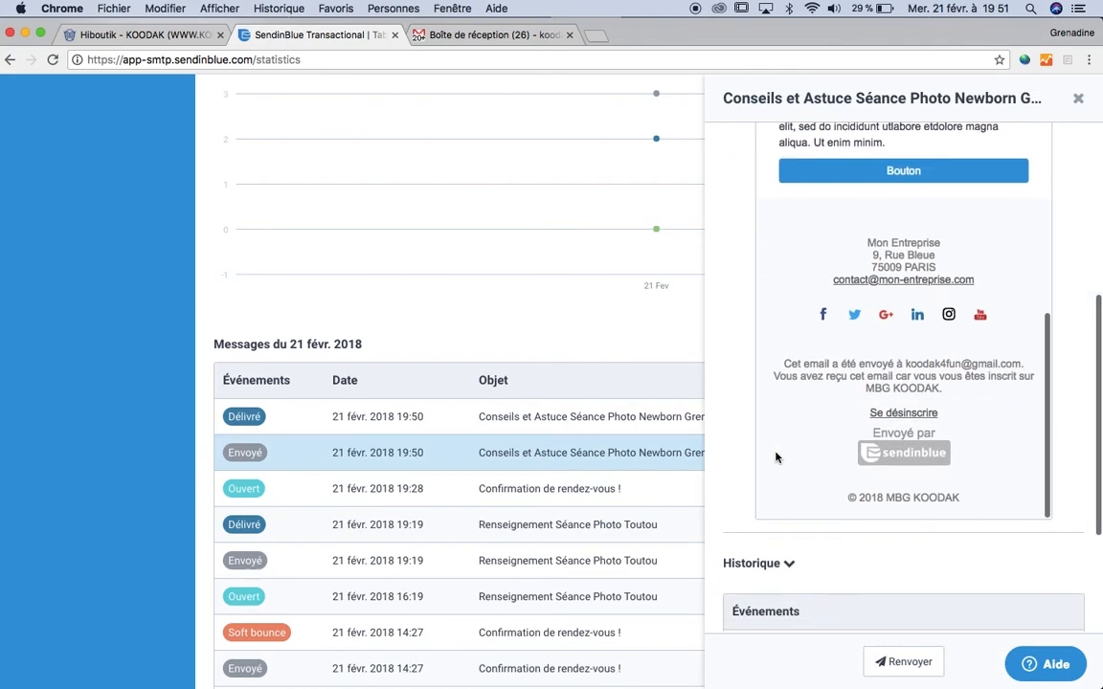
scroll(776, 458, "down", 2)
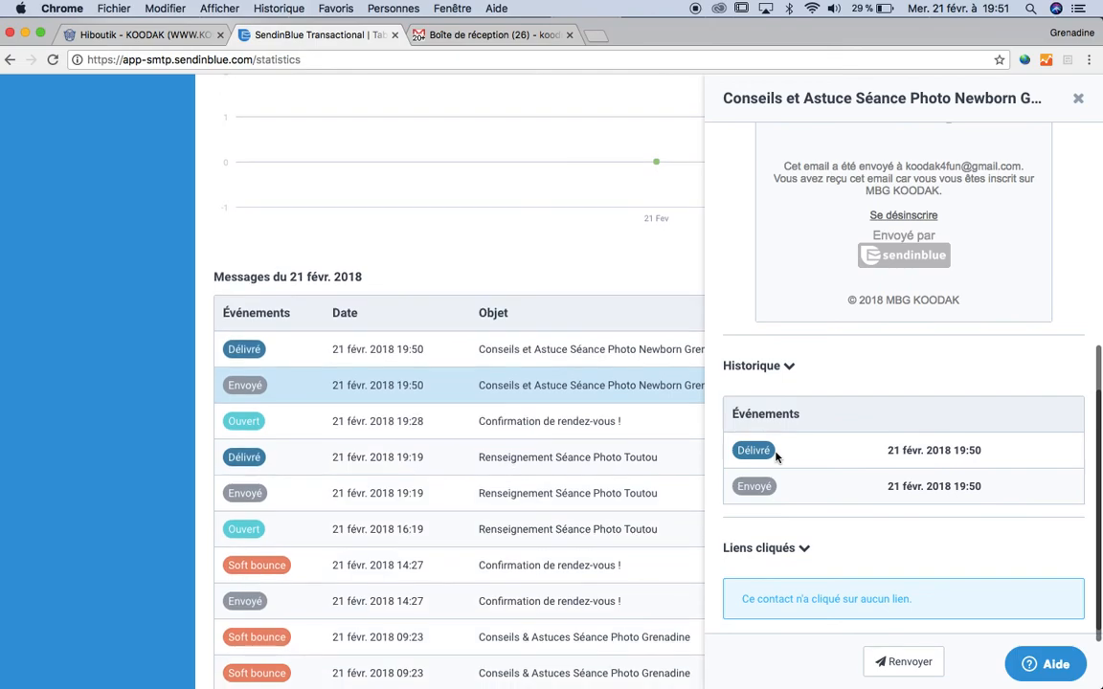
left_click(775, 550)
left_click(768, 600)
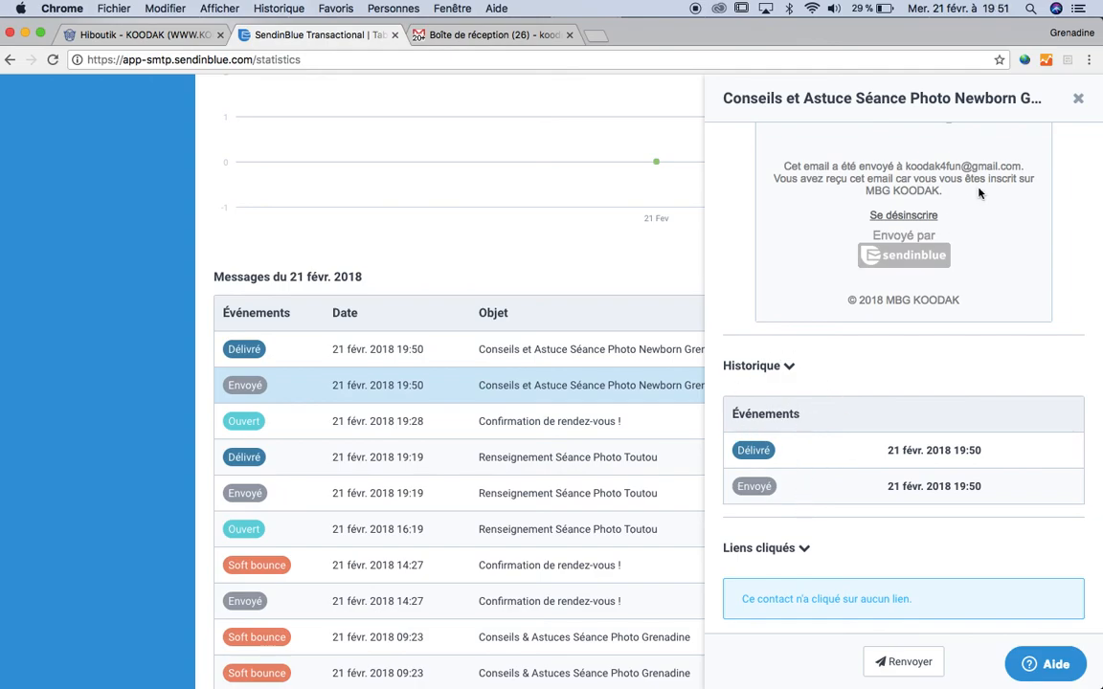
scroll(862, 333, "up", 10)
scroll(859, 335, "up", 5)
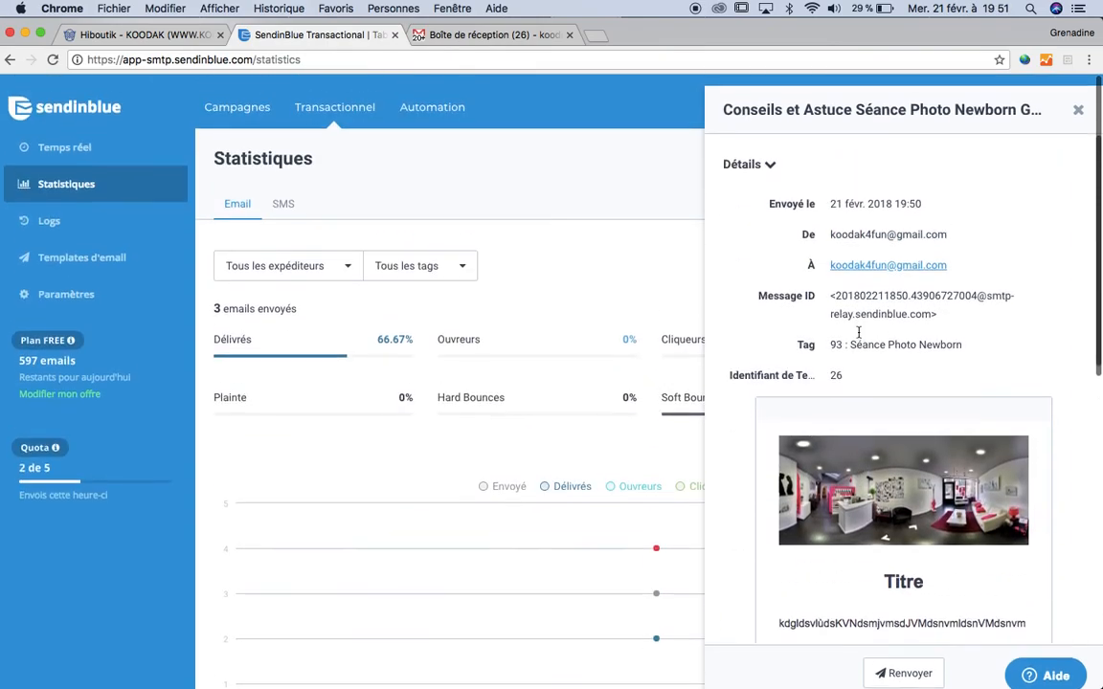
left_click(1079, 100)
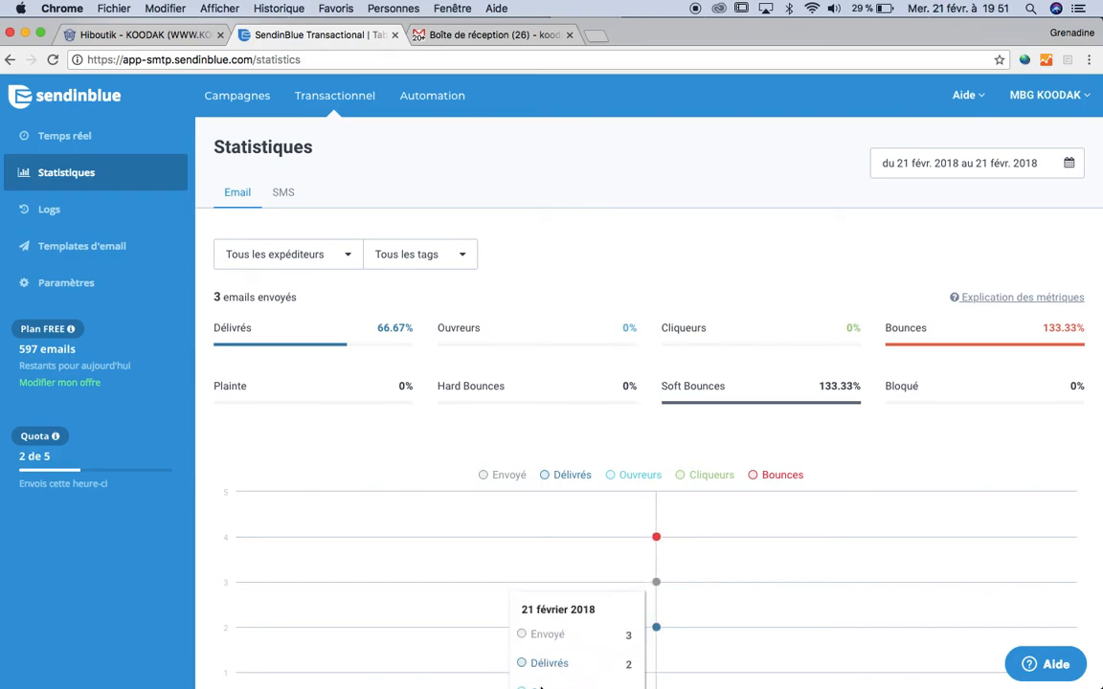
- Switch to Firefox to review the photographer's tag and list links, and return to the SendinBlue statistics in Chrome
mouse_move(685, 674)
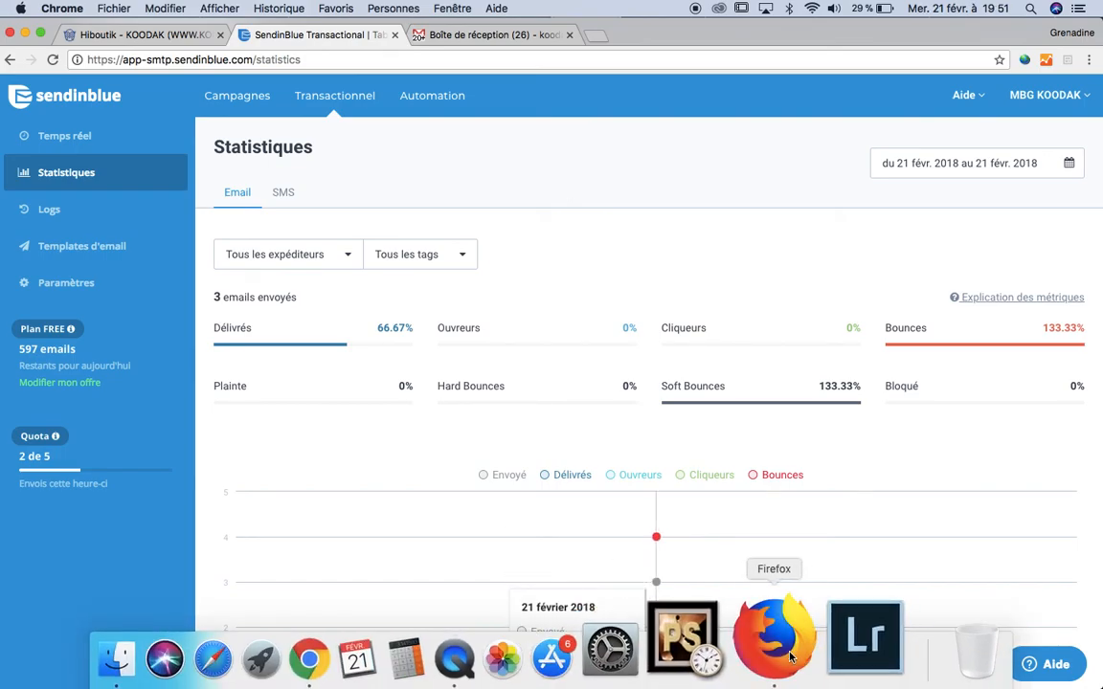
left_click(779, 665)
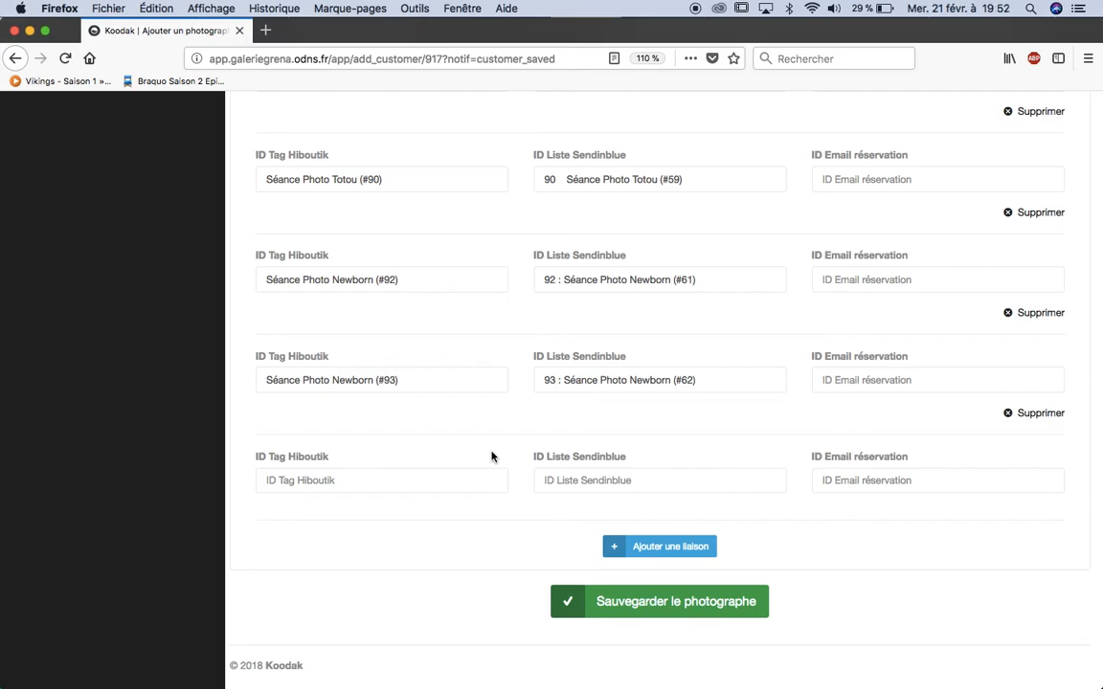
mouse_move(422, 686)
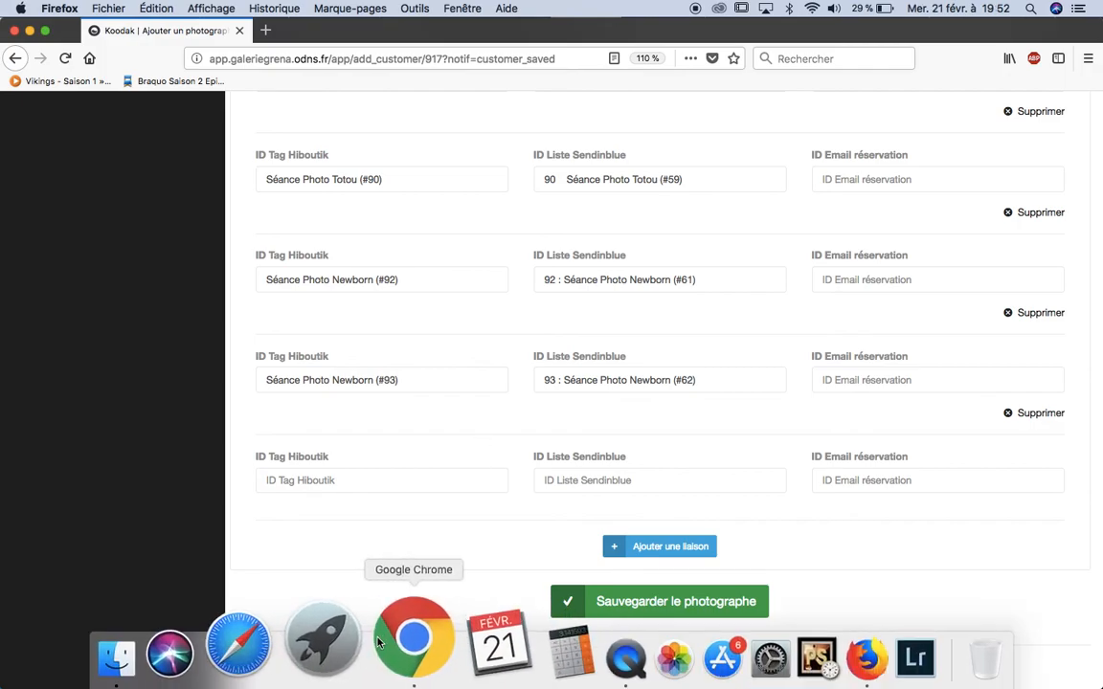
left_click(397, 634)
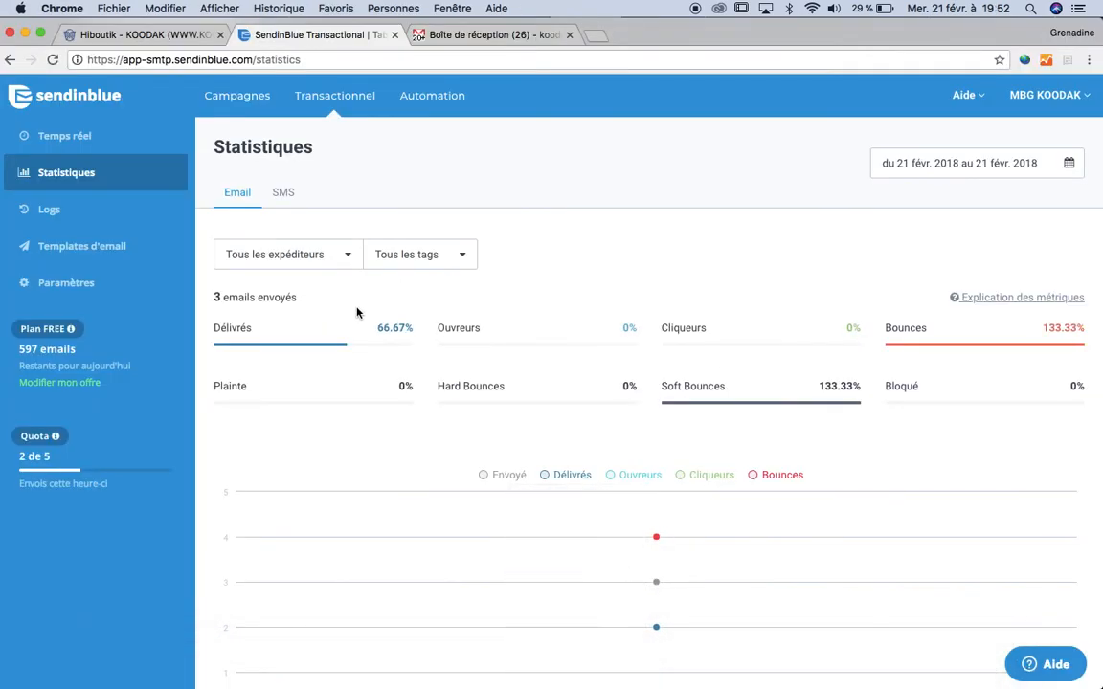